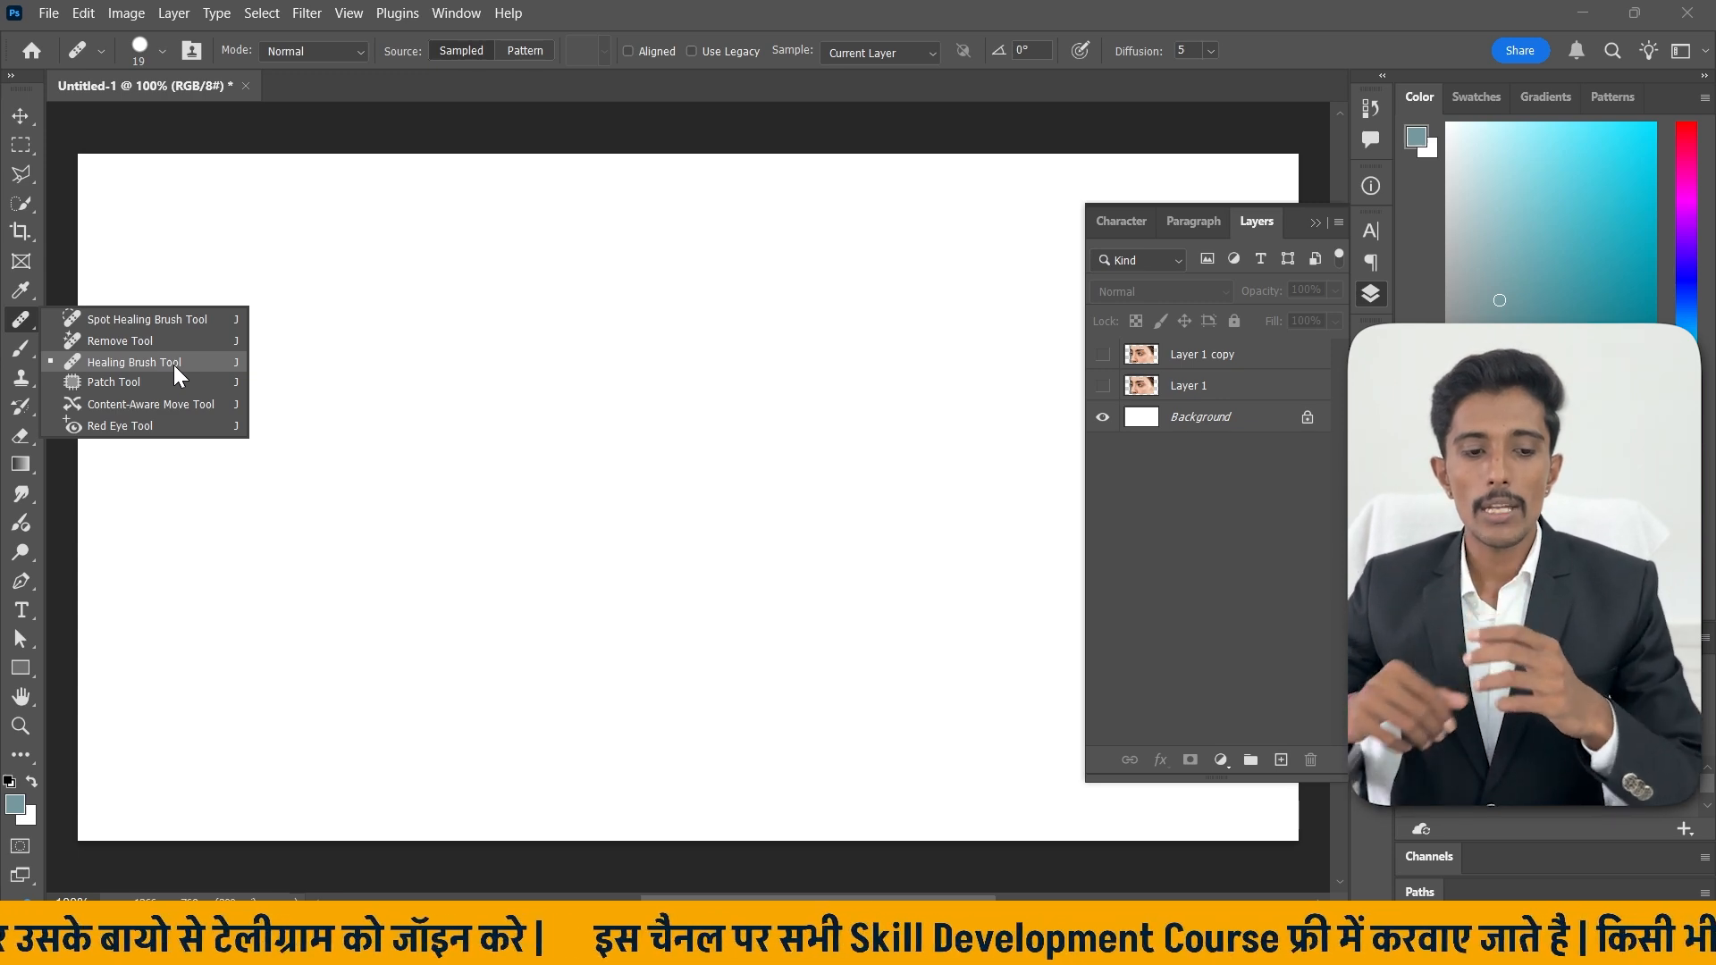
# Make the Layer 1 copy layer visible.
pyautogui.click(20, 117)
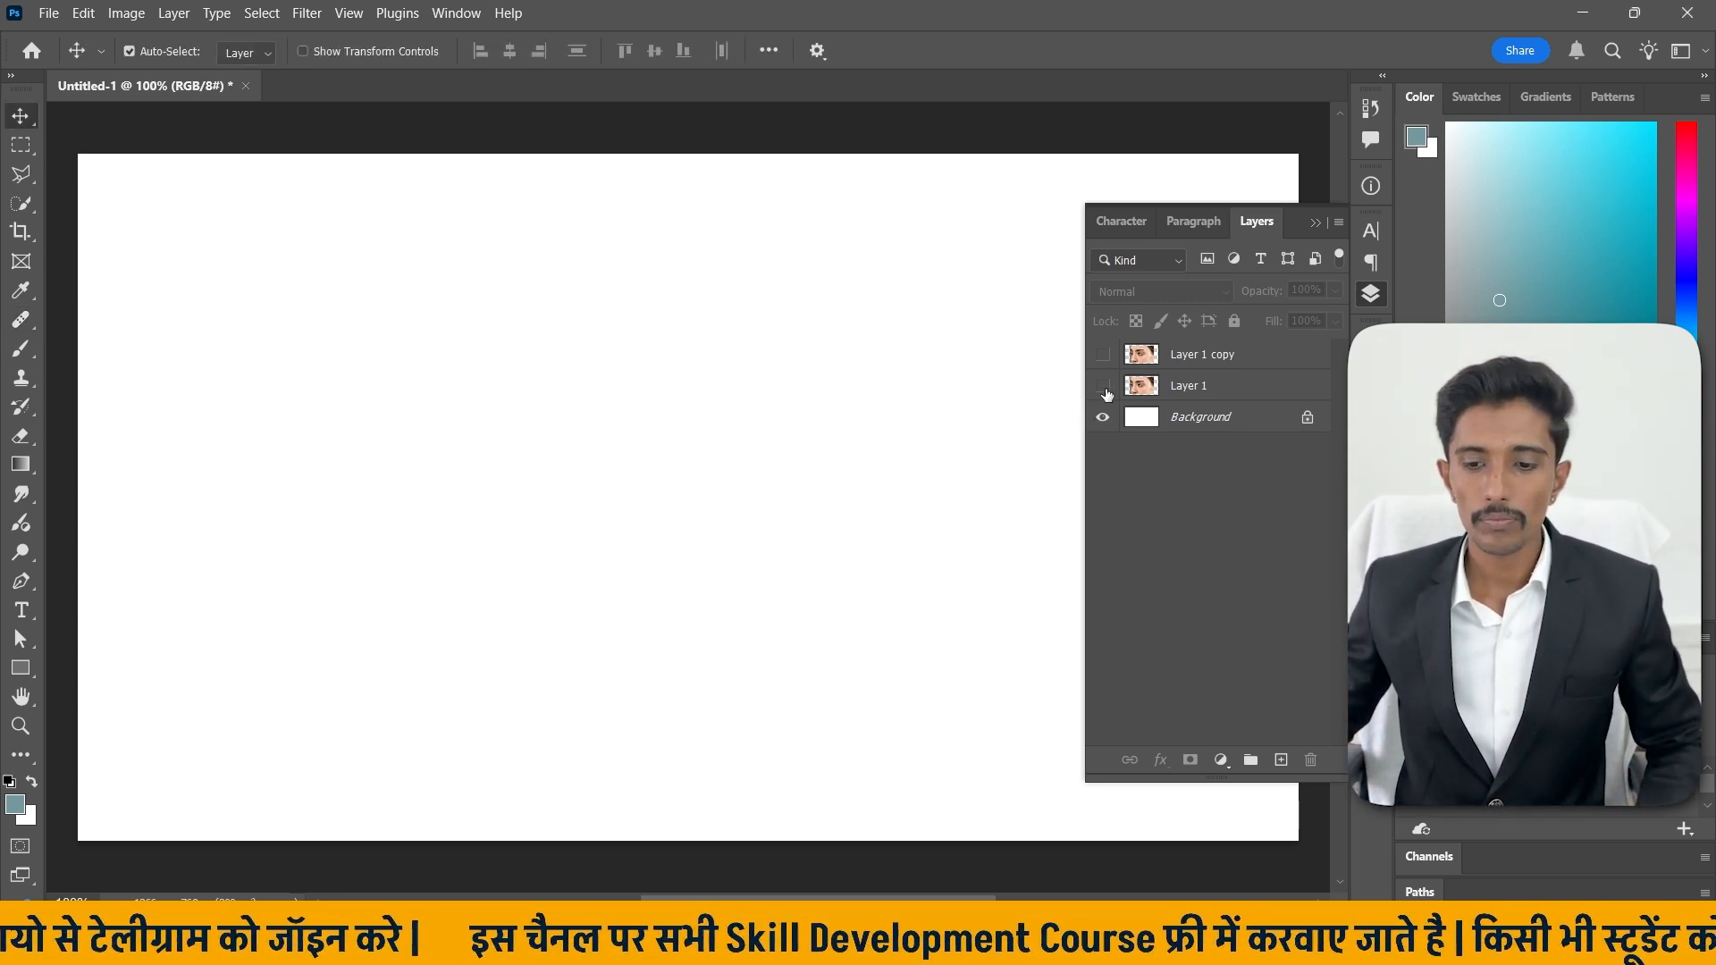
pyautogui.click(1103, 355)
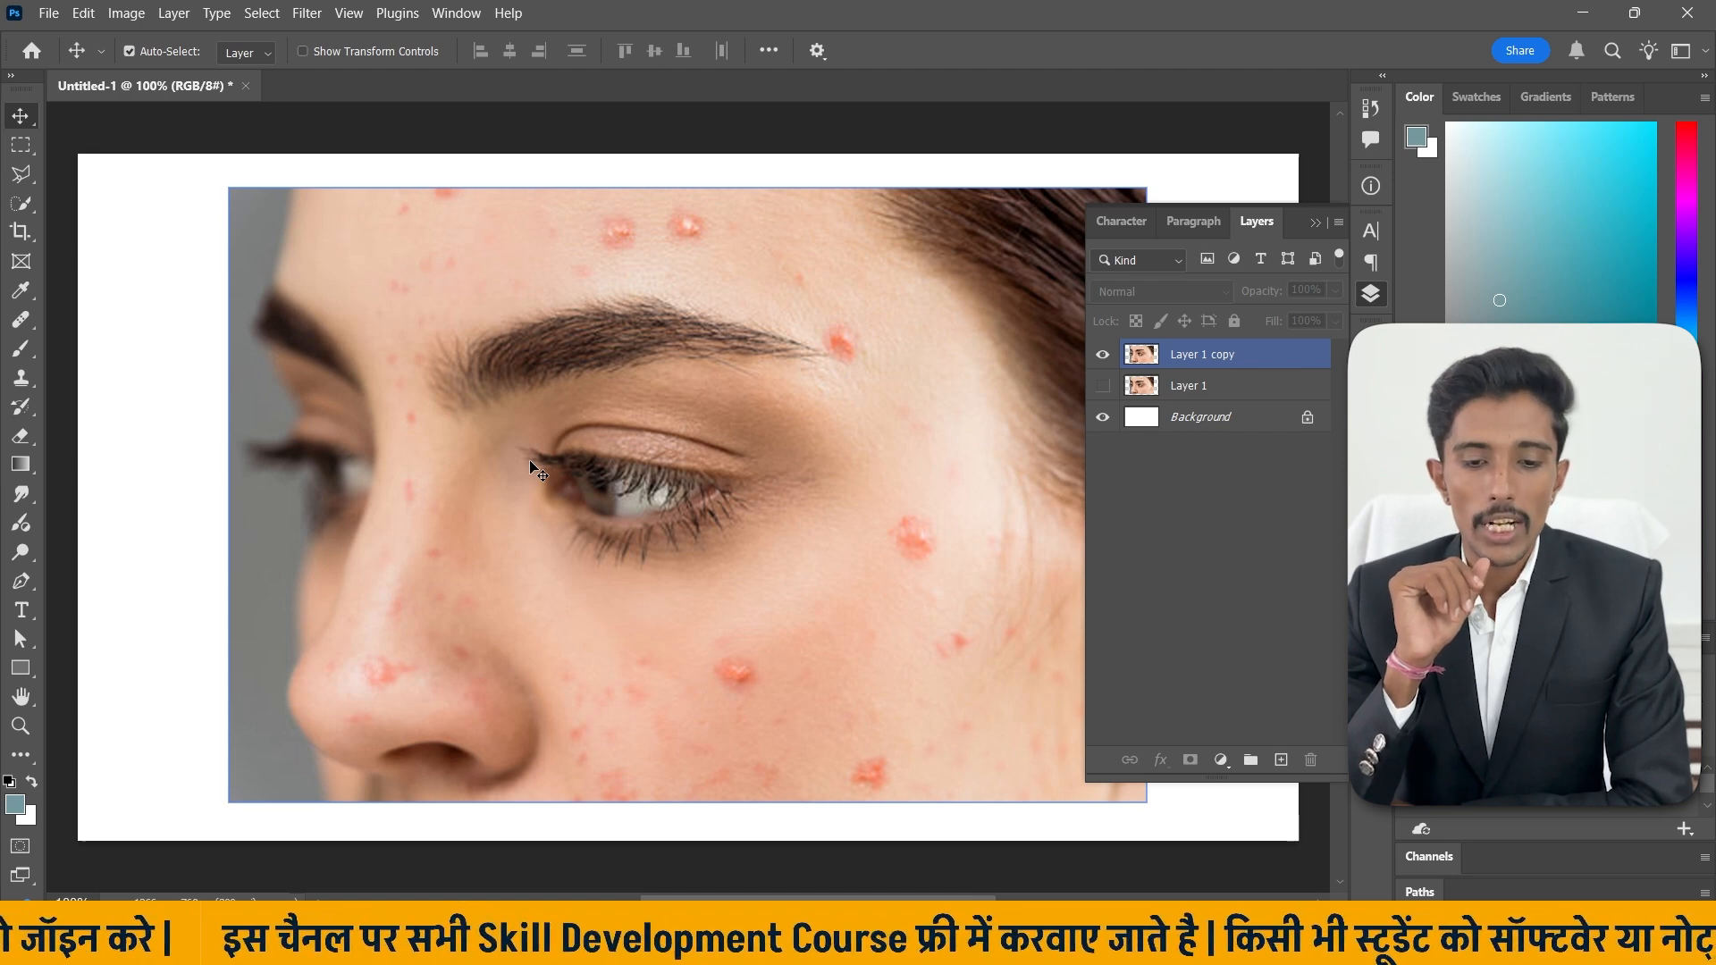
# Select the Layer 1 copy layer and switch to the Spot Healing Brush Tool.
pyautogui.click(30, 323)
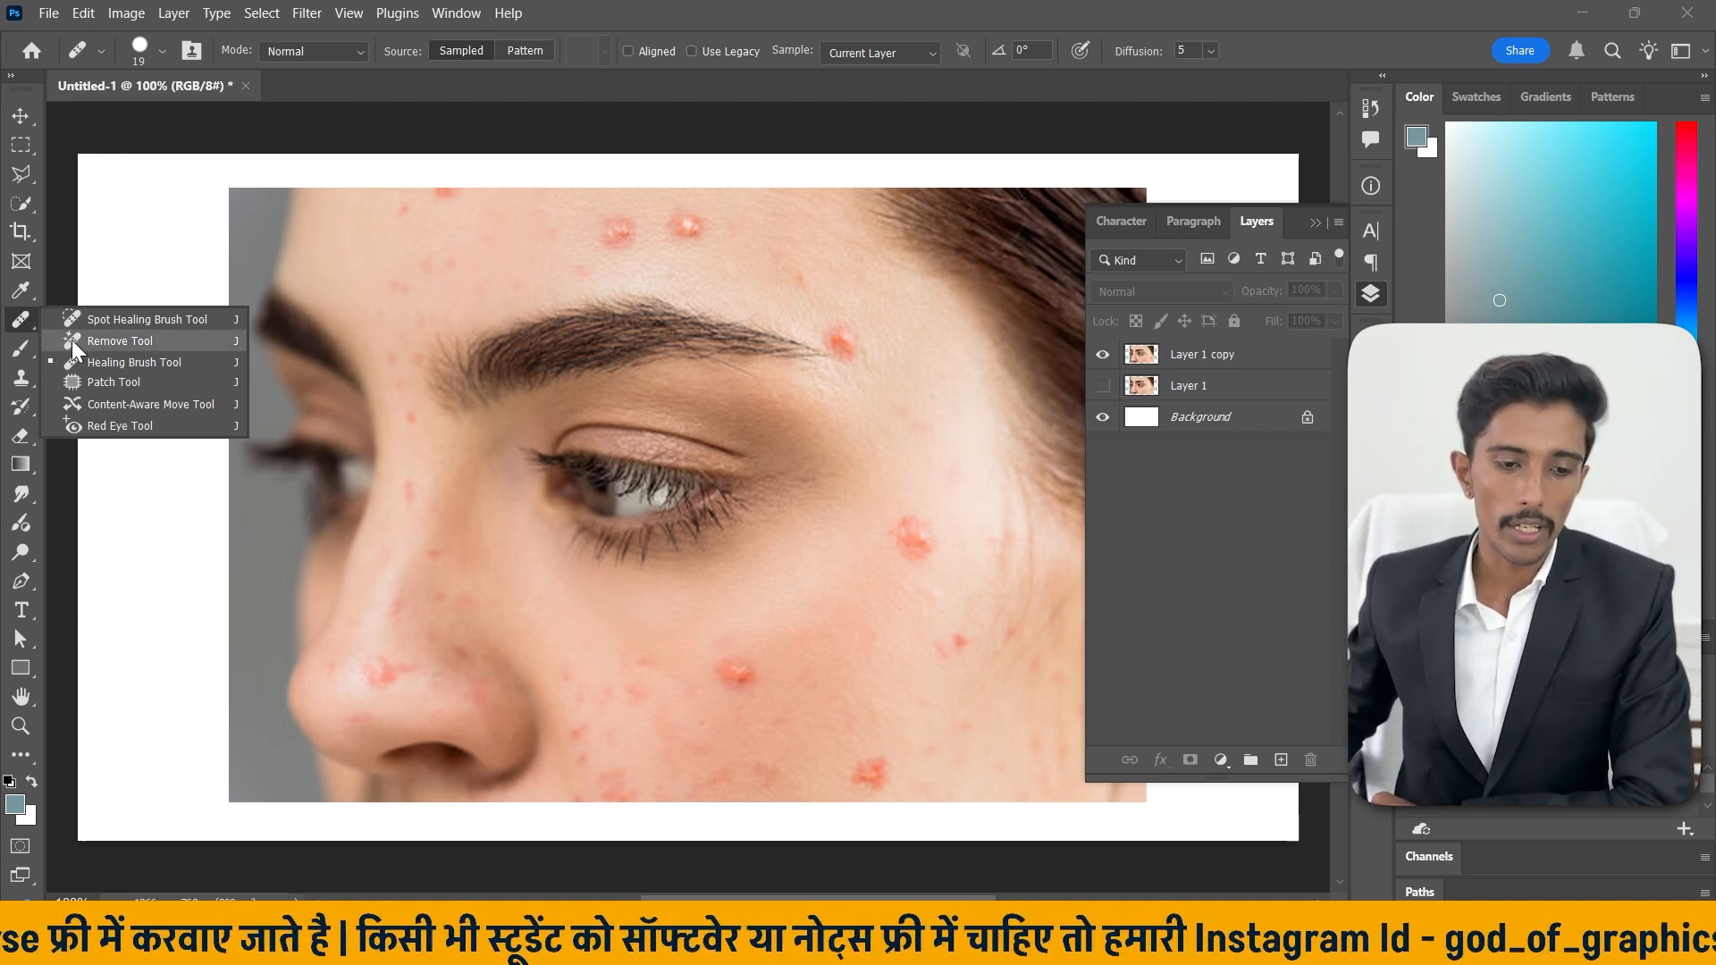
pyautogui.click(104, 319)
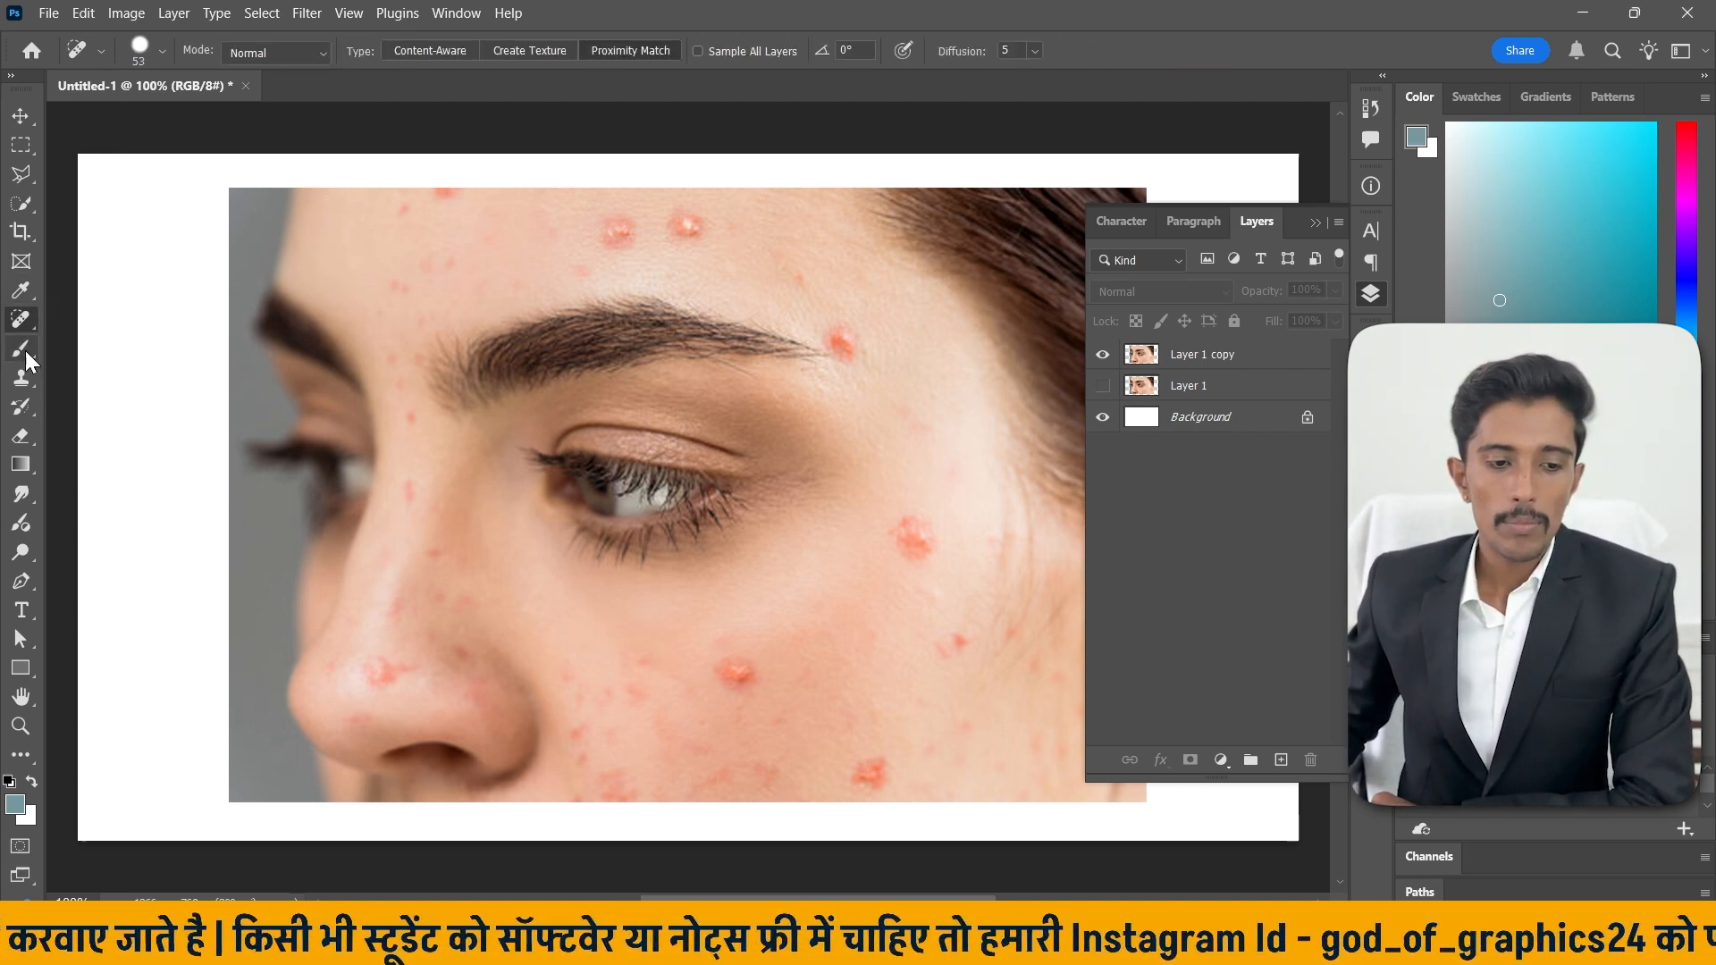
pyautogui.click(1222, 355)
pyautogui.rightClick(21, 319)
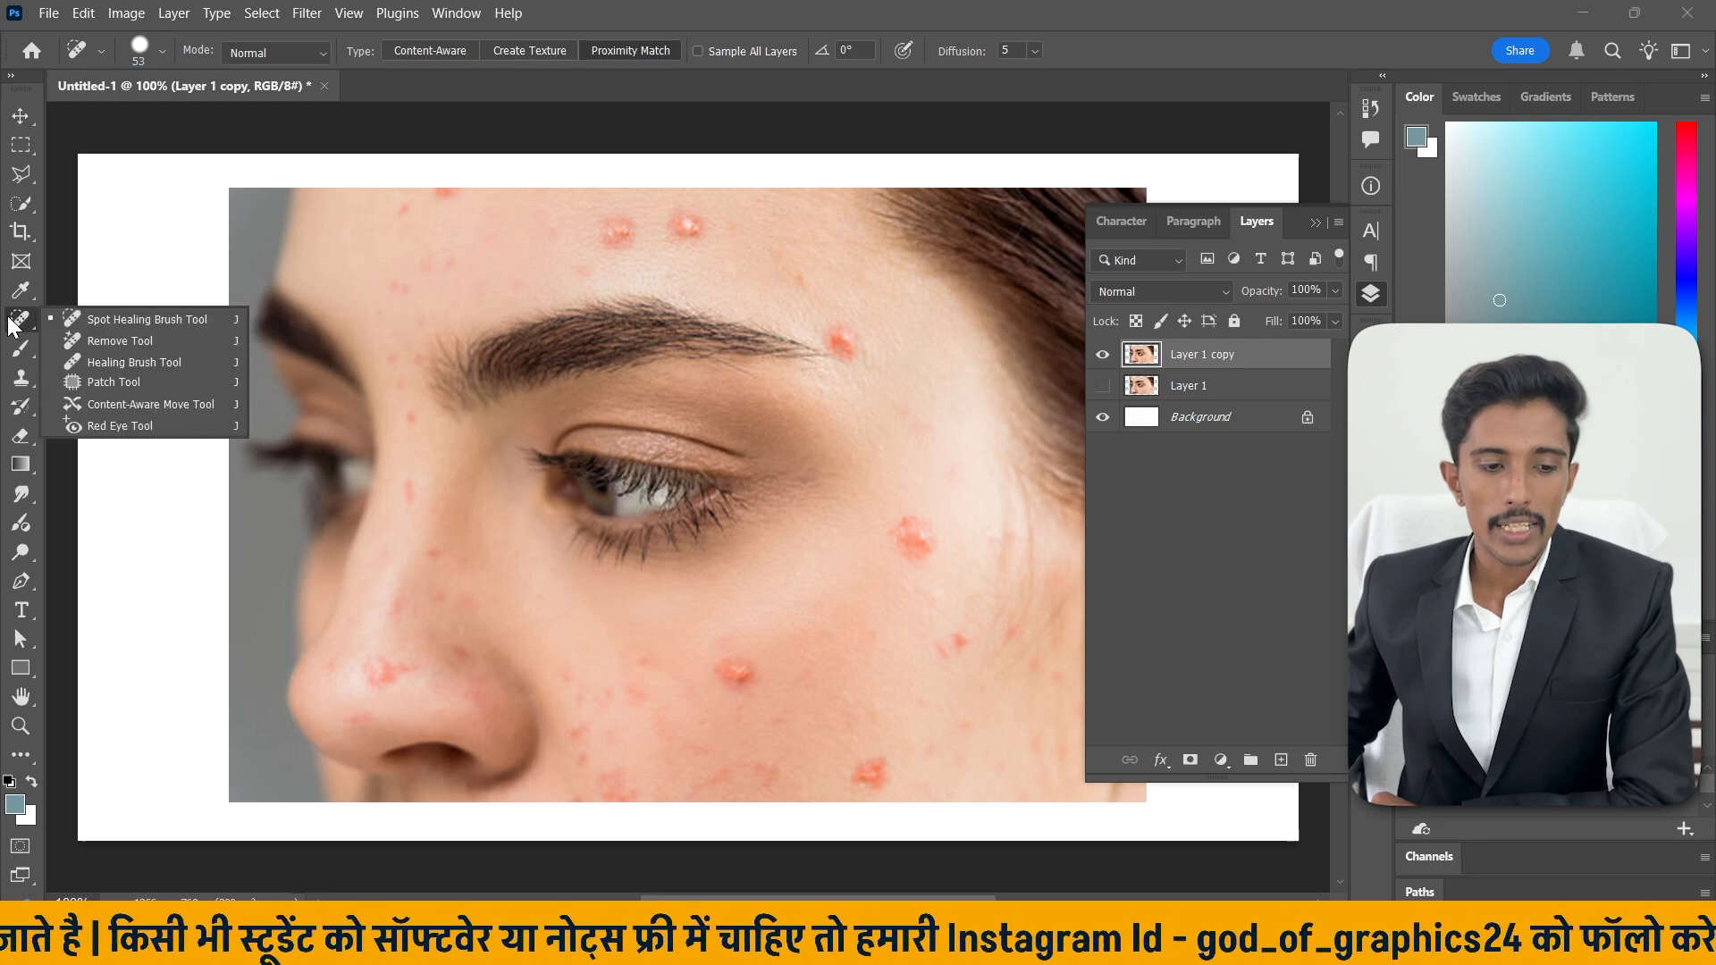
pyautogui.click(200, 320)
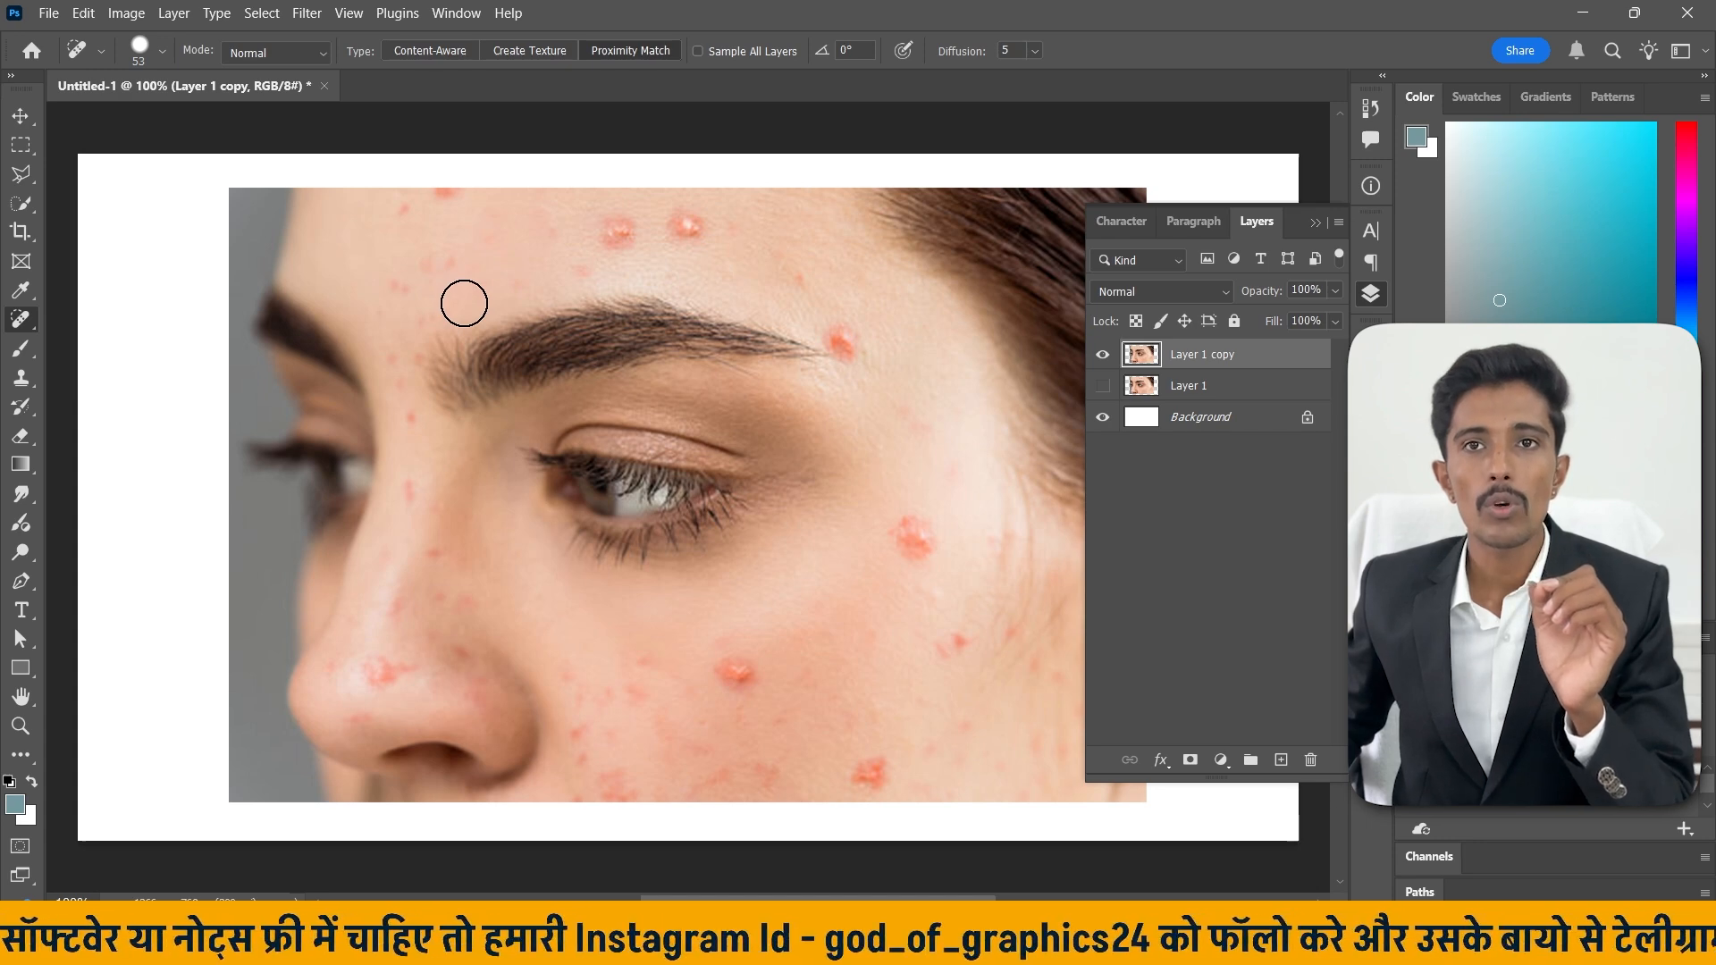
# Review the brush, mode and blend settings, then set the healing type to Content-Aware.
pyautogui.click(162, 52)
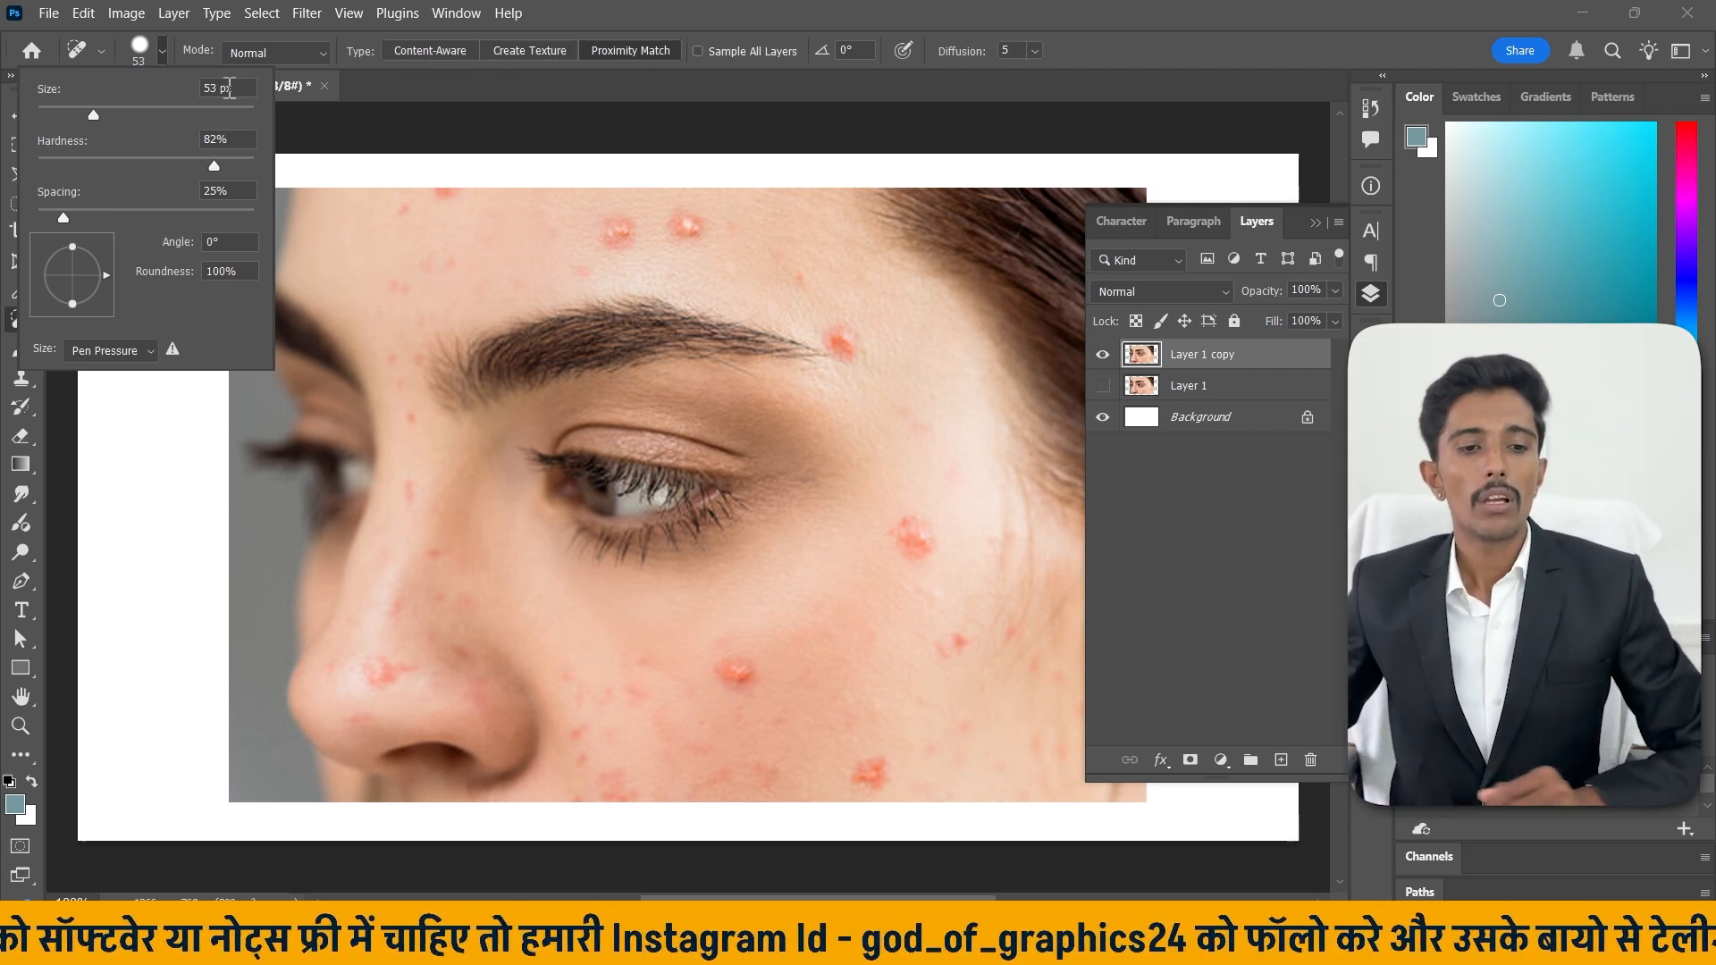
pyautogui.click(299, 53)
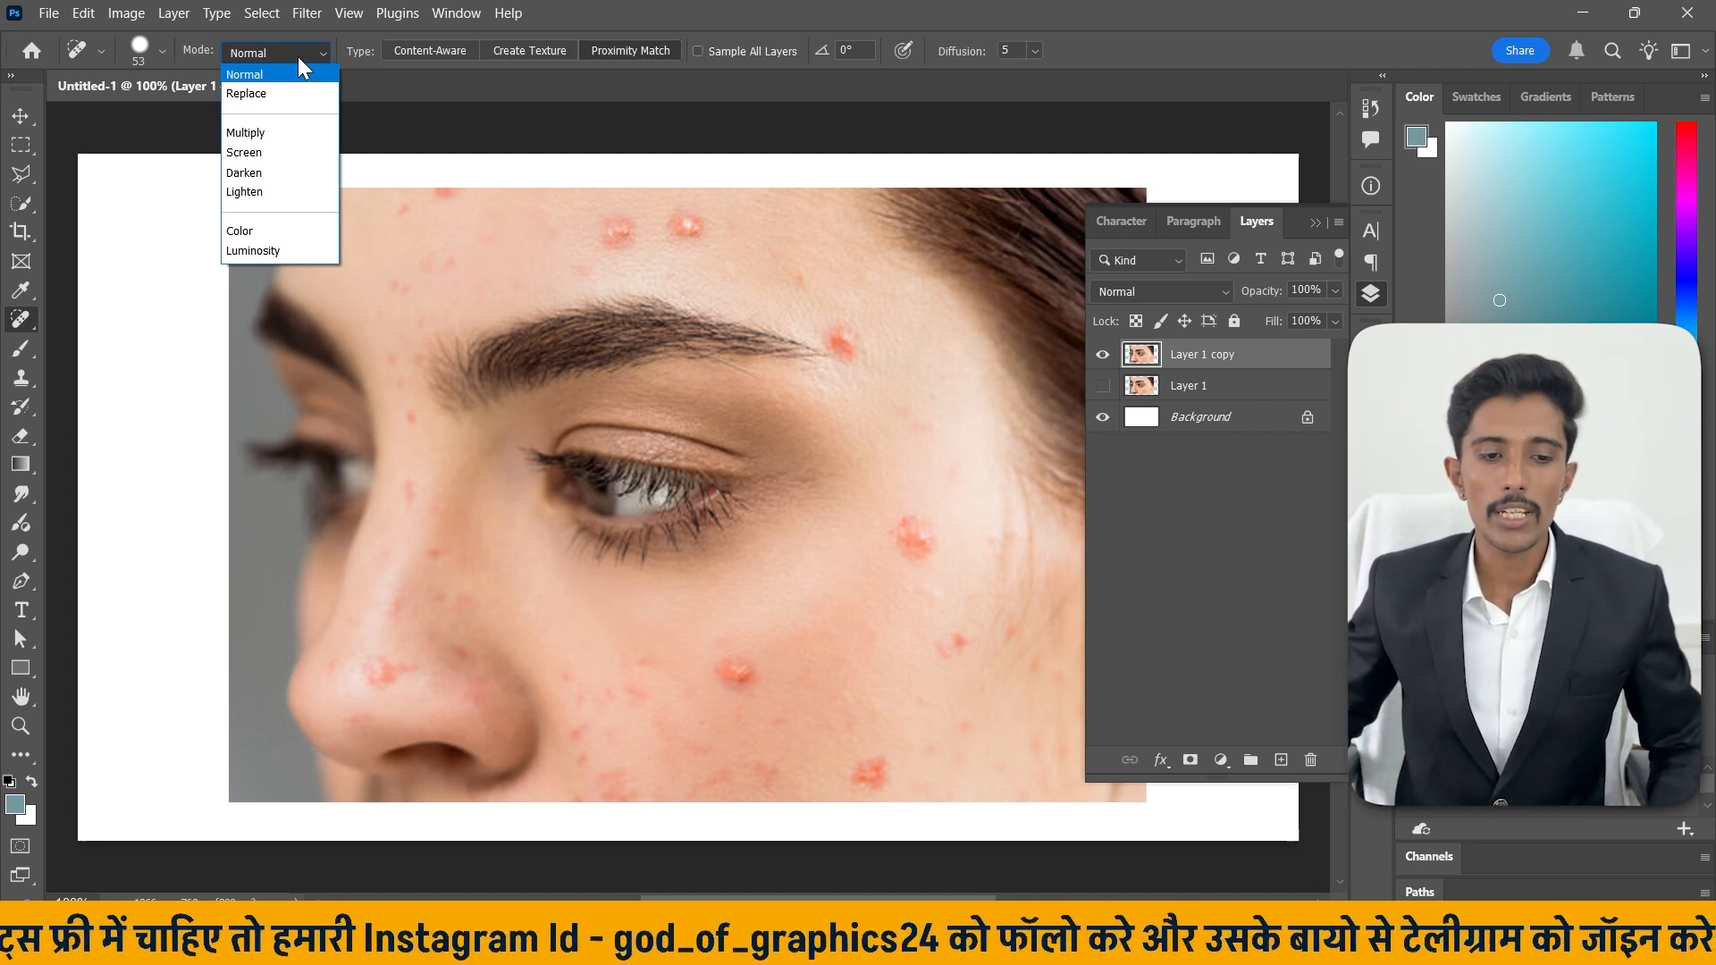
pyautogui.click(298, 57)
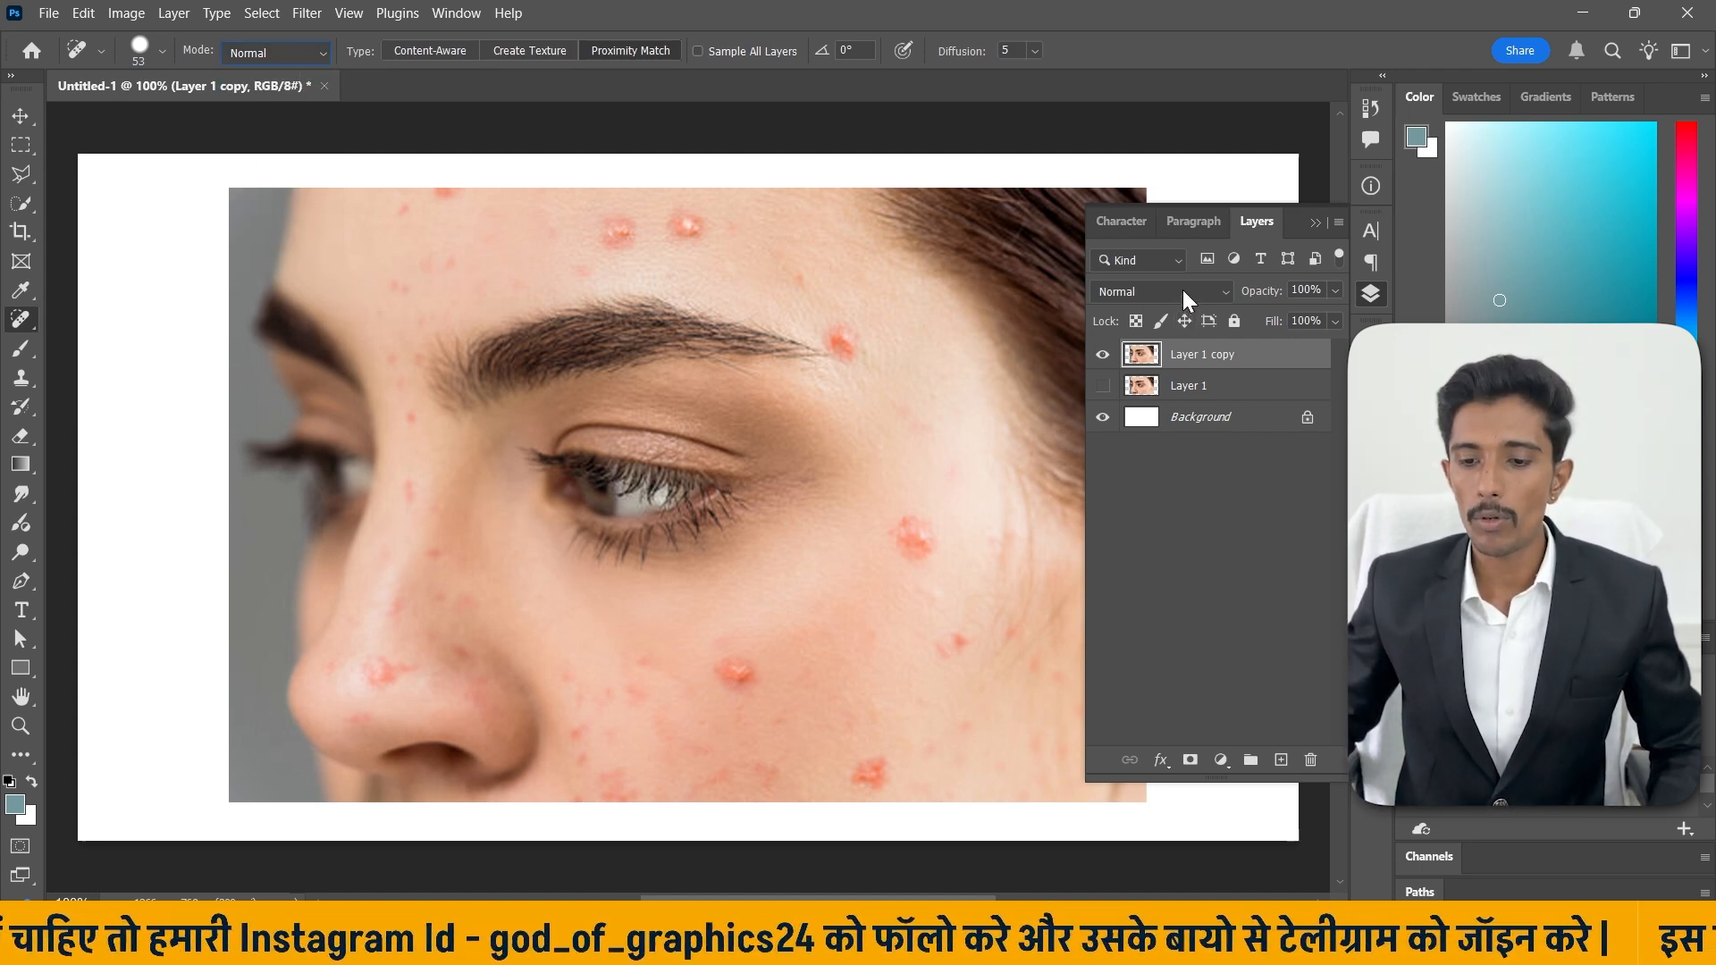
pyautogui.click(1183, 289)
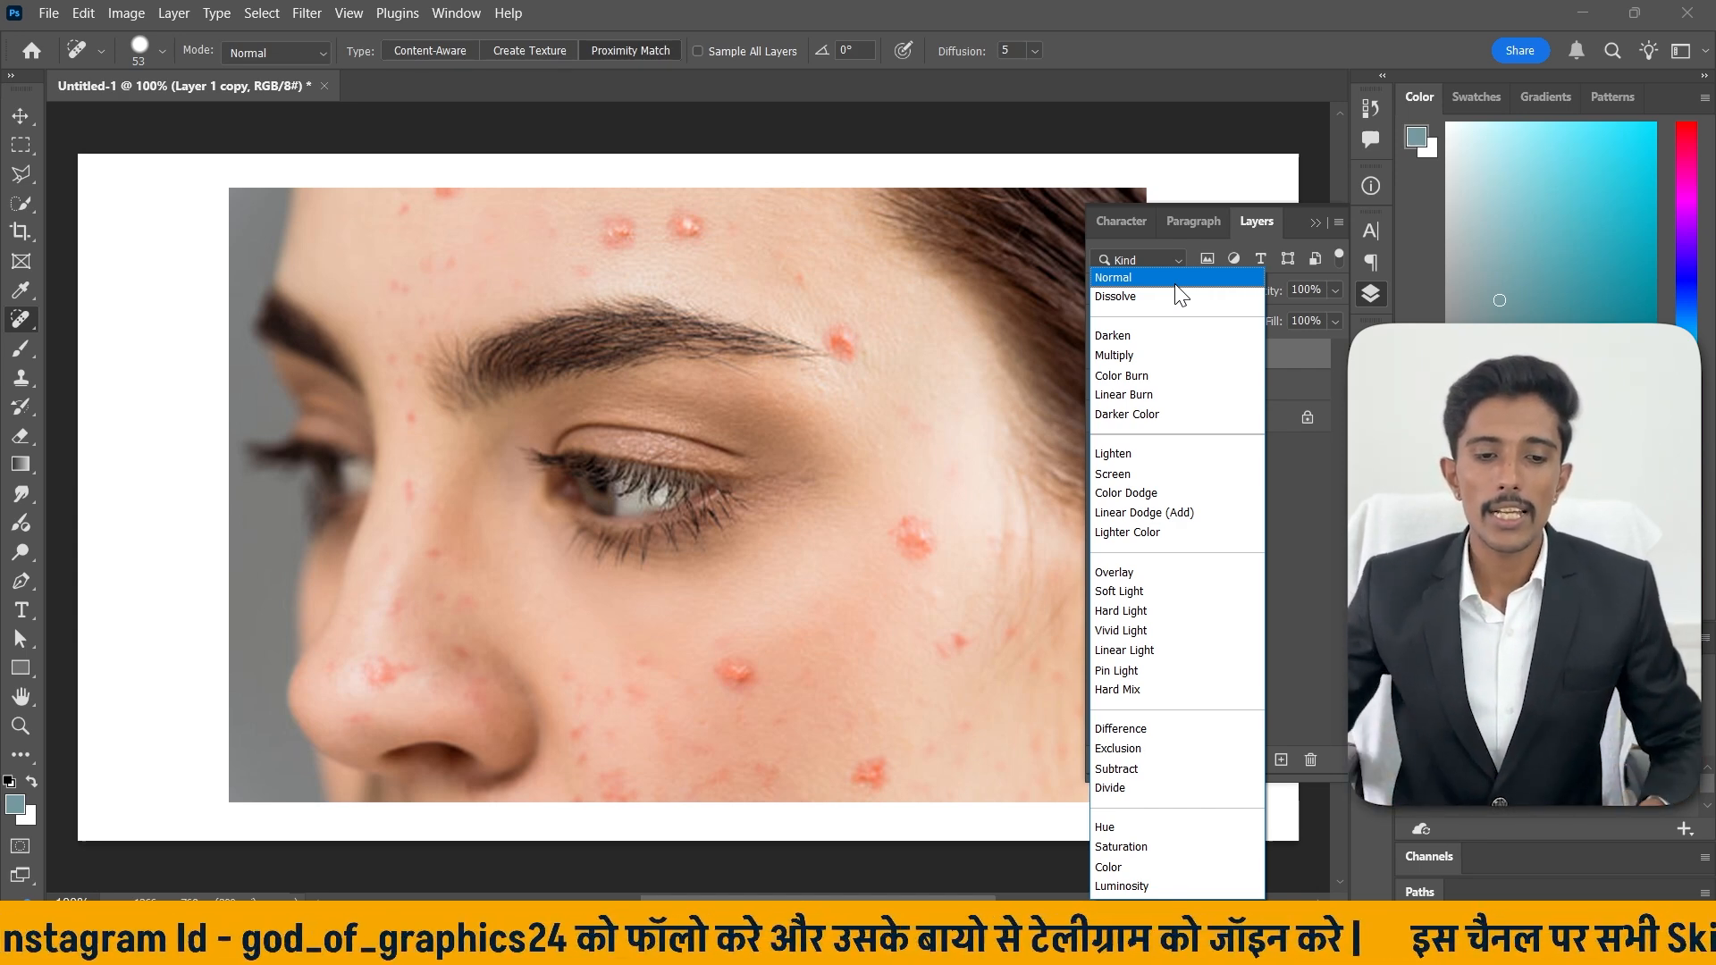
pyautogui.click(433, 50)
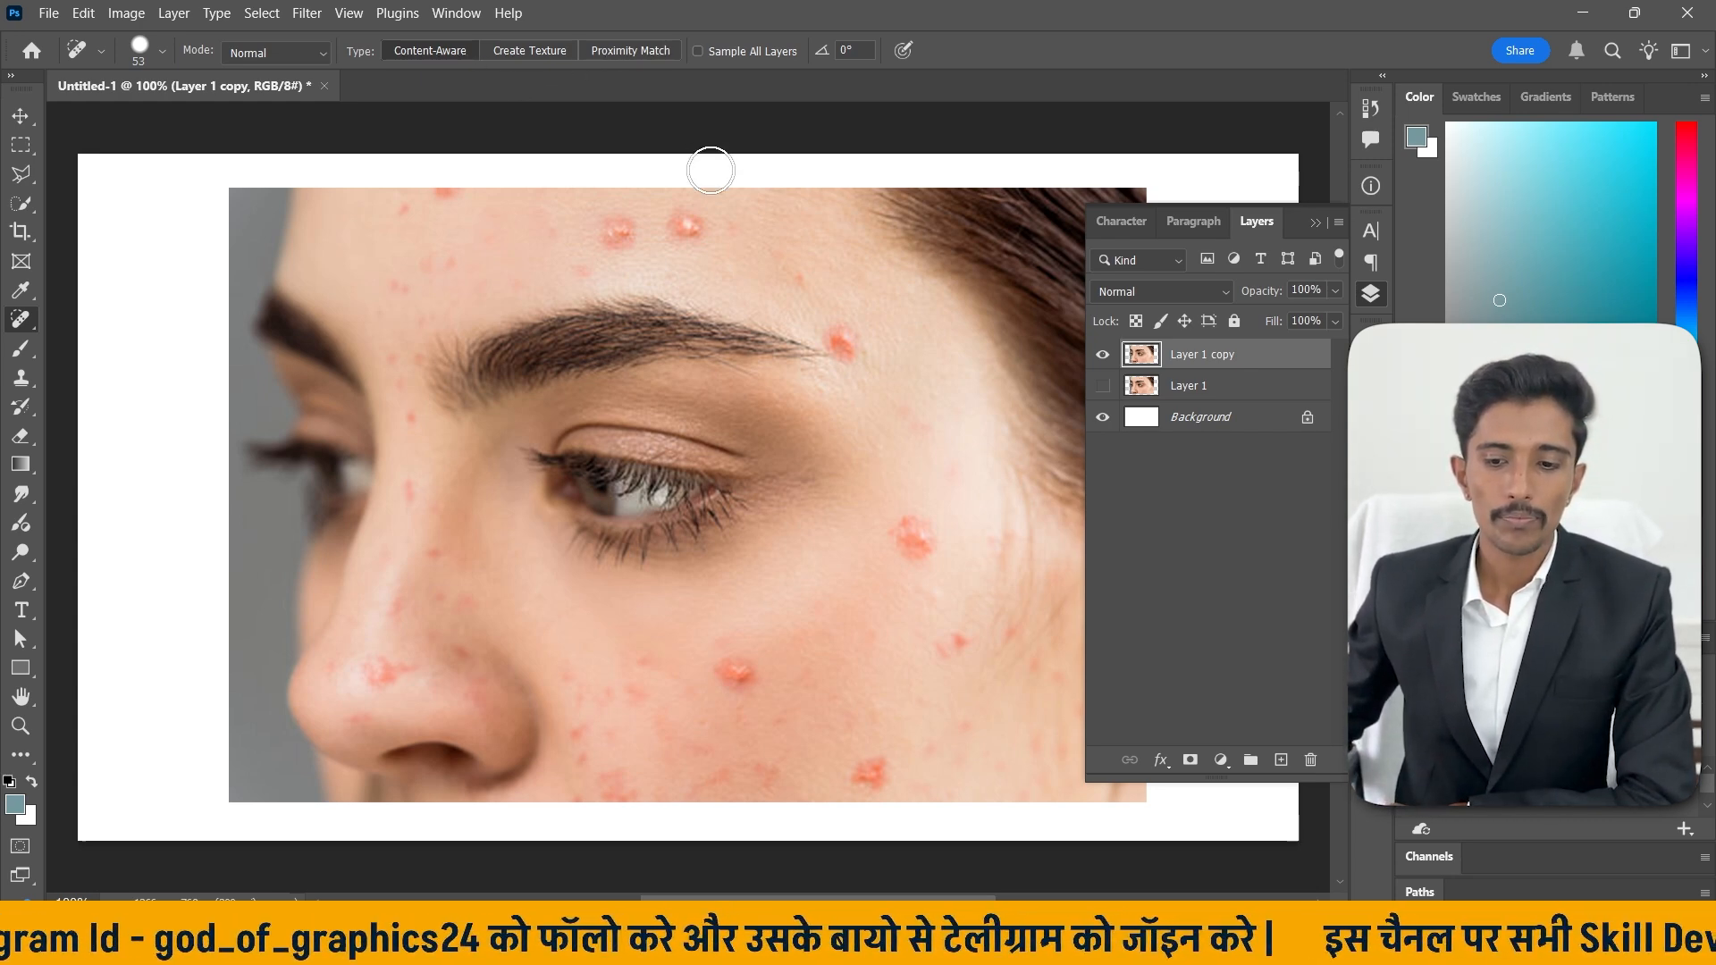
# Heal the pimples on the upper forehead with the Spot Healing Brush.
pyautogui.scroll(3, 875, 231)
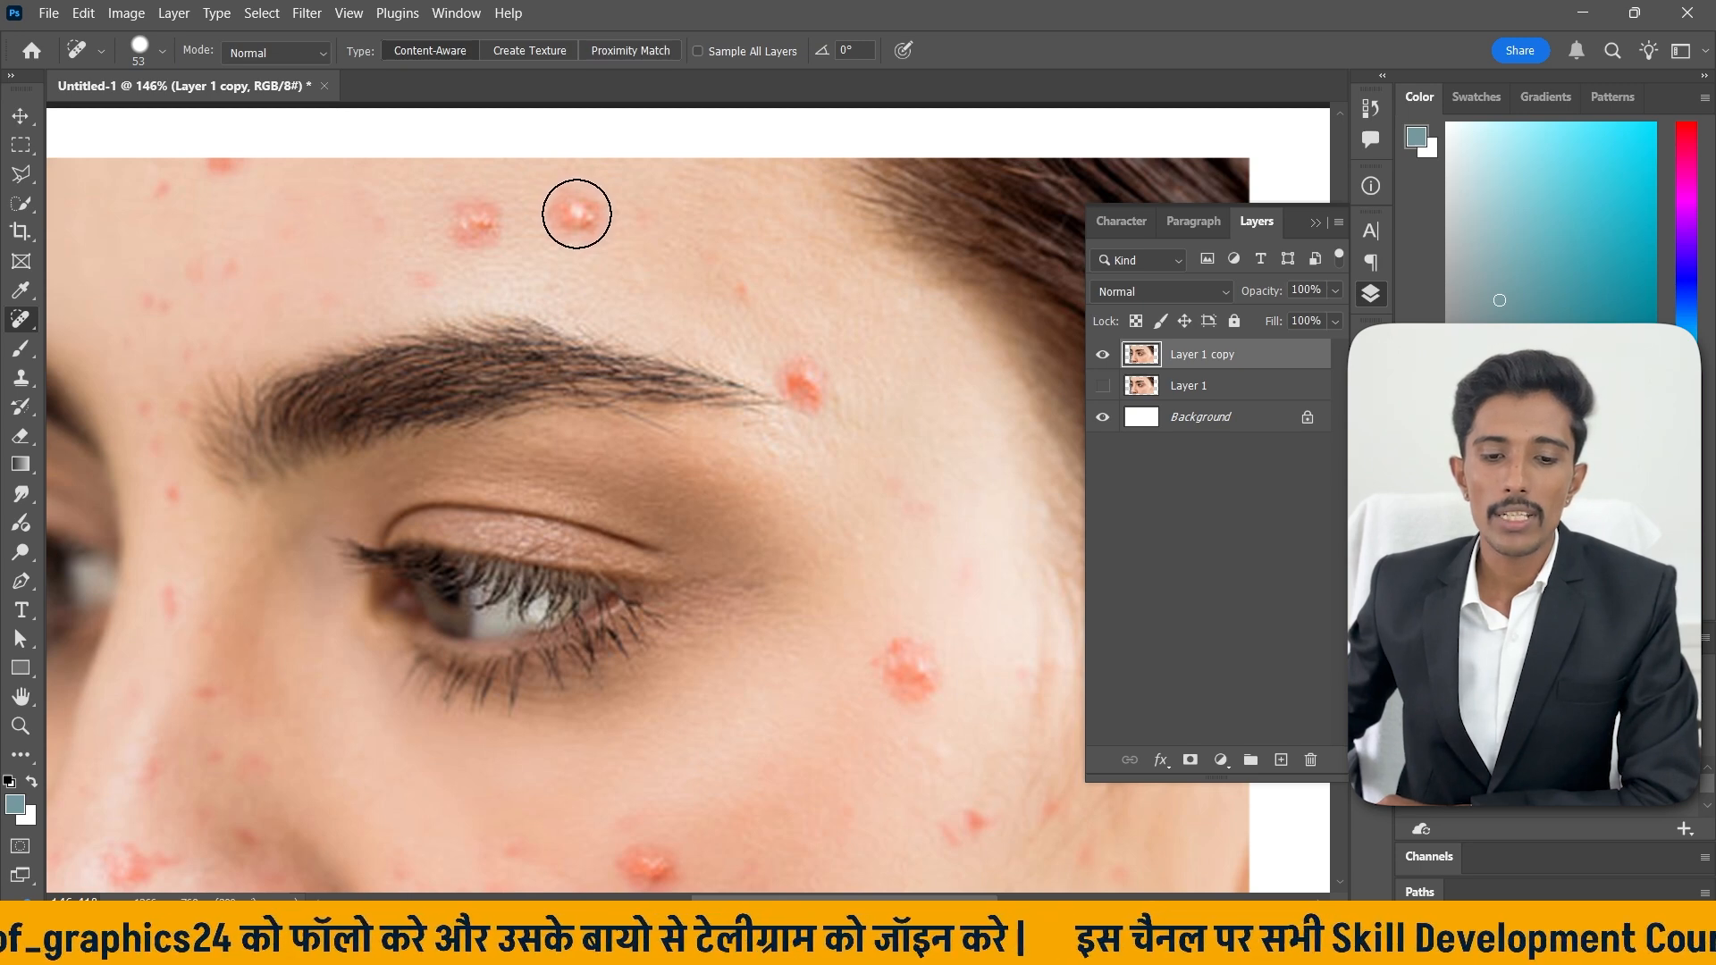
pyautogui.click(577, 213)
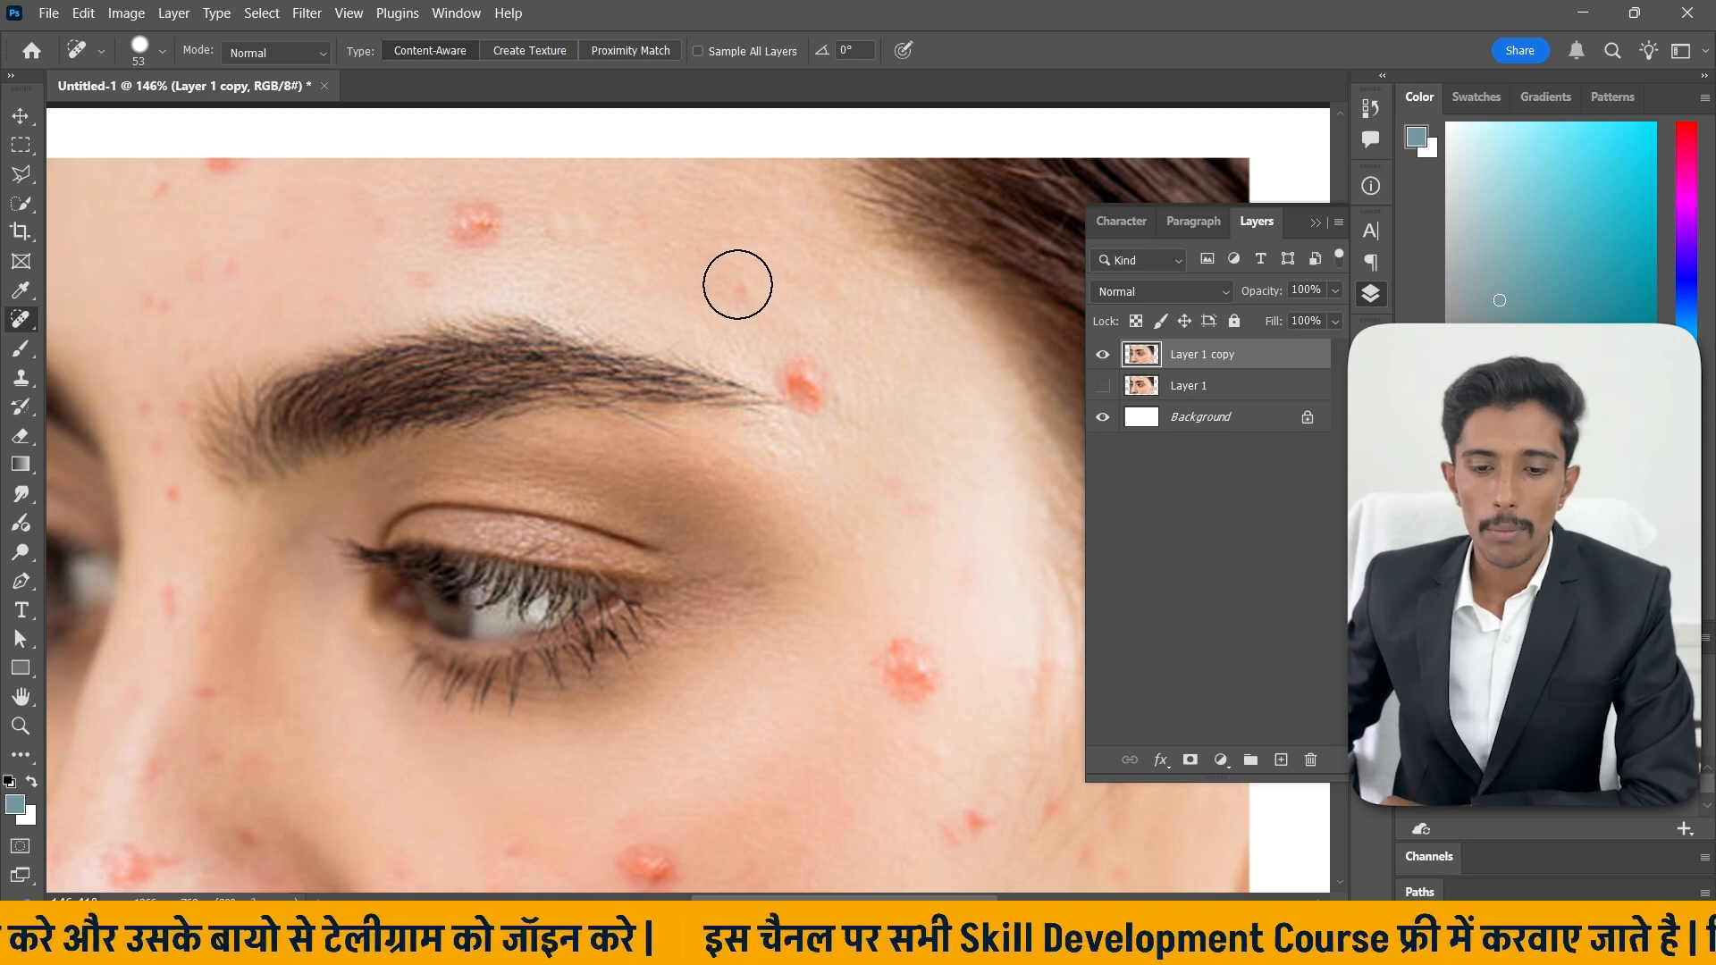
pyautogui.click(697, 260)
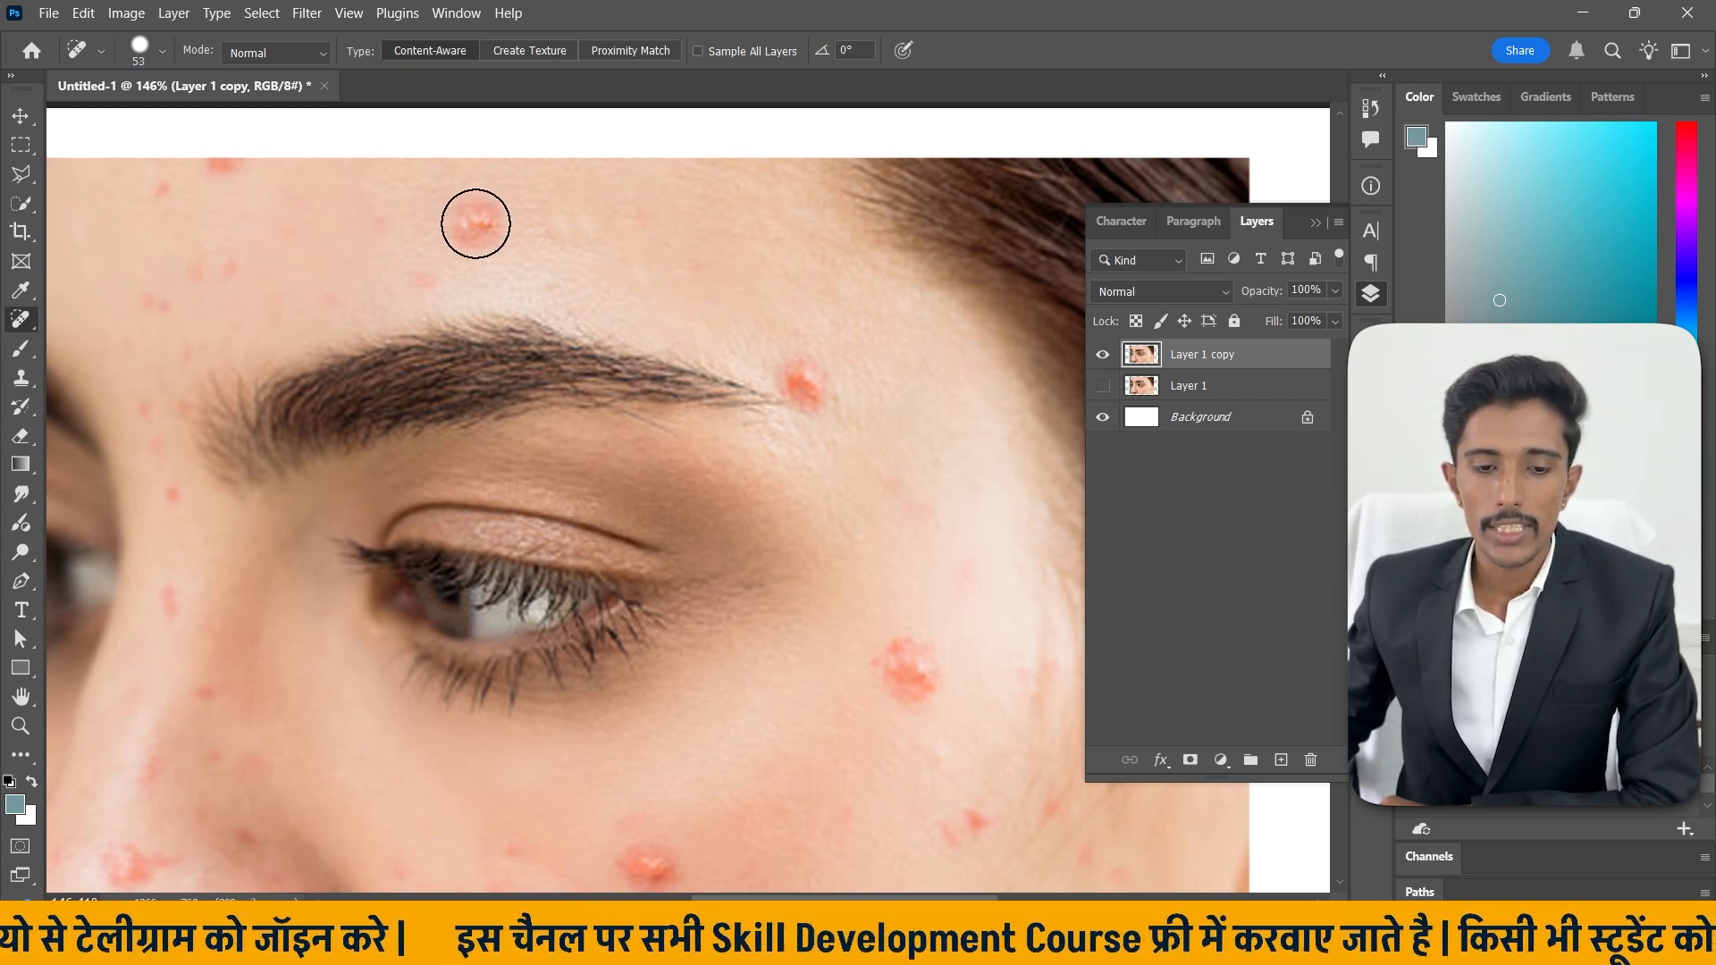
# Set the brush size to 61 px and heal the remaining forehead pimple.
pyautogui.click(161, 50)
pyautogui.moveTo(93, 113); pyautogui.dragTo(102, 109)
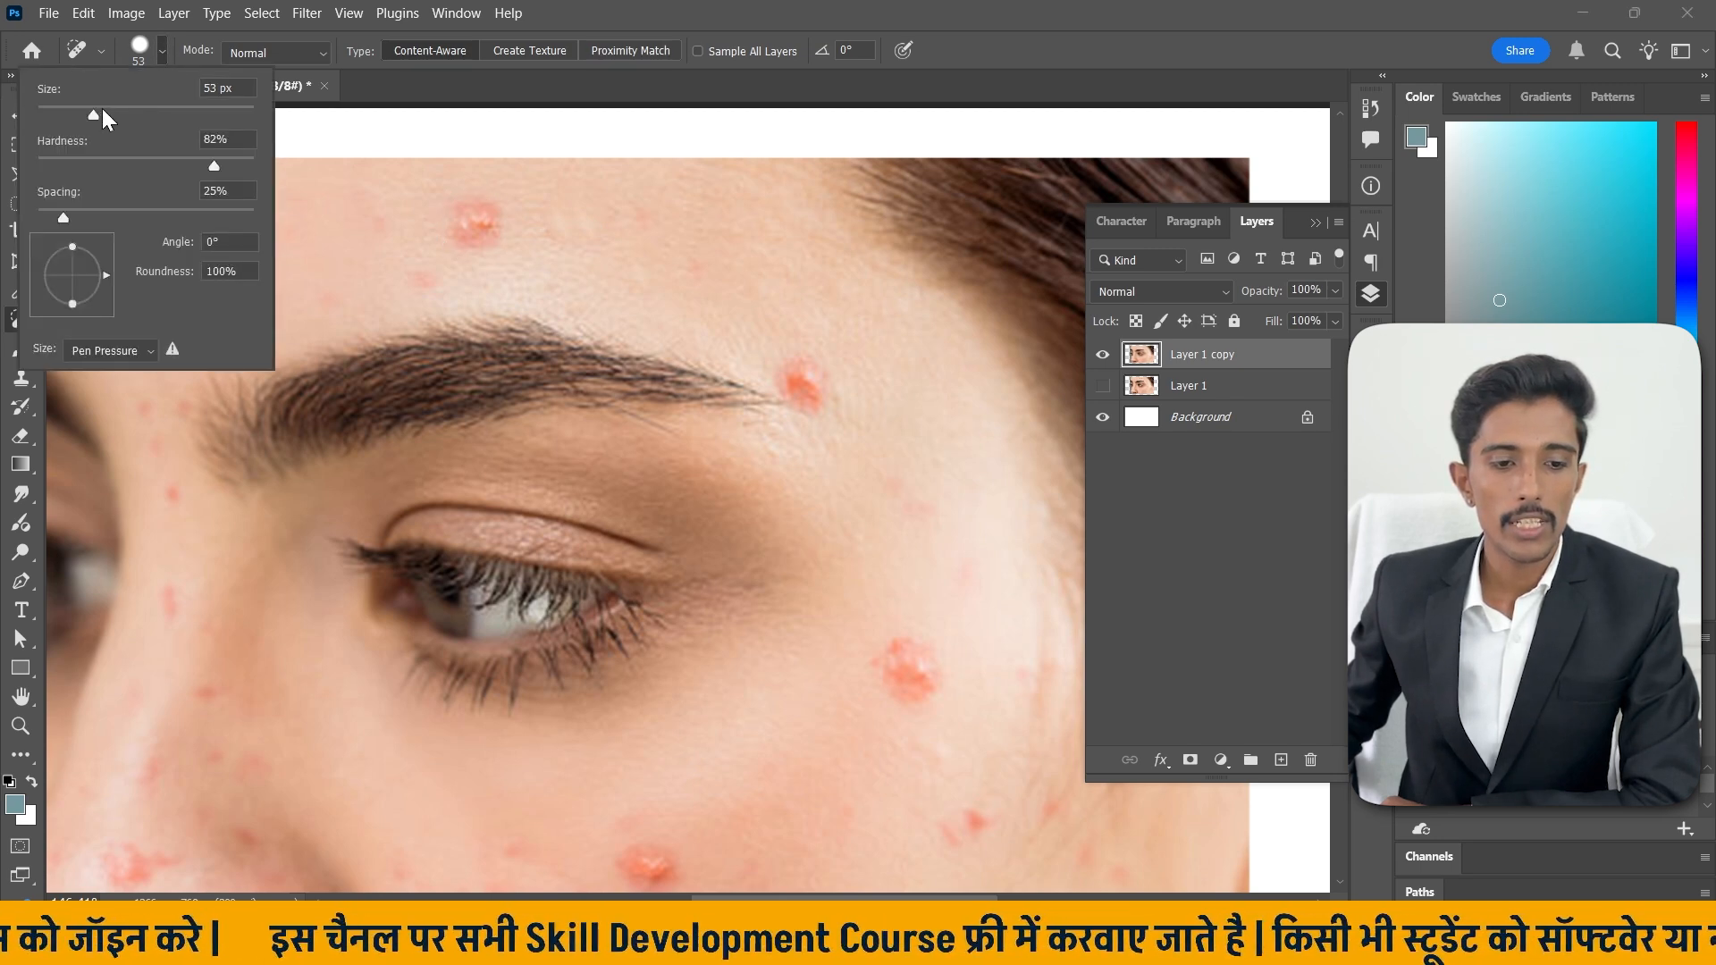
pyautogui.click(161, 50)
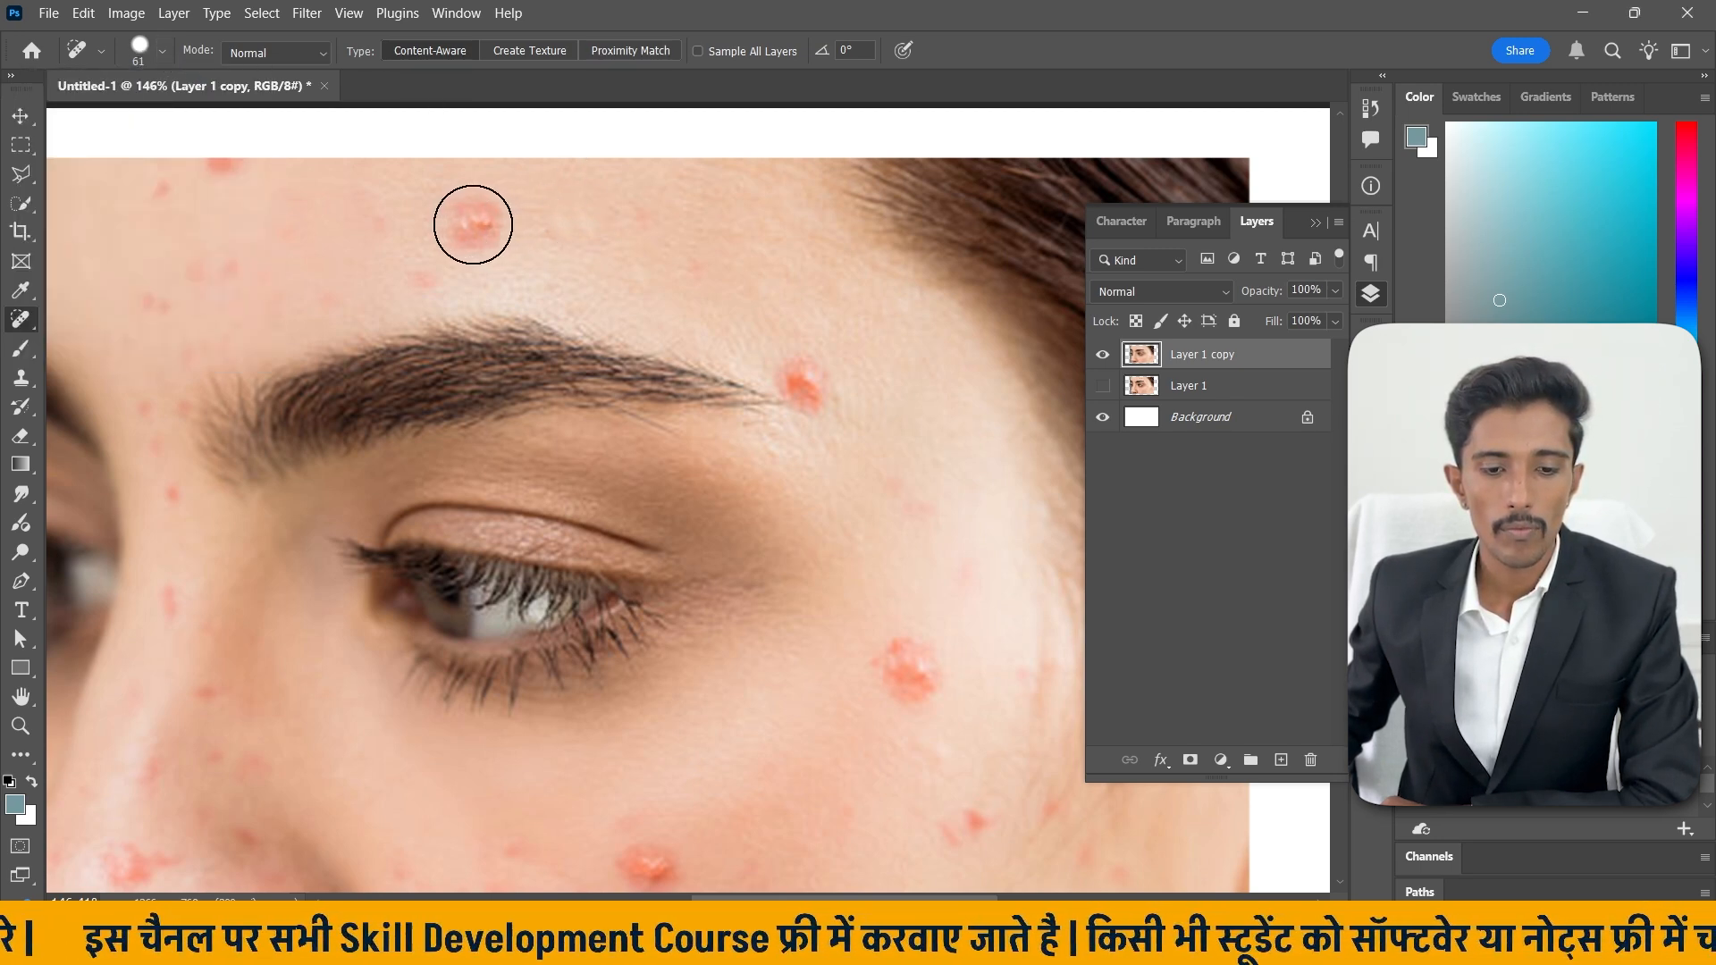
pyautogui.click(473, 224)
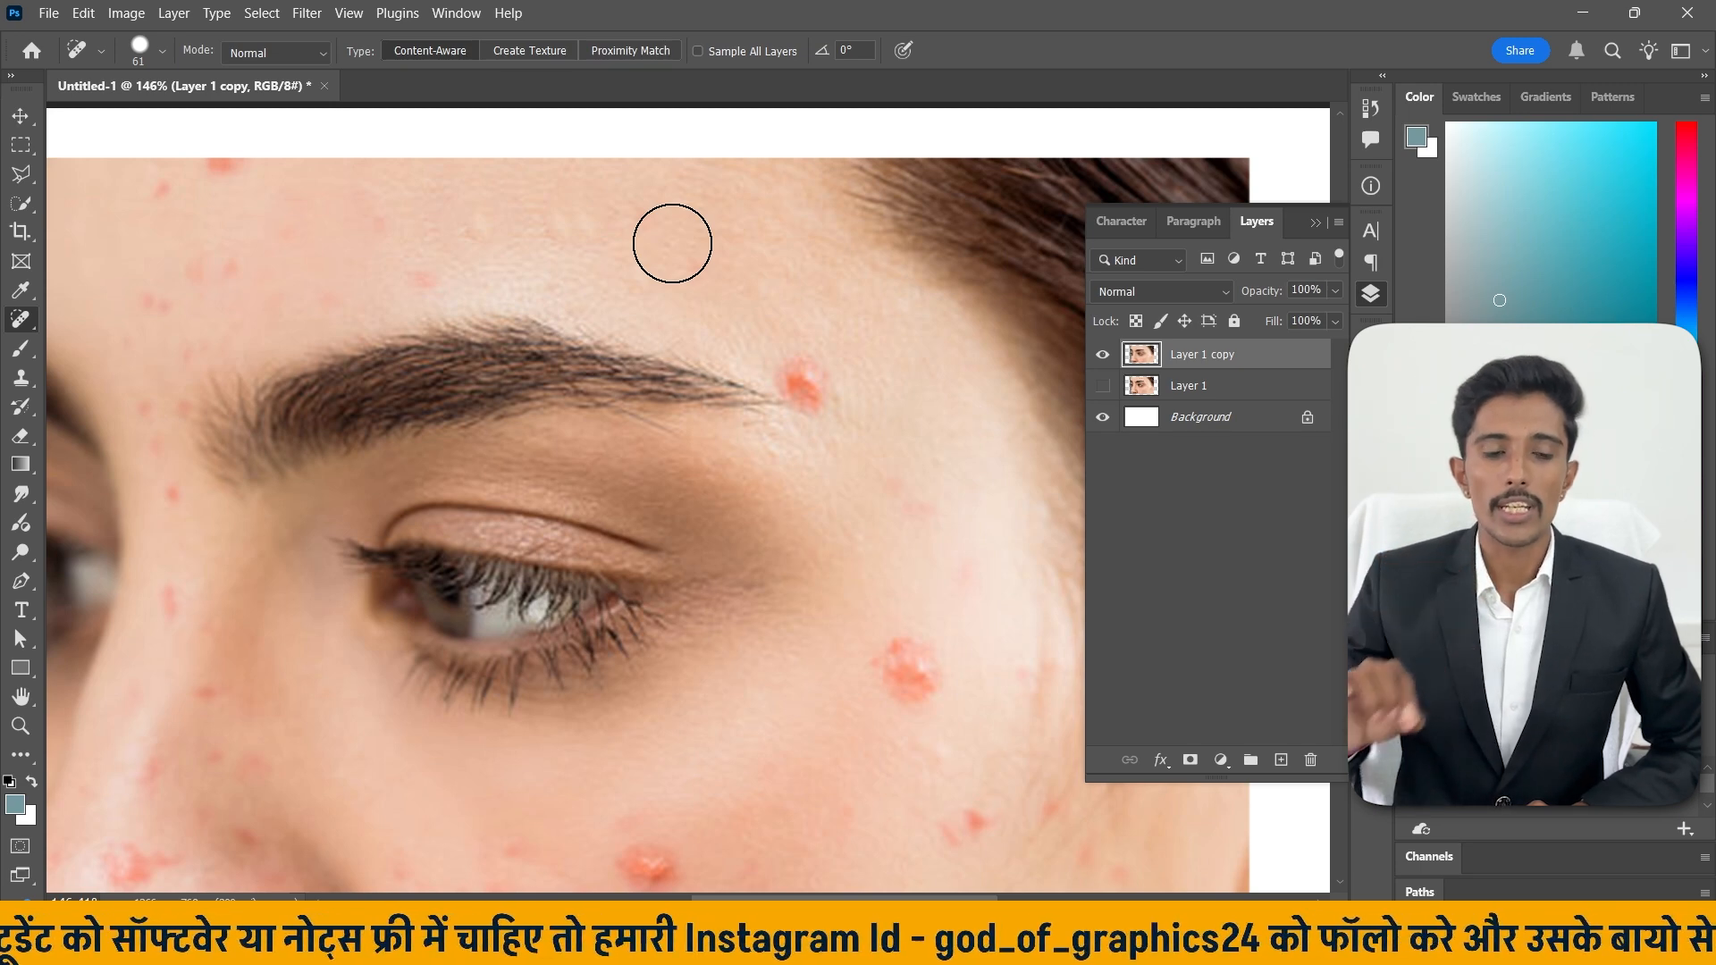
# Set the brush hardness to 53%.
pyautogui.click(161, 52)
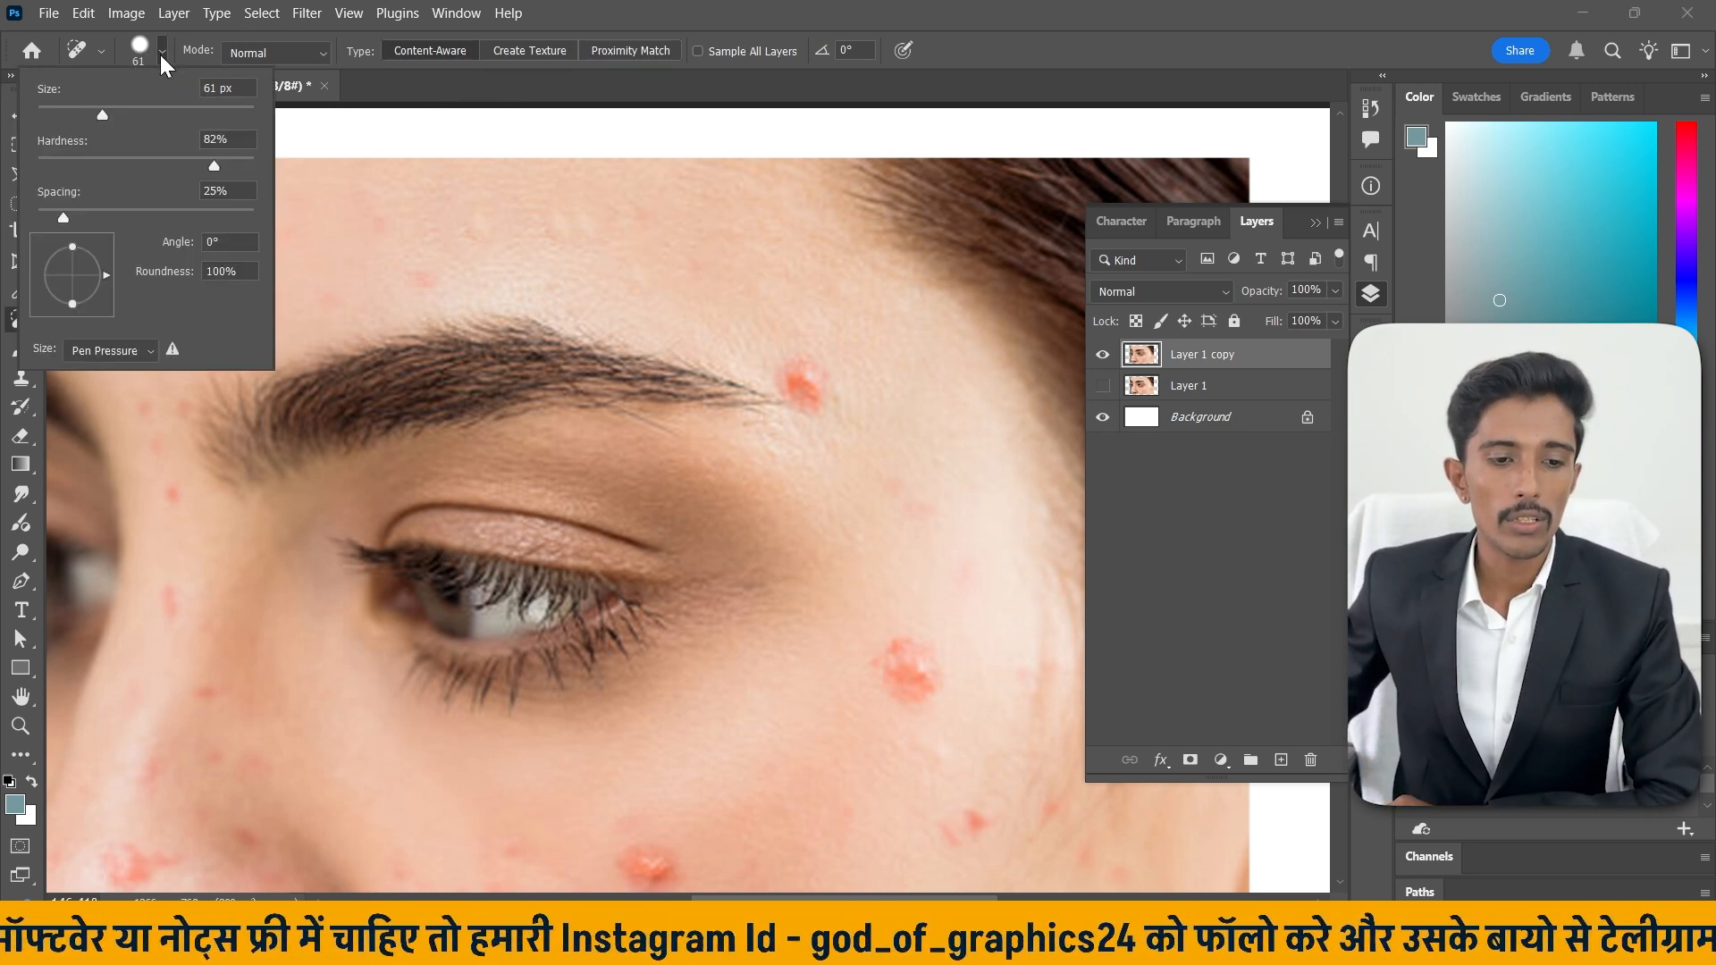
pyautogui.click(152, 165)
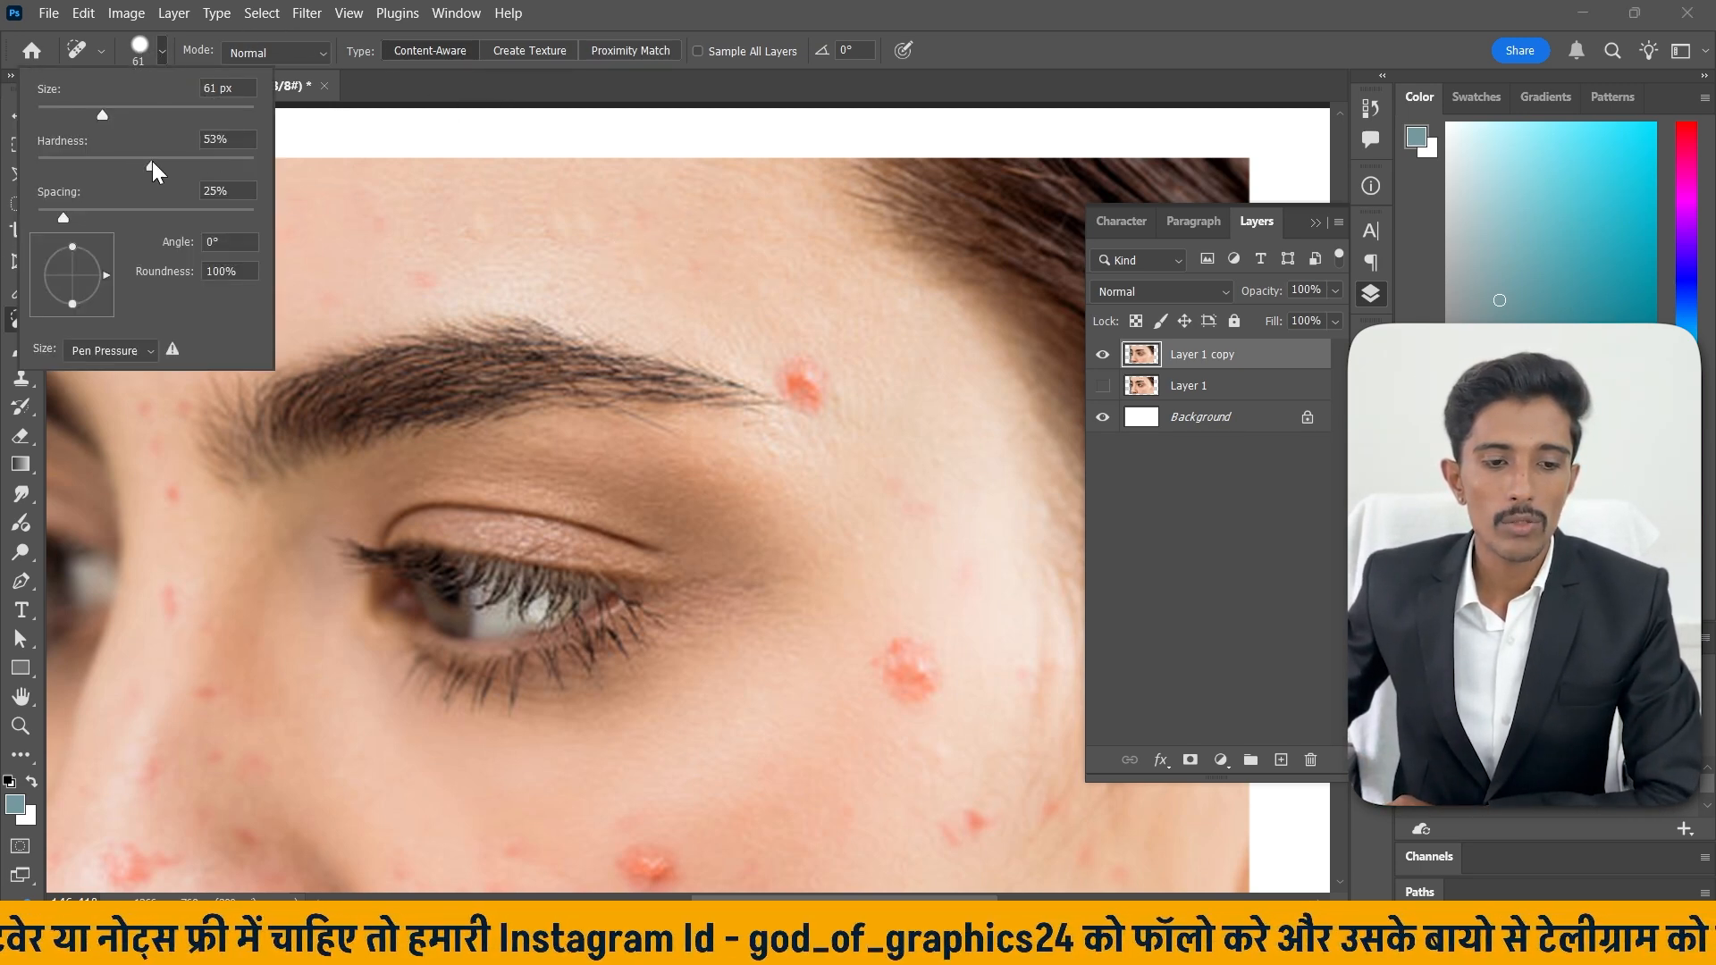
pyautogui.click(164, 59)
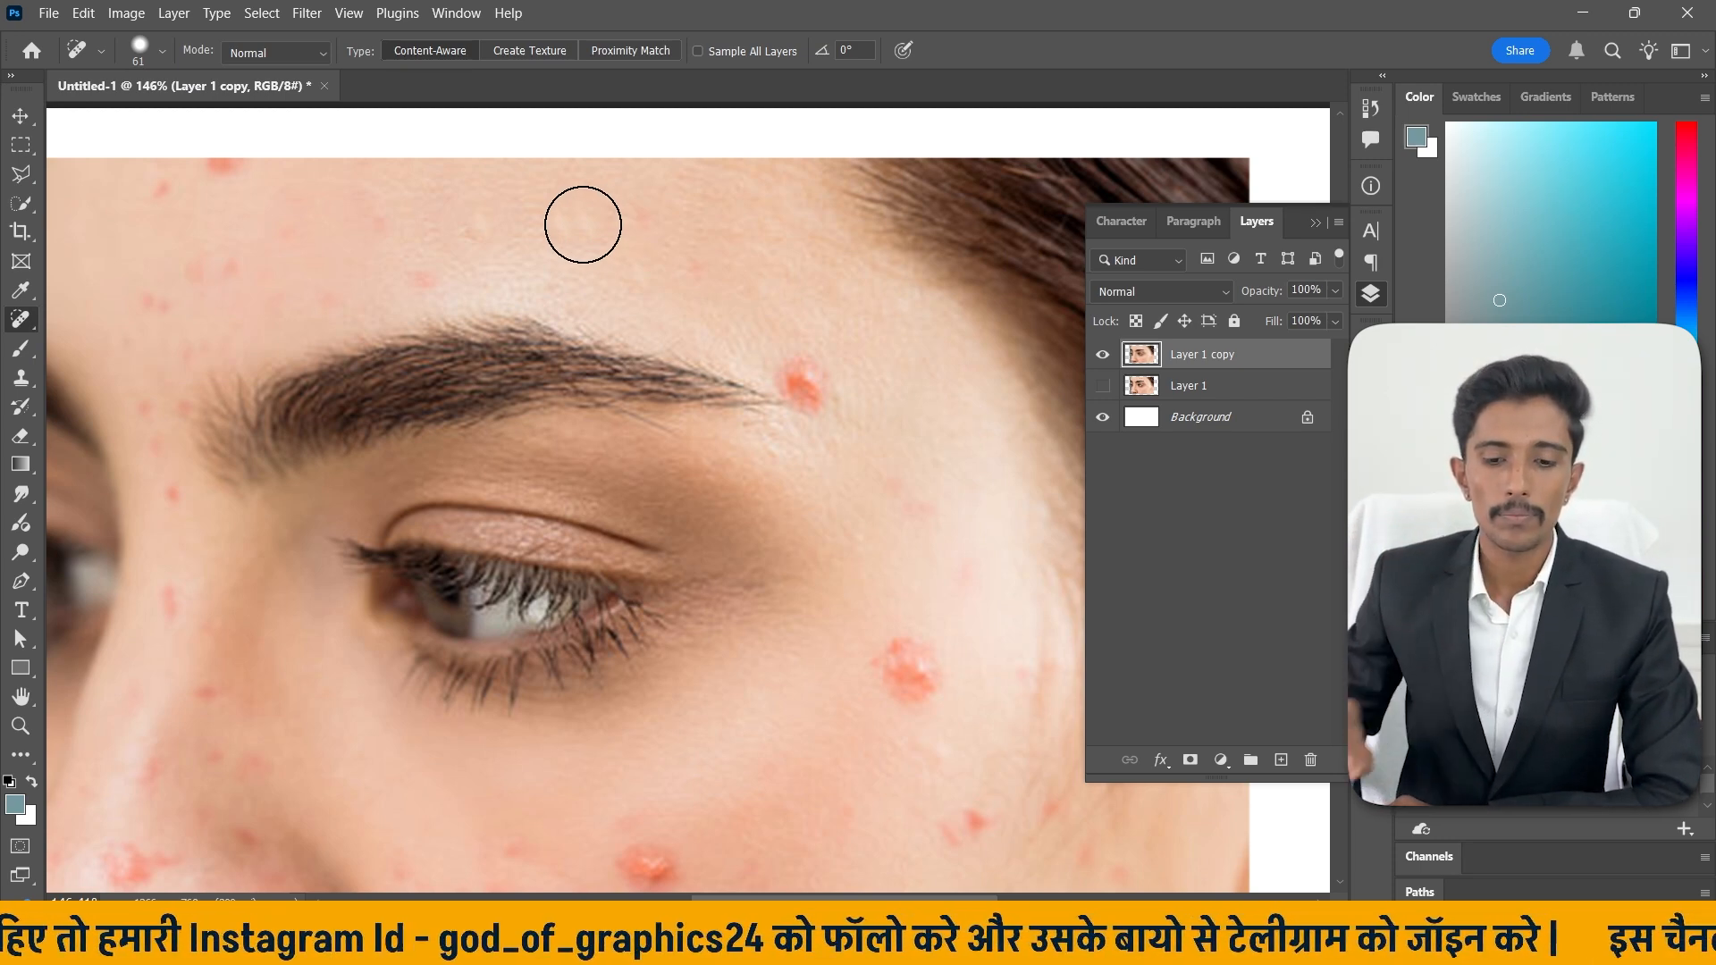
# Heal the blemishes at the outer end of the eyebrow.
pyautogui.scroll(-3, 583, 234)
pyautogui.click(809, 292)
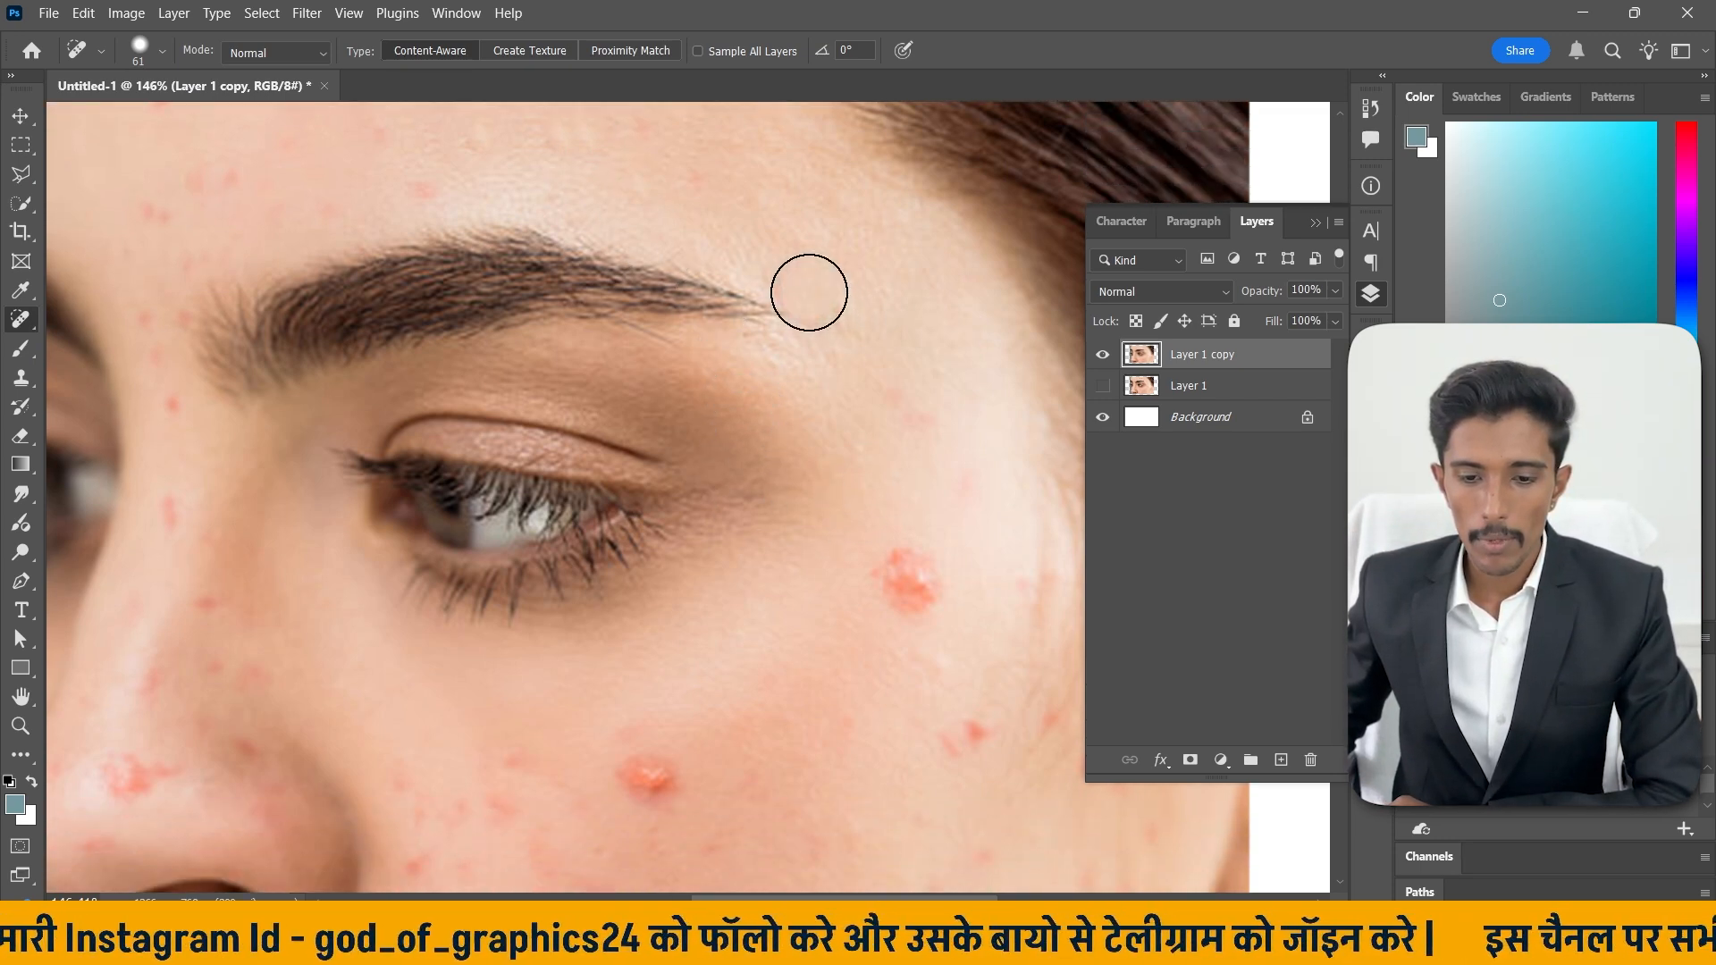
pyautogui.click(833, 328)
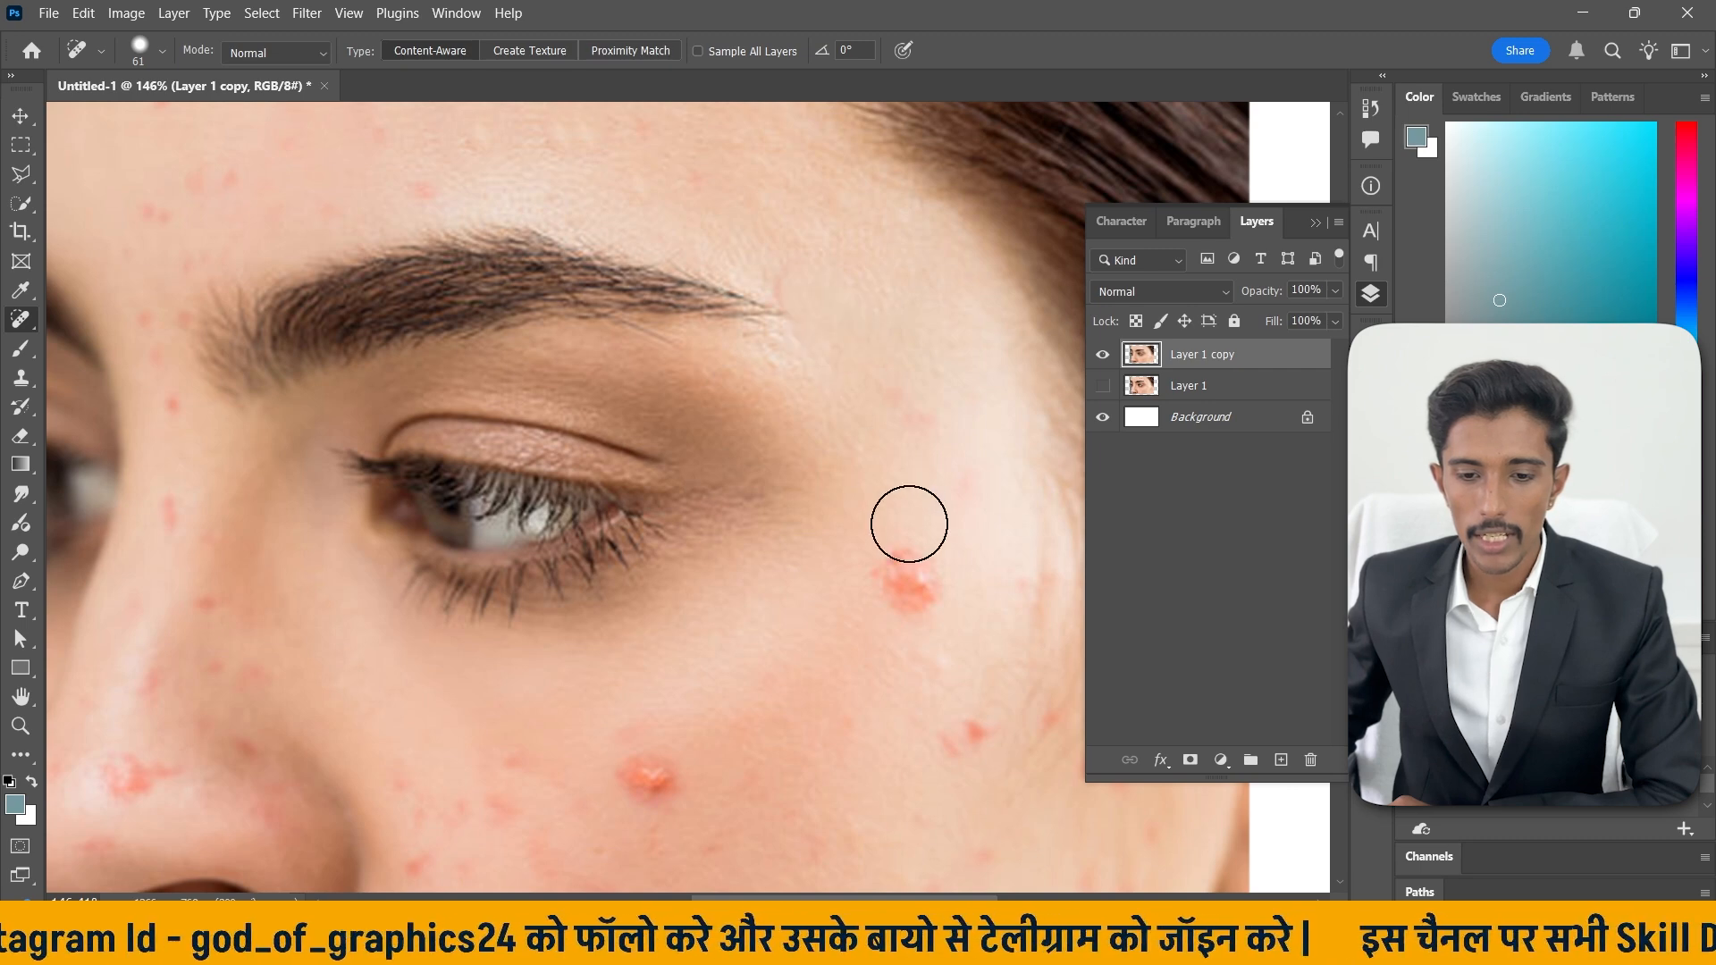
# Brush a healing stroke over the cheek pimple below the eye and undo it.
pyautogui.scroll(-2, 909, 524)
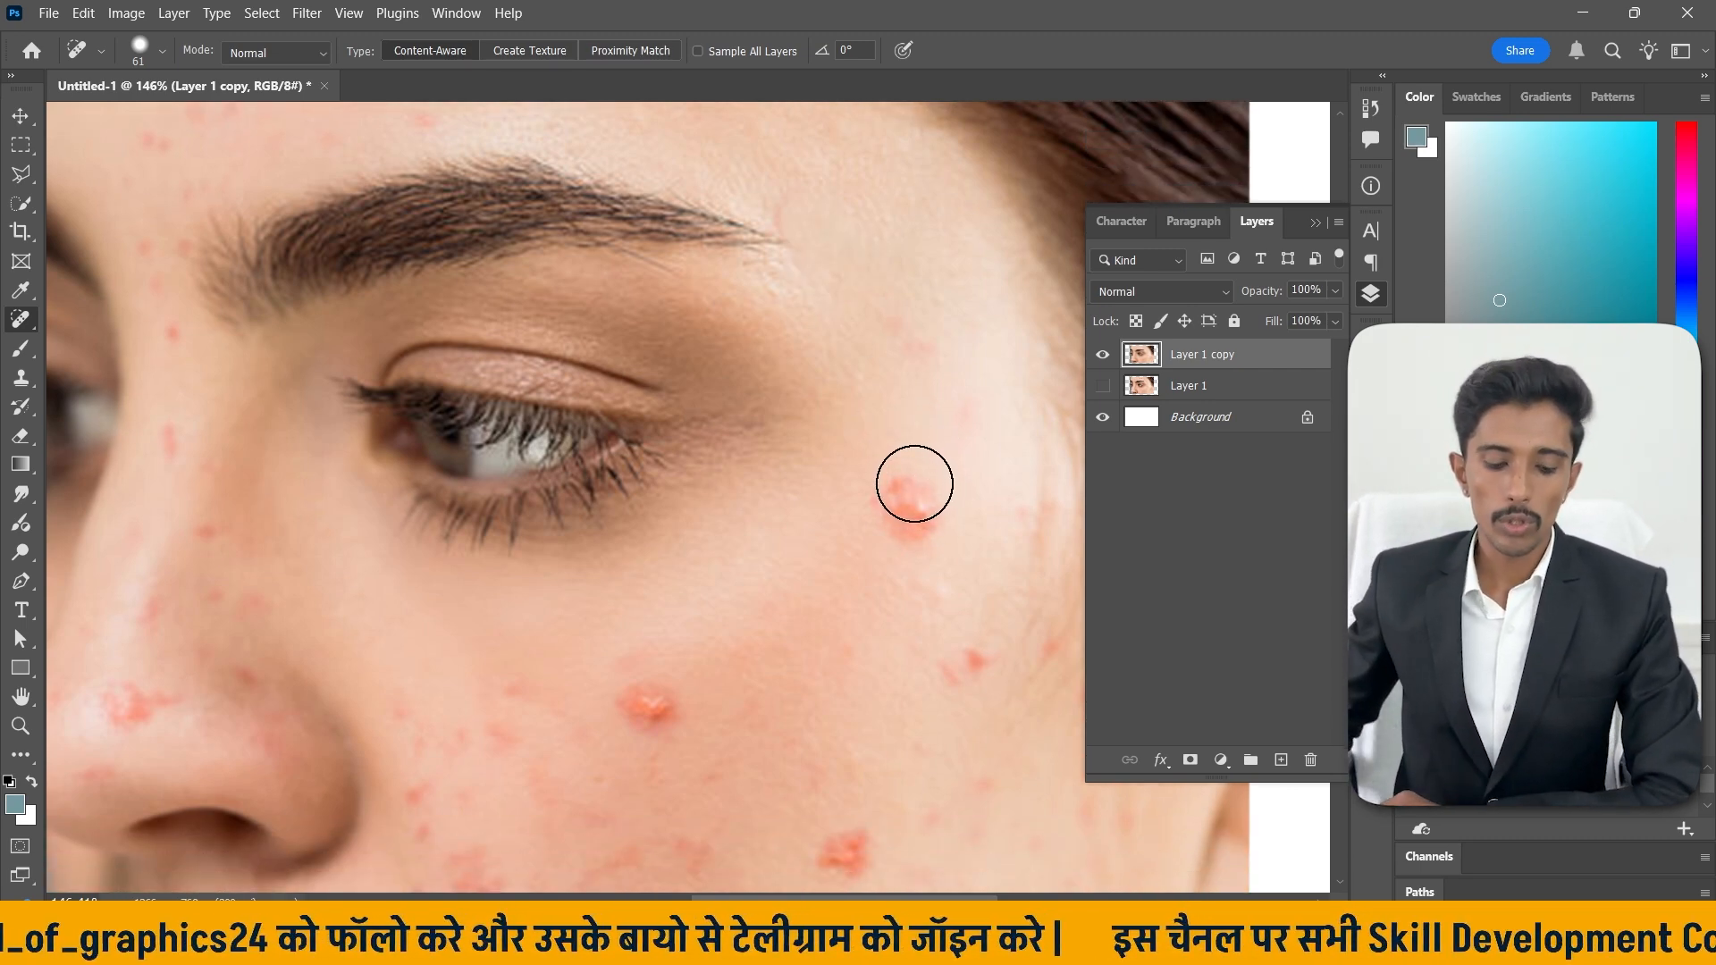
pyautogui.moveTo(902, 484)
pyautogui.mouseDown()
pyautogui.moveTo(621, 318)
pyautogui.moveTo(561, 392)
pyautogui.moveTo(720, 295)
pyautogui.moveTo(682, 479)
pyautogui.moveTo(656, 502)
pyautogui.moveTo(836, 552)
pyautogui.mouseUp()
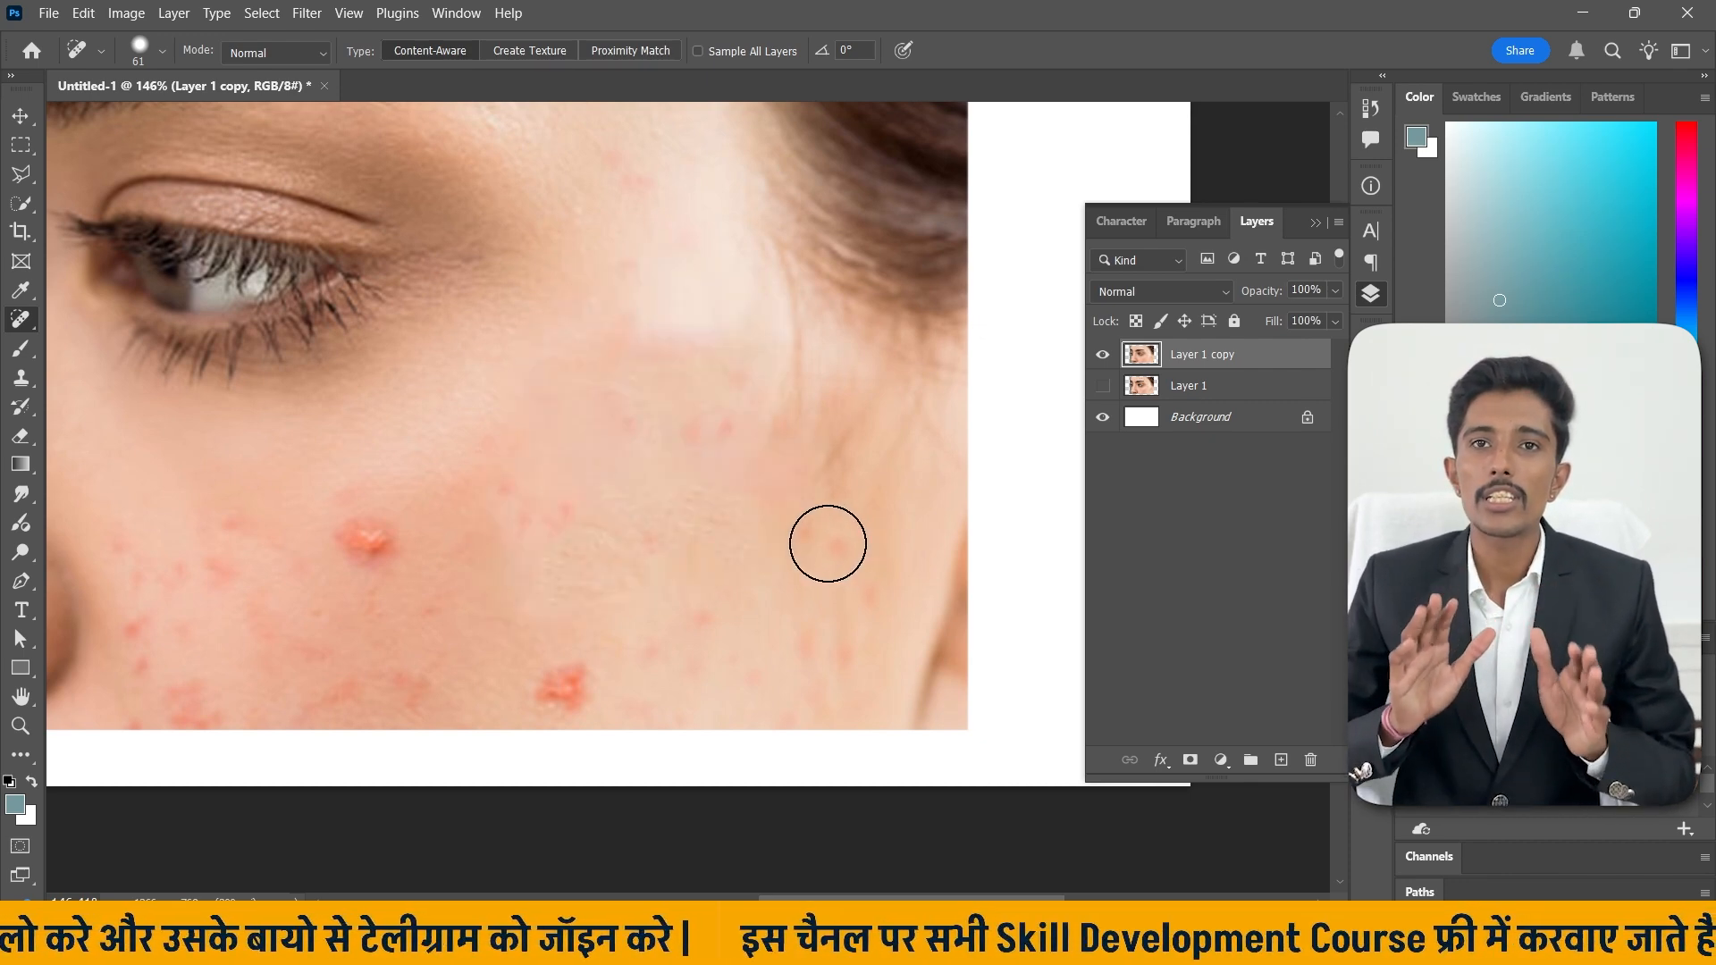
pyautogui.hotkey('ctrl', 'z')
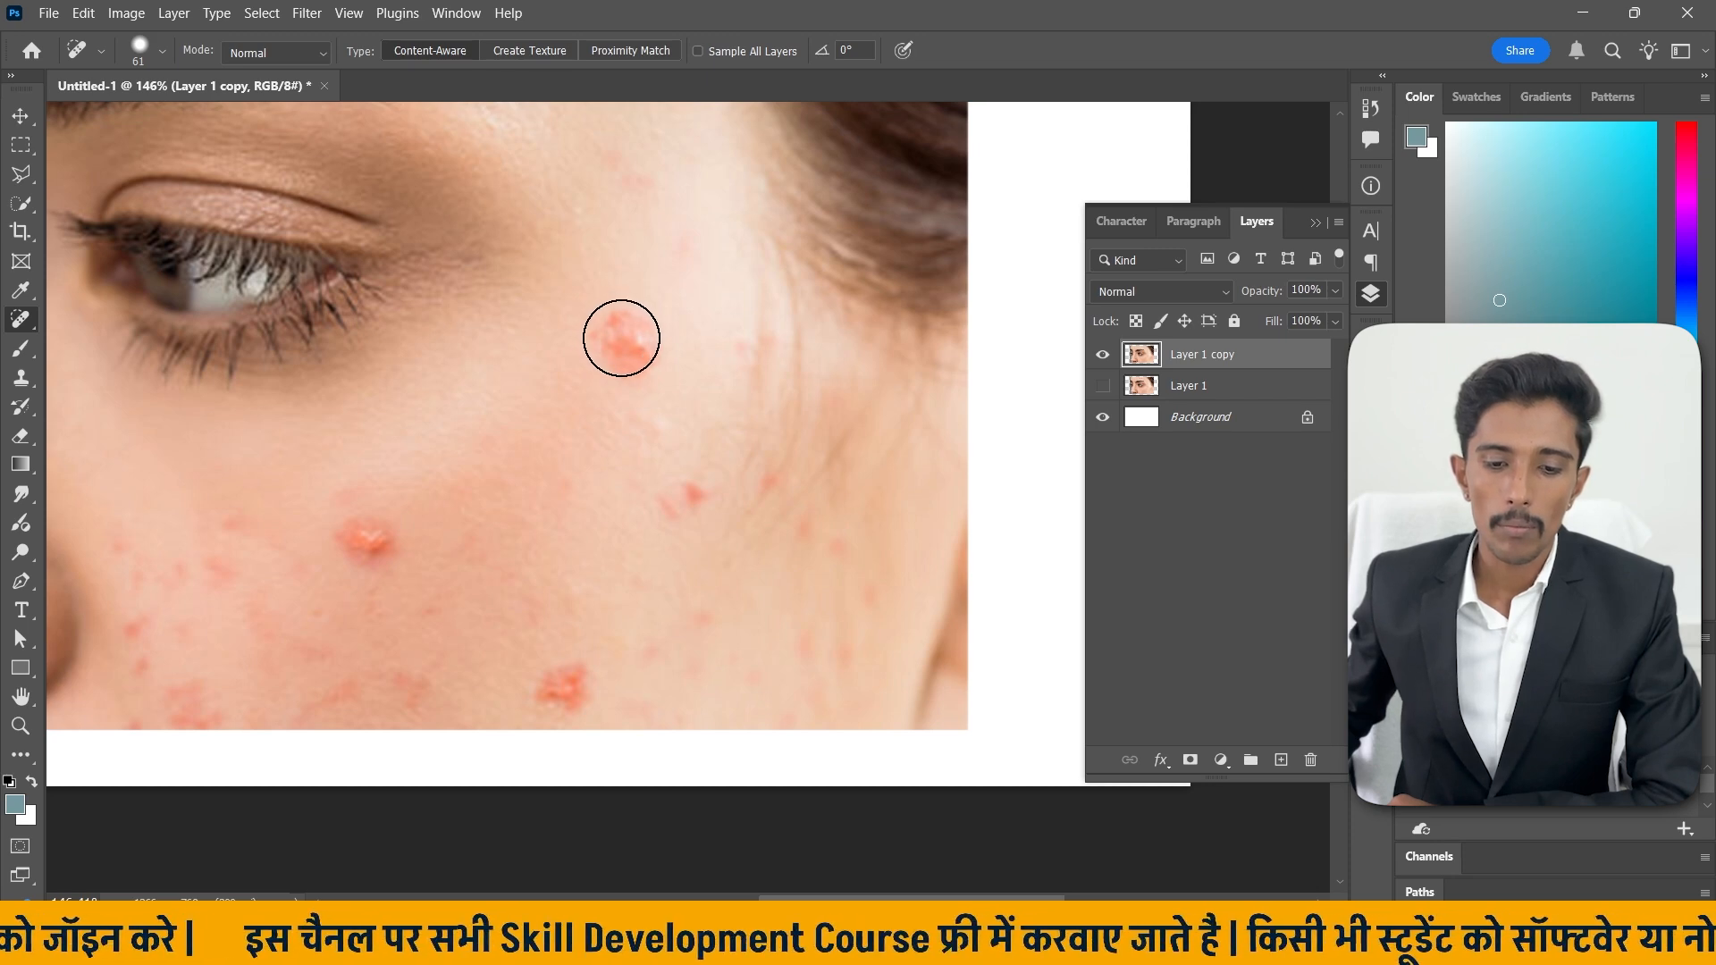
# Heal the pimples scattered across the cheek with single healing strokes and clicks.
pyautogui.moveTo(621, 337); pyautogui.dragTo(633, 367)
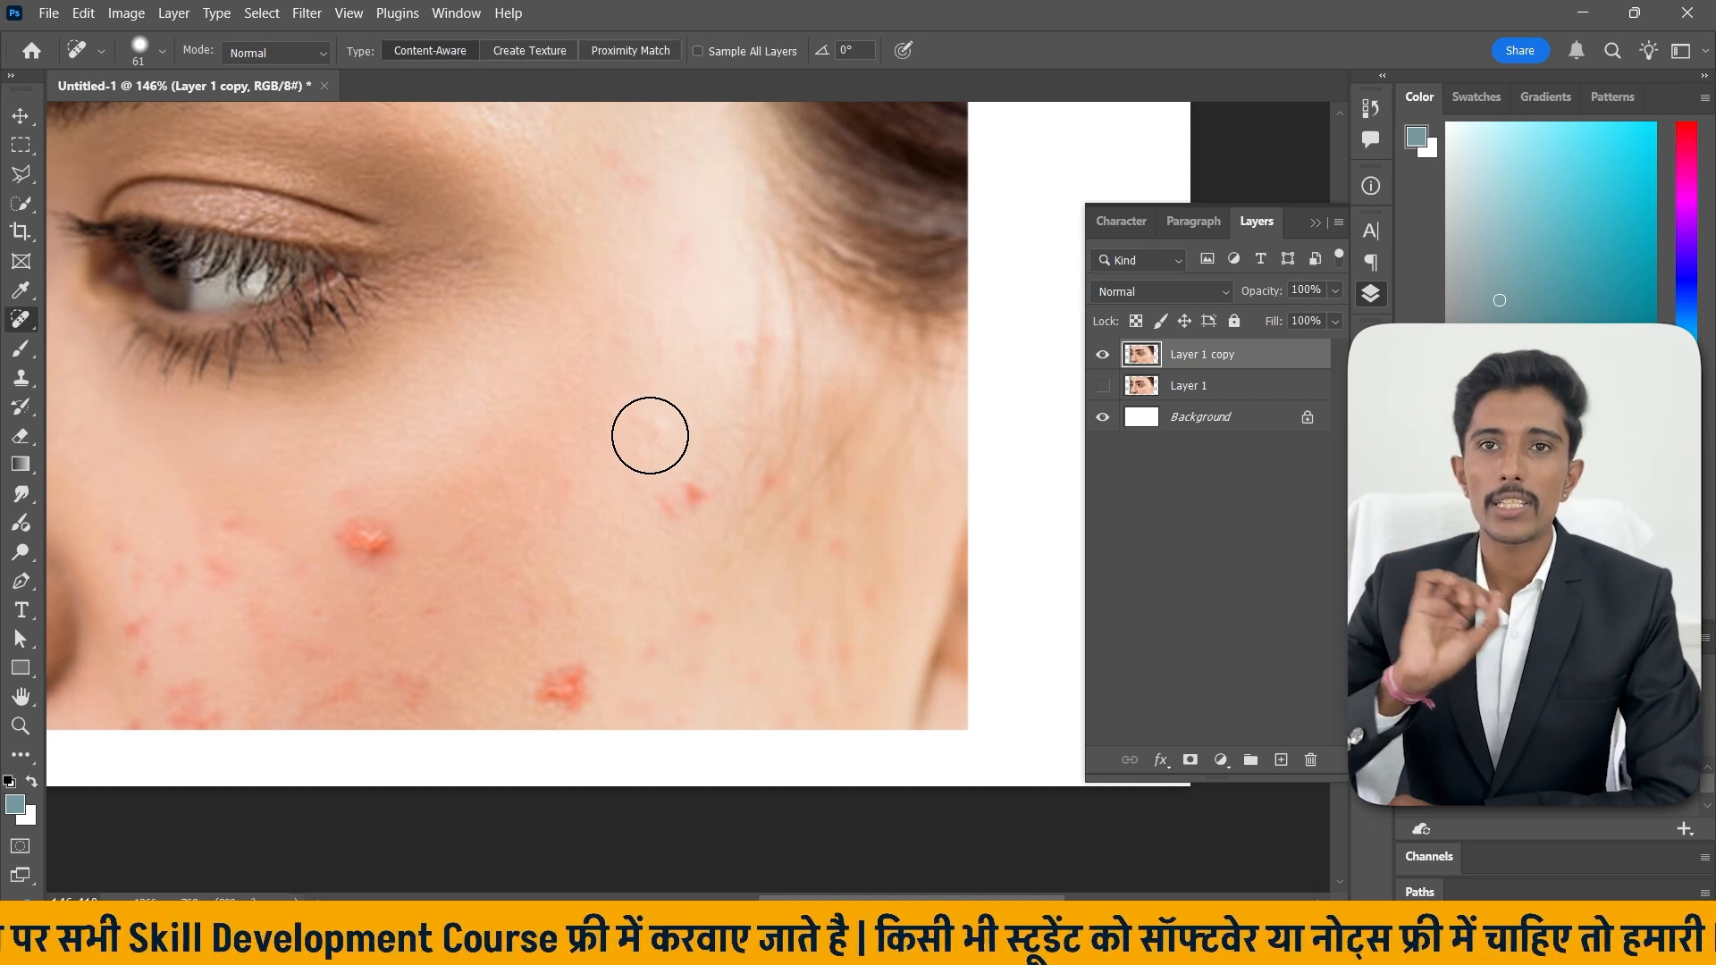
pyautogui.click(685, 494)
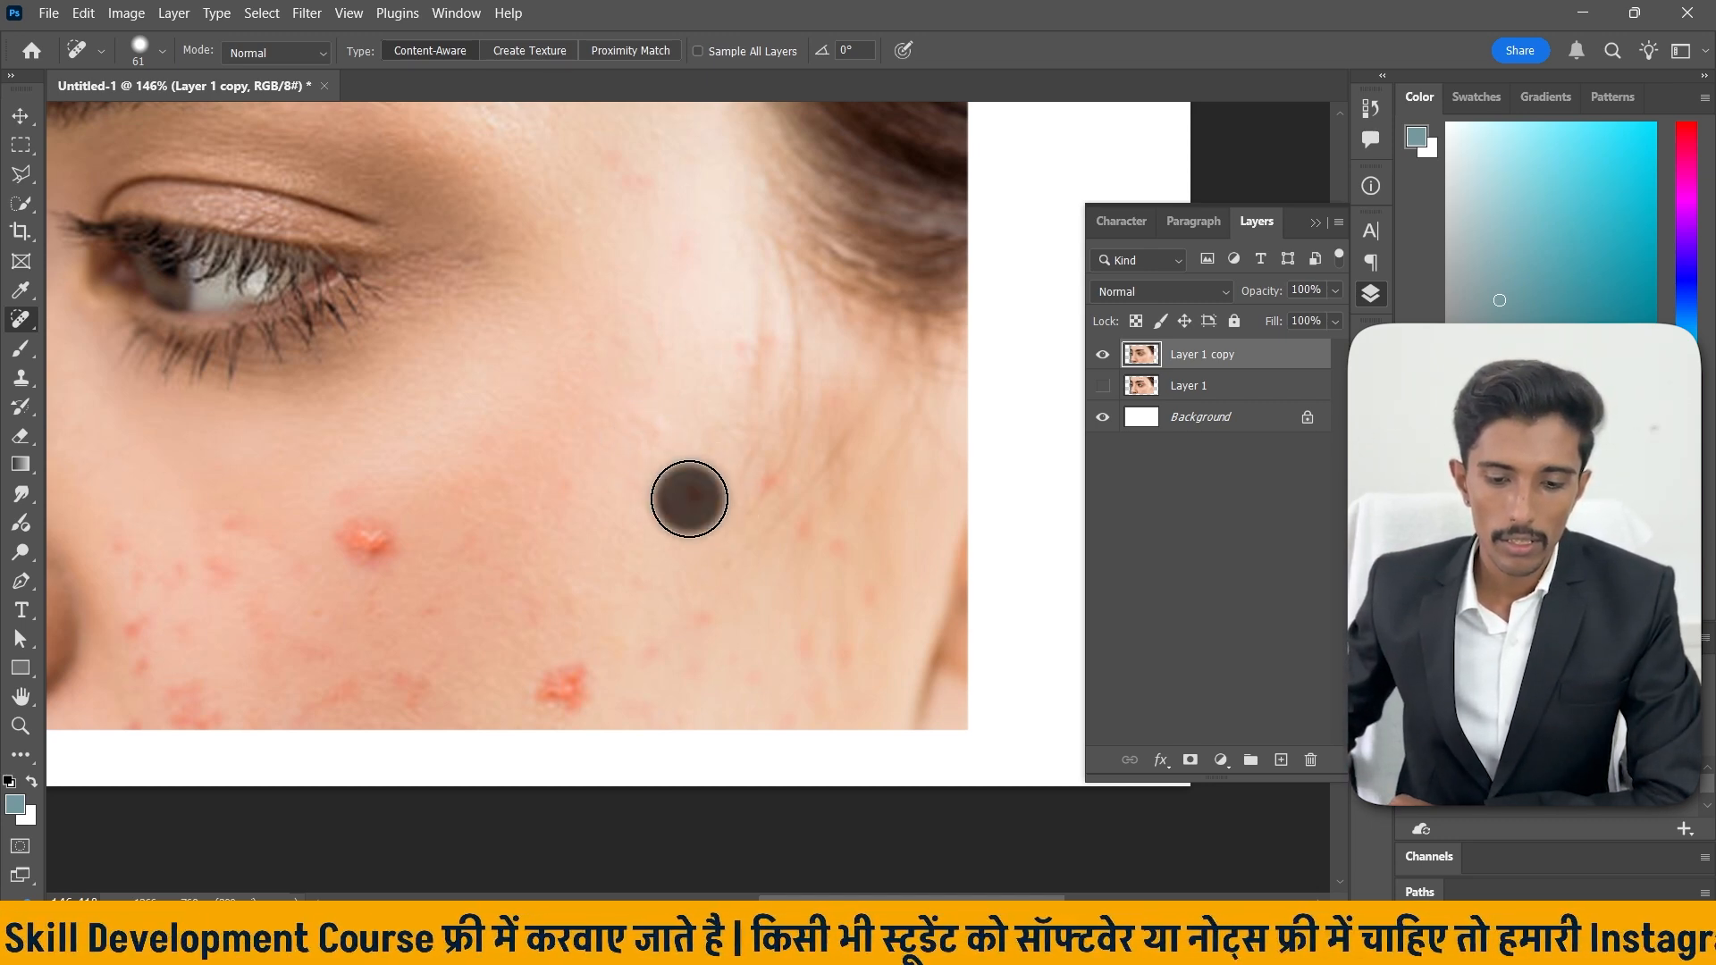
pyautogui.moveTo(372, 543); pyautogui.dragTo(368, 542)
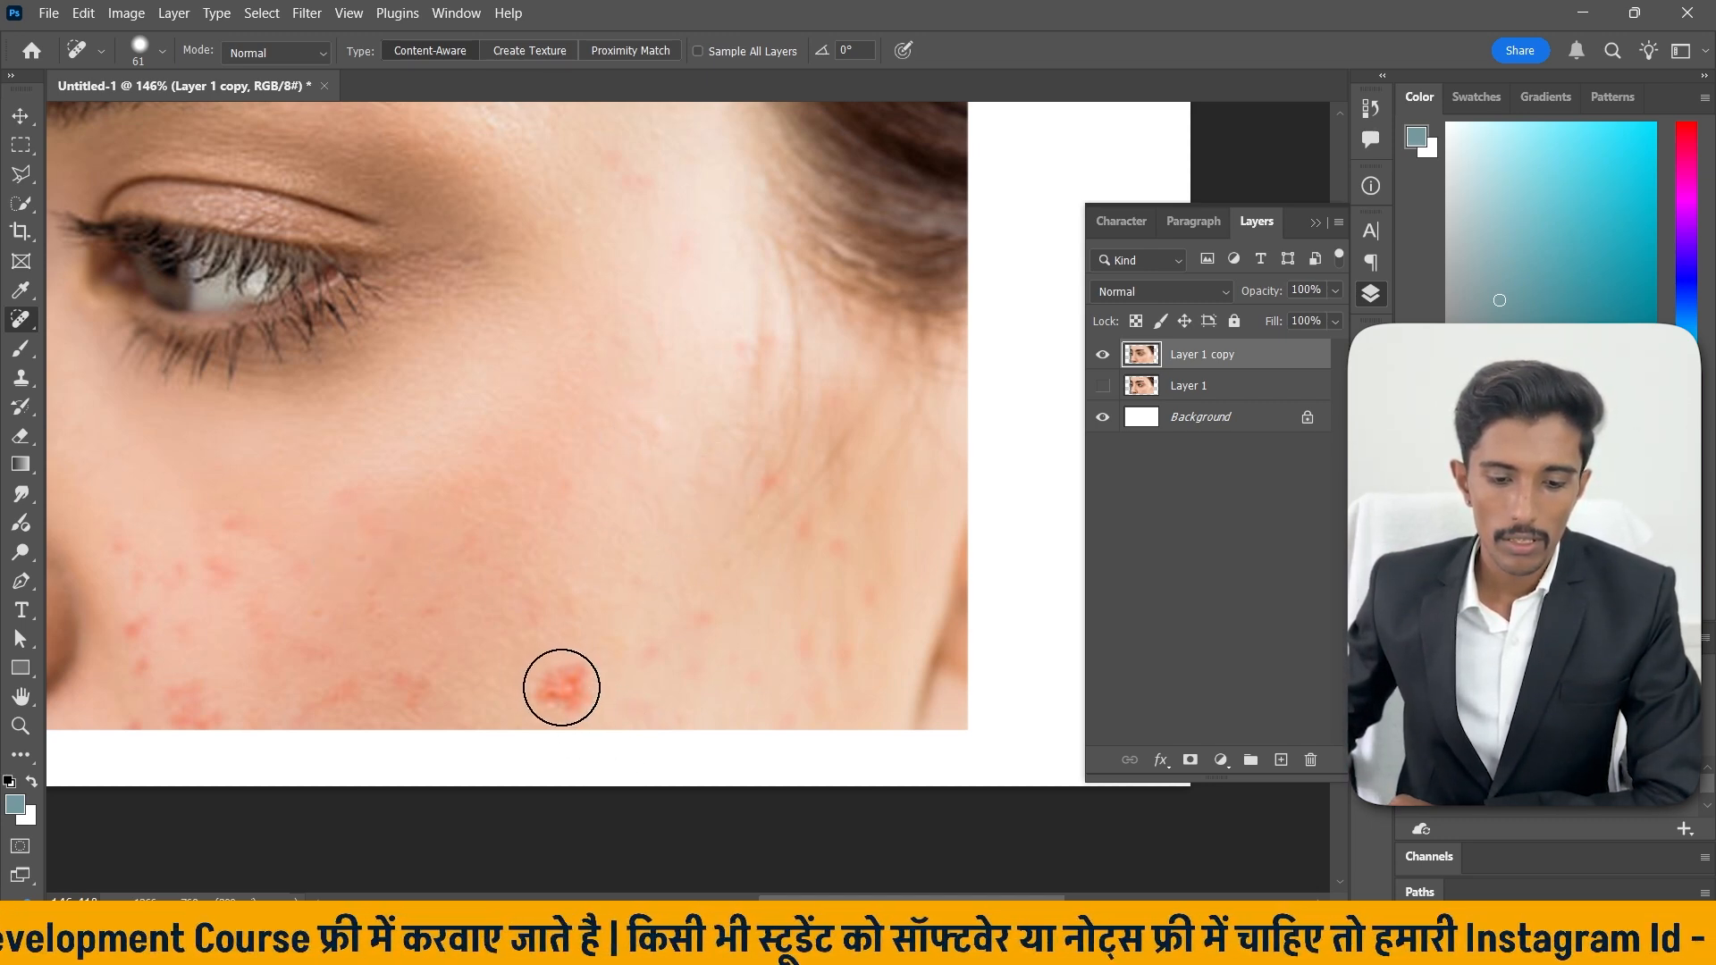
pyautogui.click(562, 687)
# Heal the small red spots on the forehead and down the side of the nose bridge.
pyautogui.scroll(3, 673, 533)
pyautogui.scroll(-5, 735, 548)
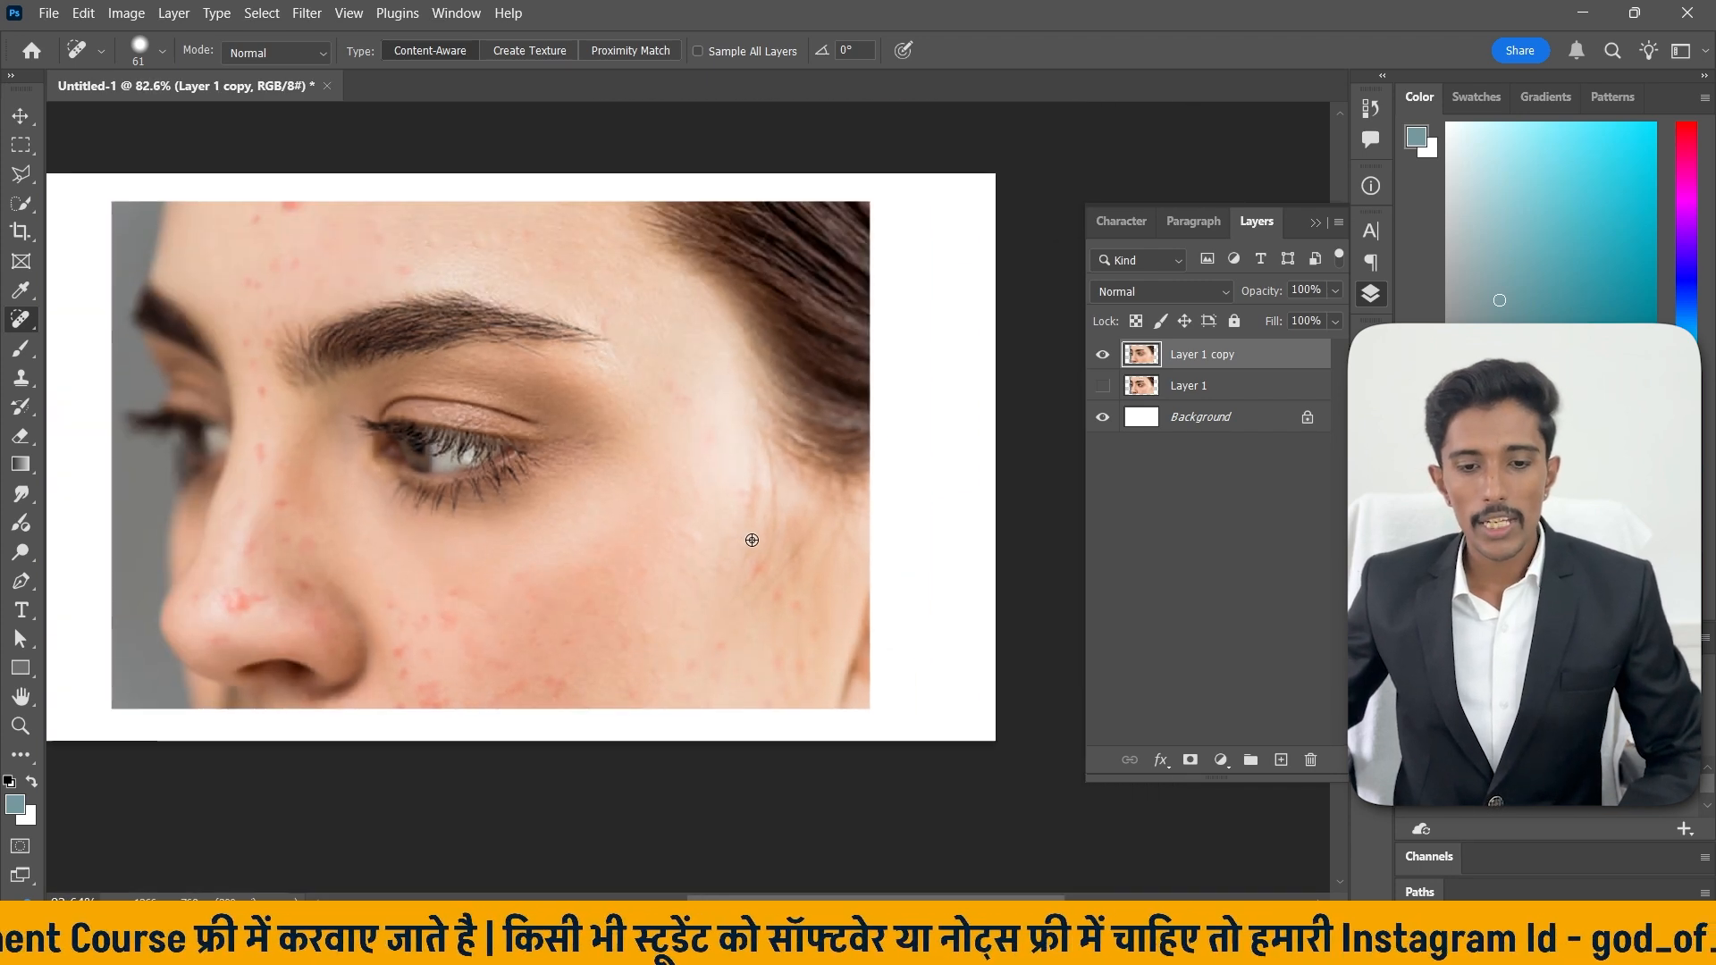
pyautogui.scroll(4, 674, 299)
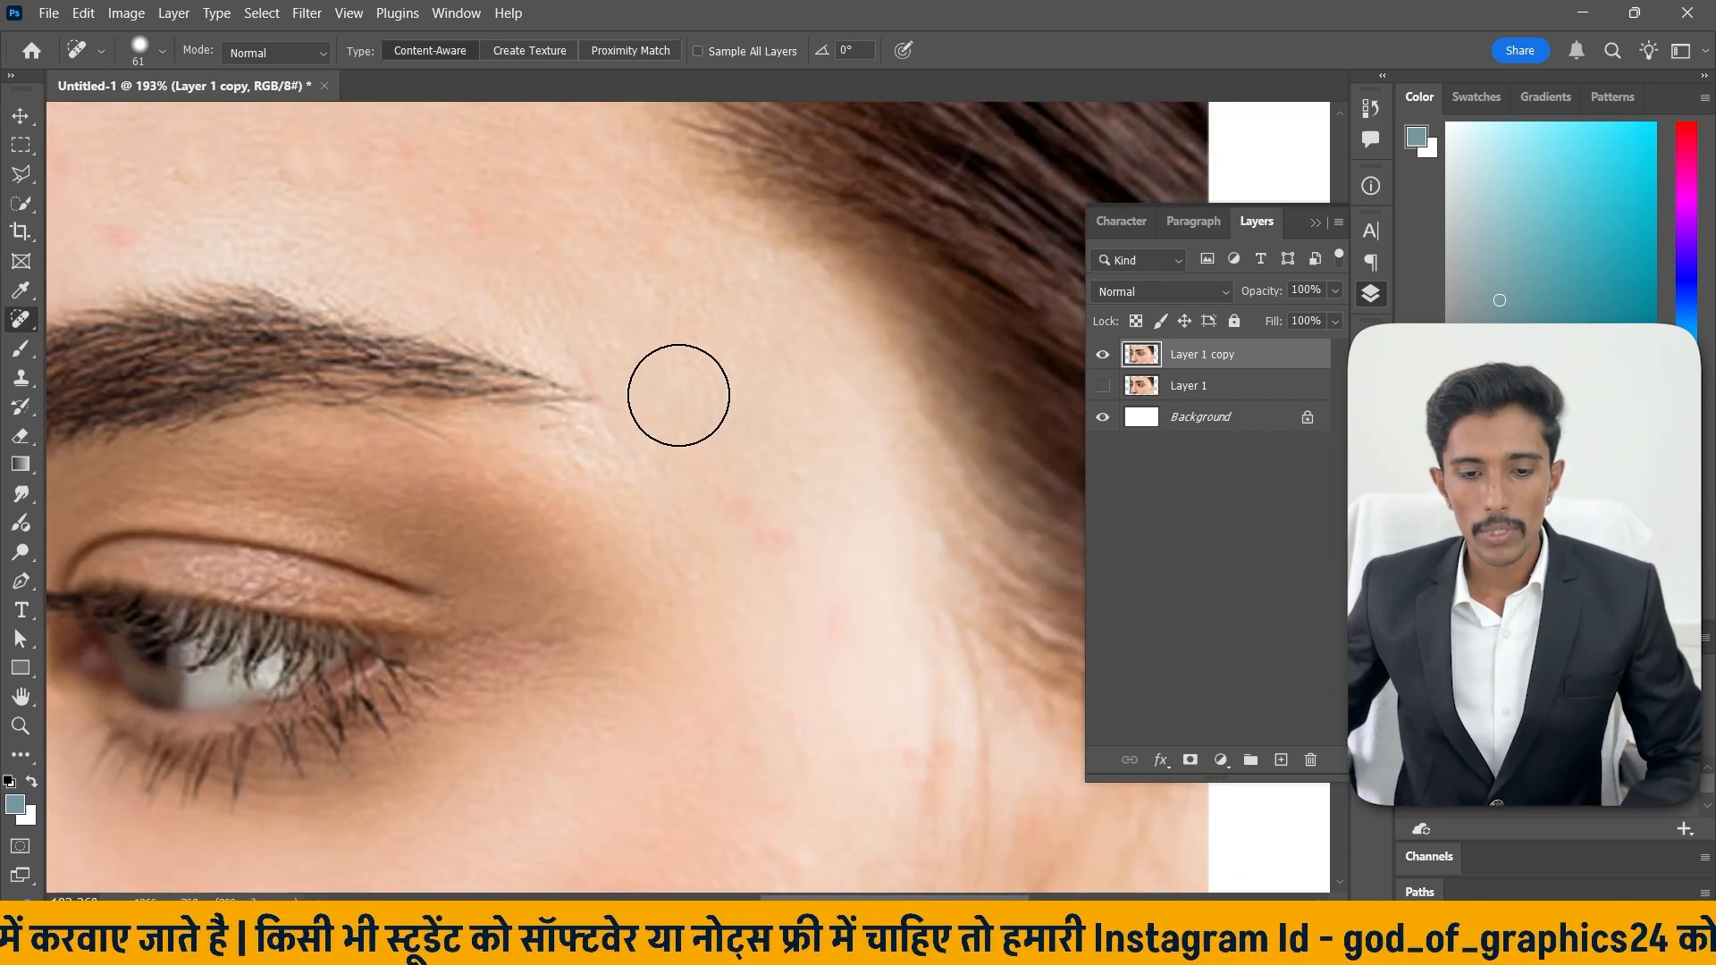
pyautogui.scroll(-2, 803, 461)
pyautogui.scroll(-3, 803, 460)
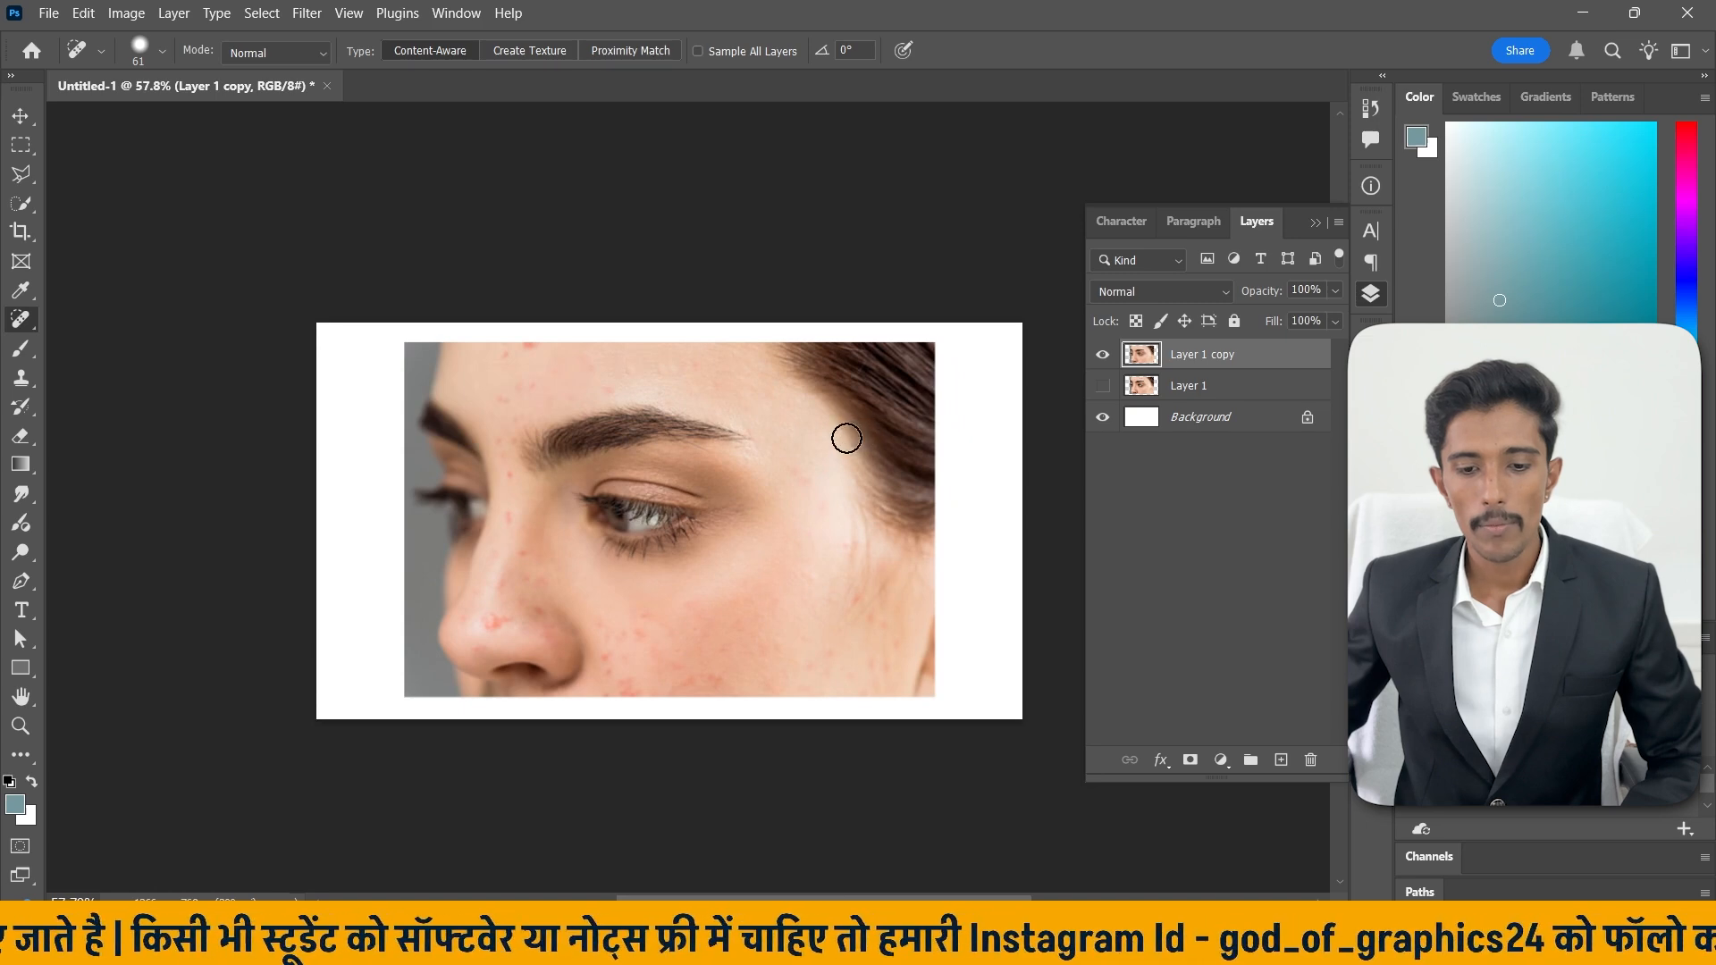
pyautogui.scroll(3, 537, 433)
pyautogui.scroll(2, 544, 433)
pyautogui.click(536, 323)
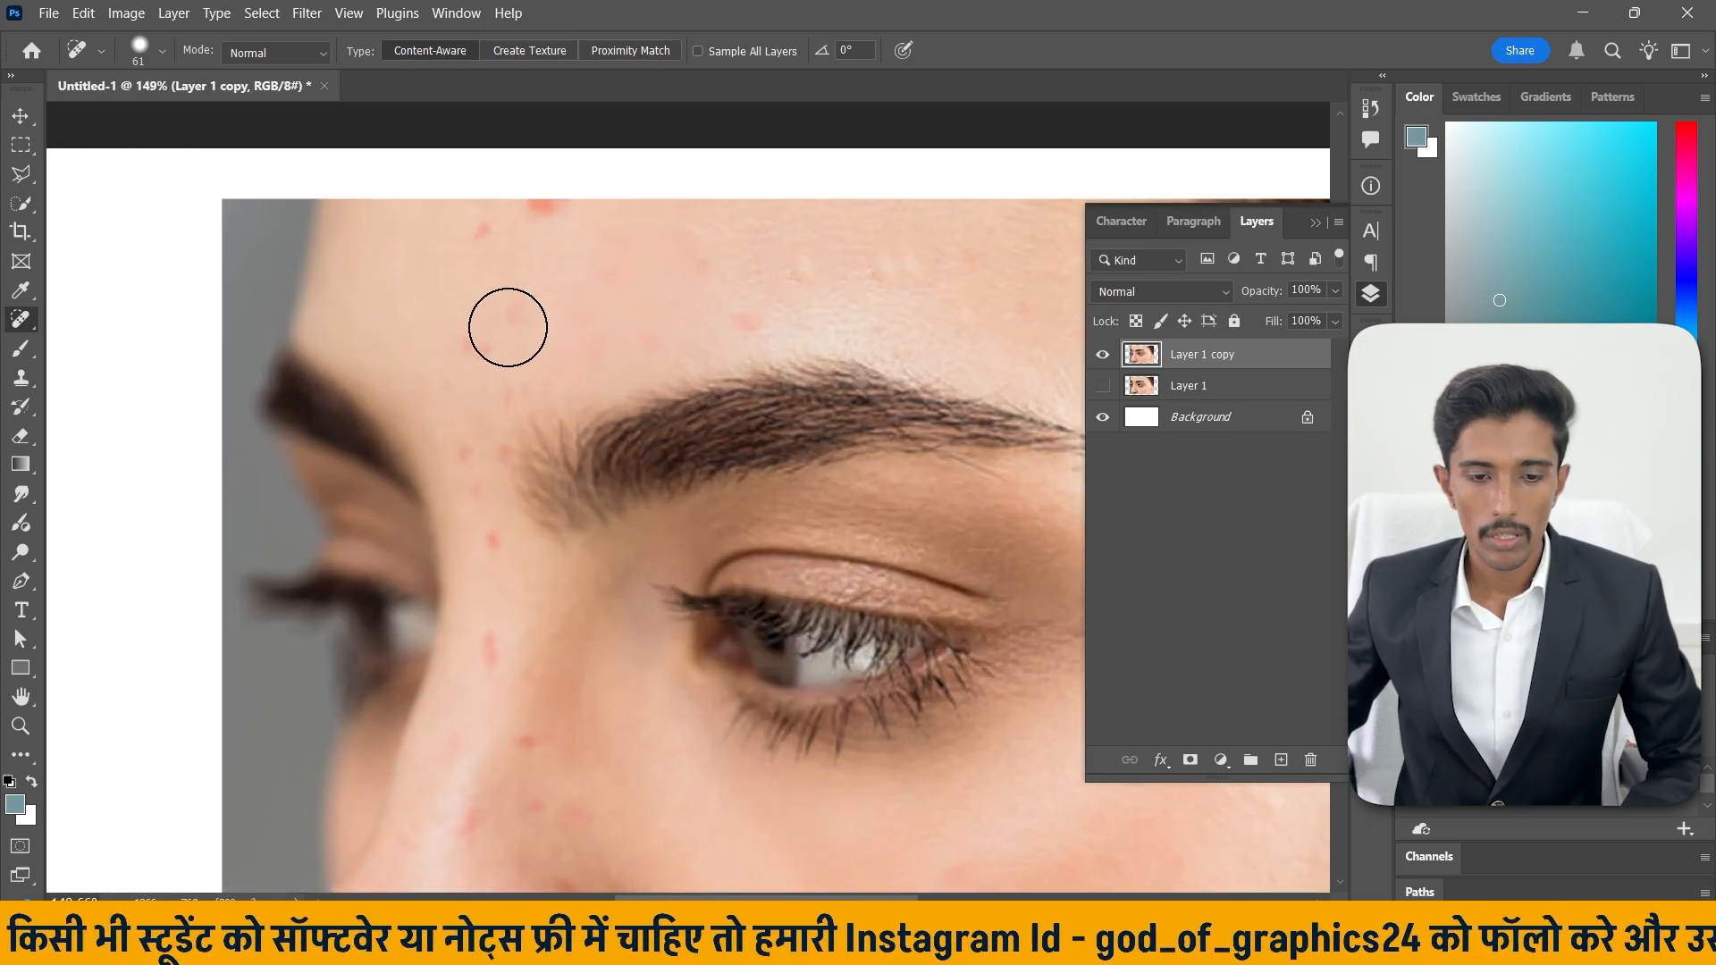
pyautogui.click(479, 356)
pyautogui.click(497, 394)
pyautogui.click(479, 453)
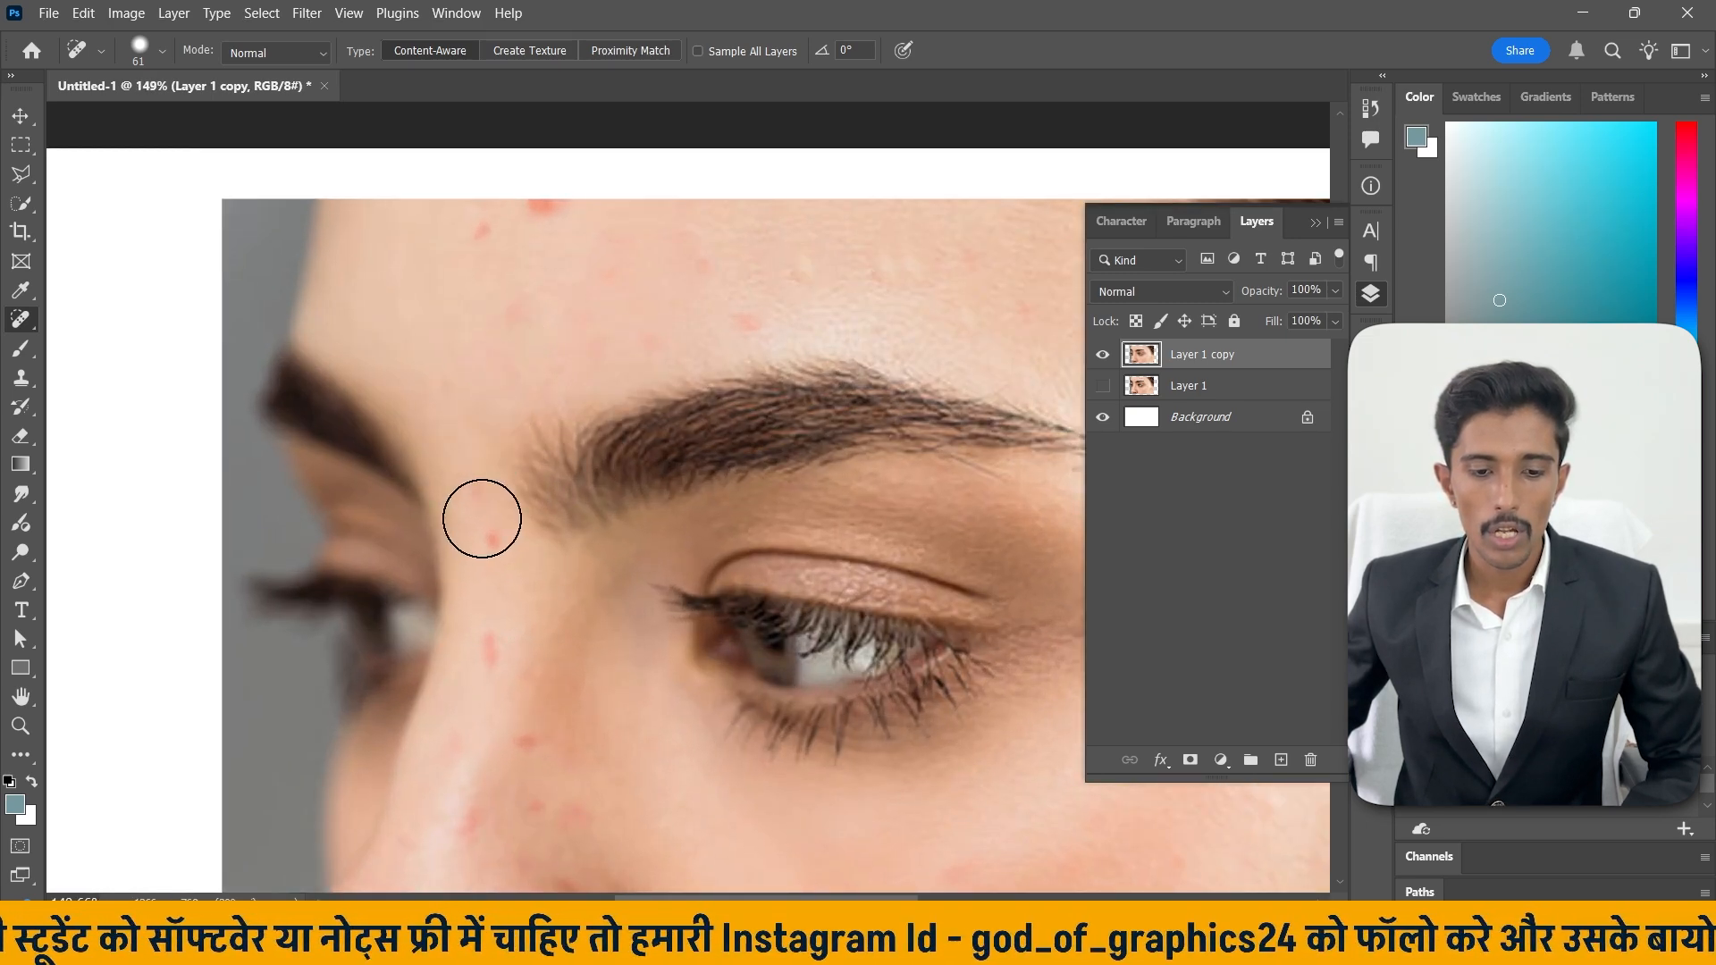
pyautogui.click(479, 491)
pyautogui.click(484, 650)
pyautogui.scroll(-3, 578, 602)
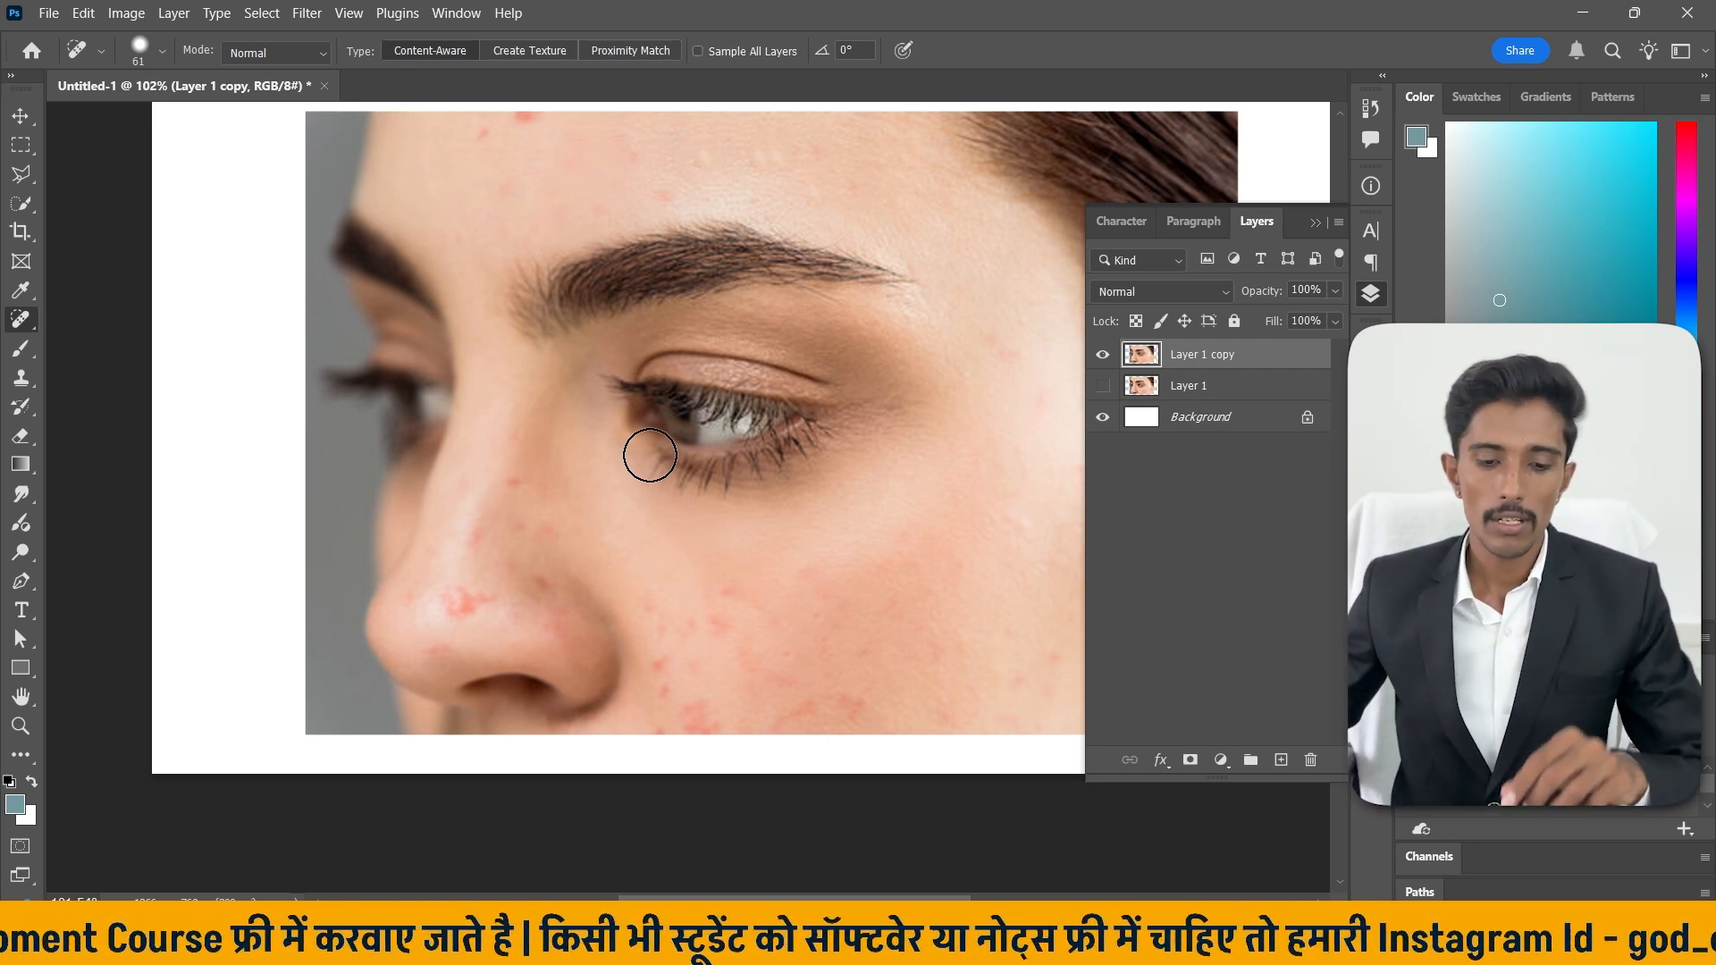
pyautogui.scroll(-2, 594, 674)
pyautogui.scroll(3, 448, 494)
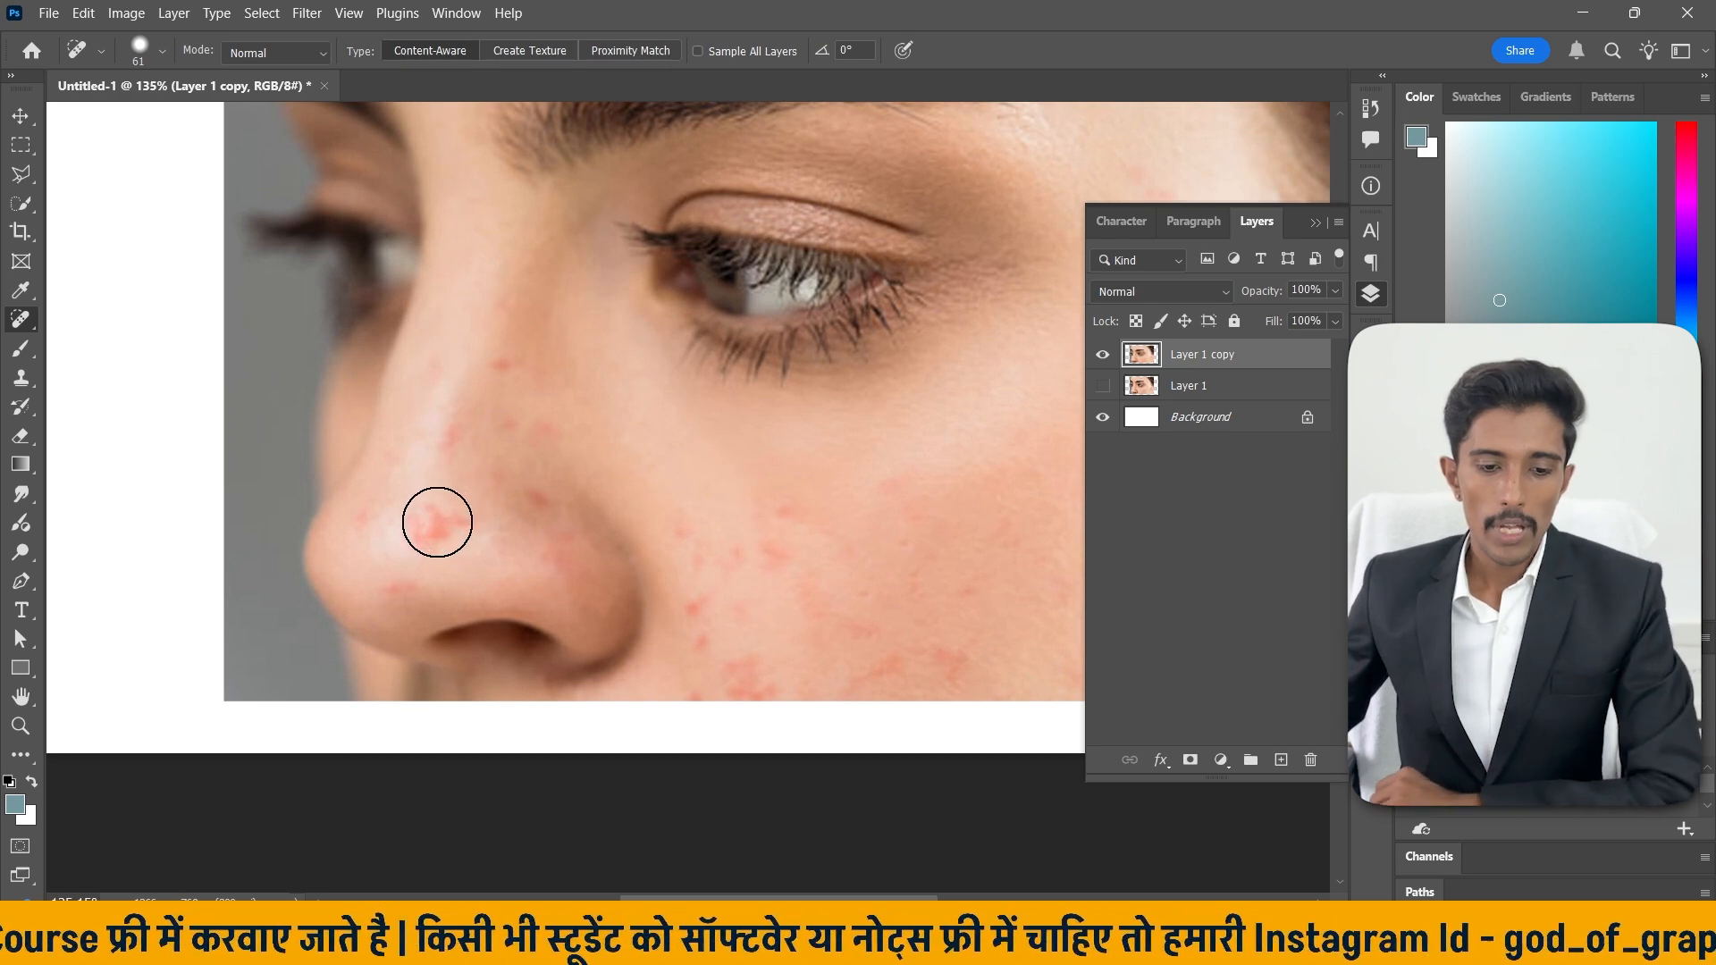
# Heal a remaining red spot beside the nose bridge with a single Spot Healing click.
pyautogui.click(525, 364)
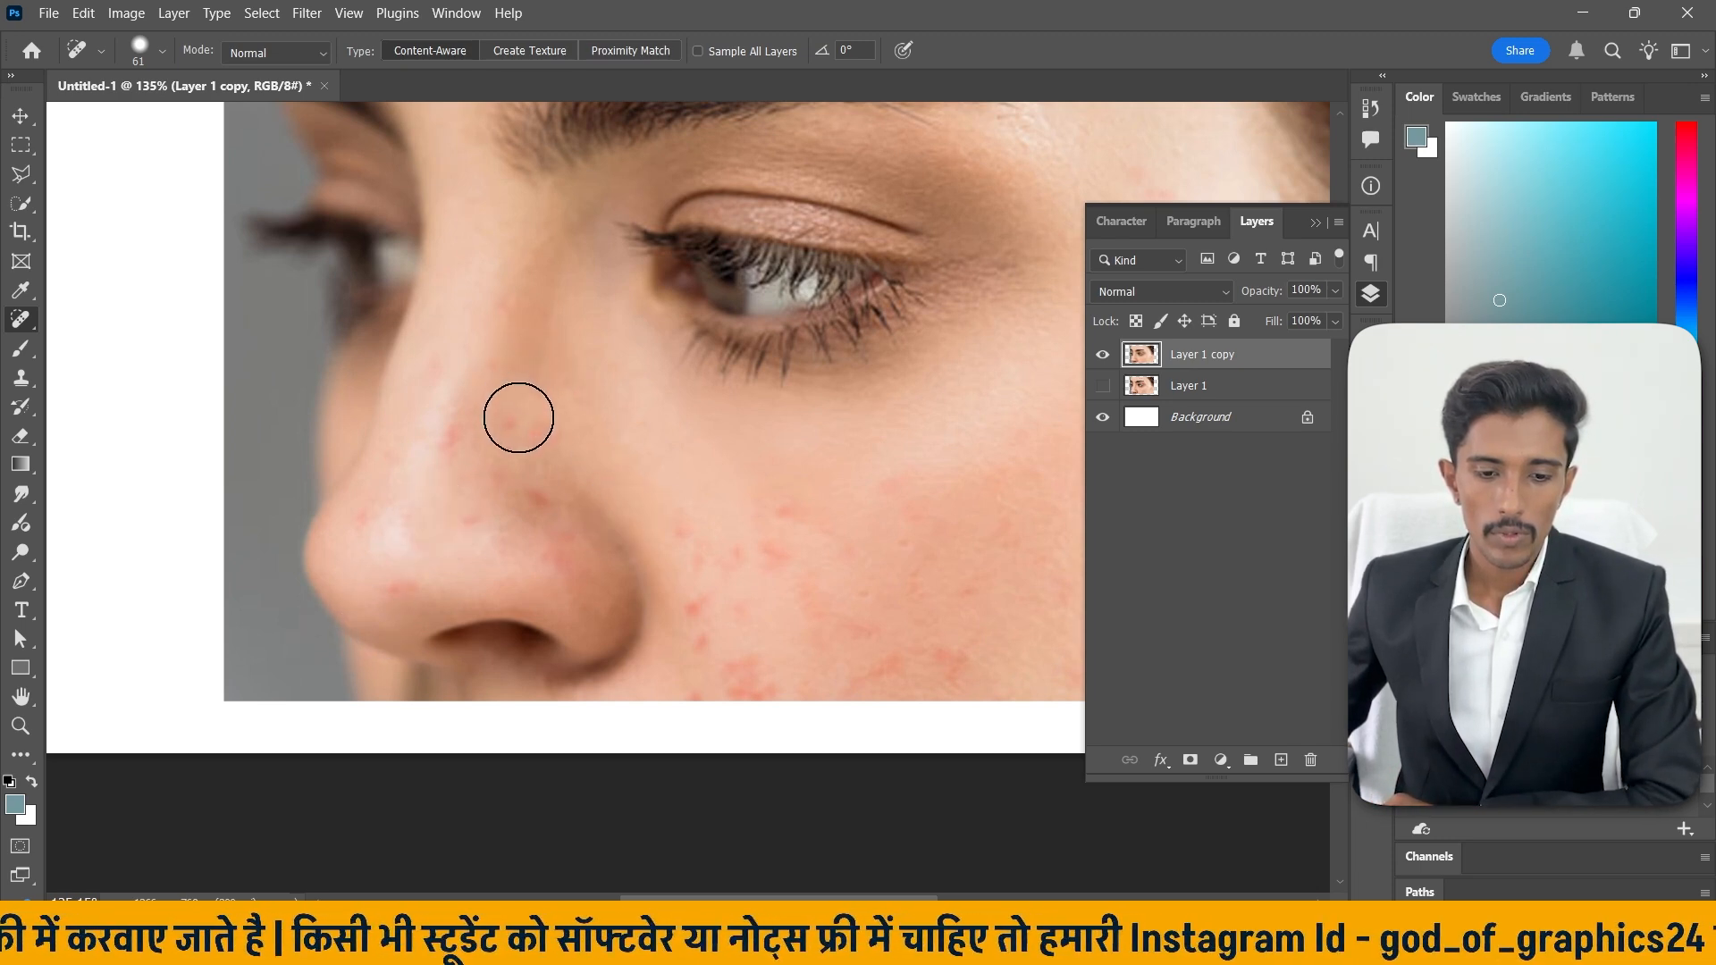
pyautogui.scroll(-3, 586, 494)
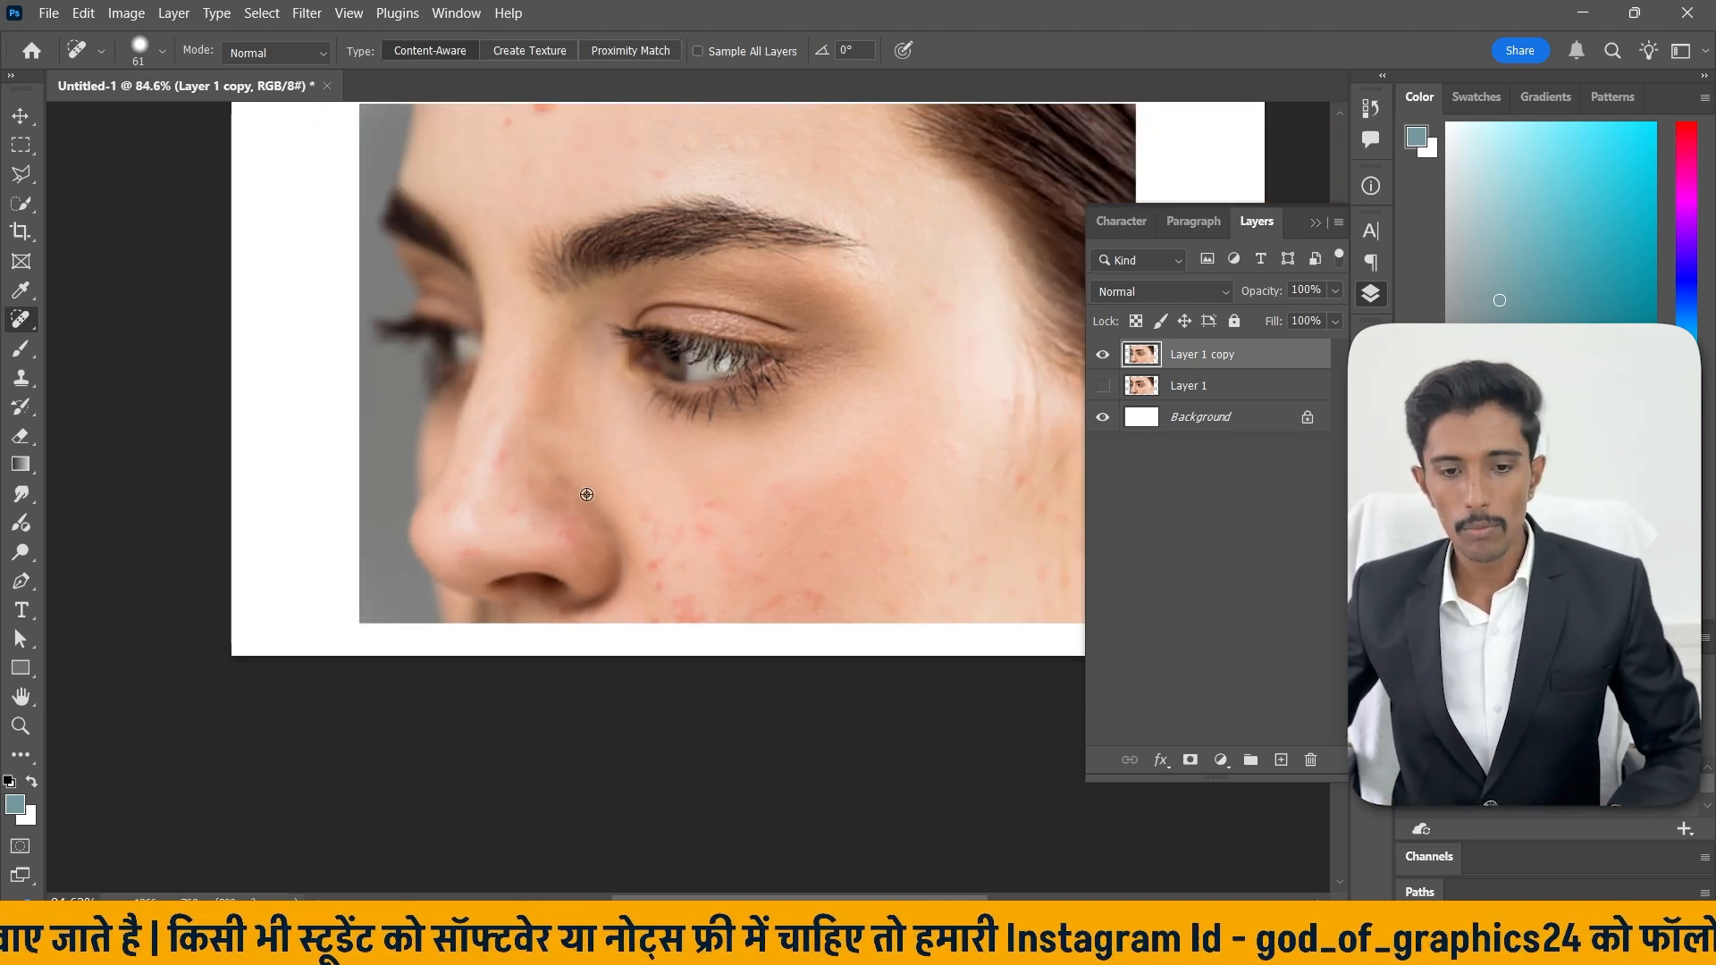
pyautogui.scroll(-3, 586, 495)
pyautogui.scroll(3, 691, 331)
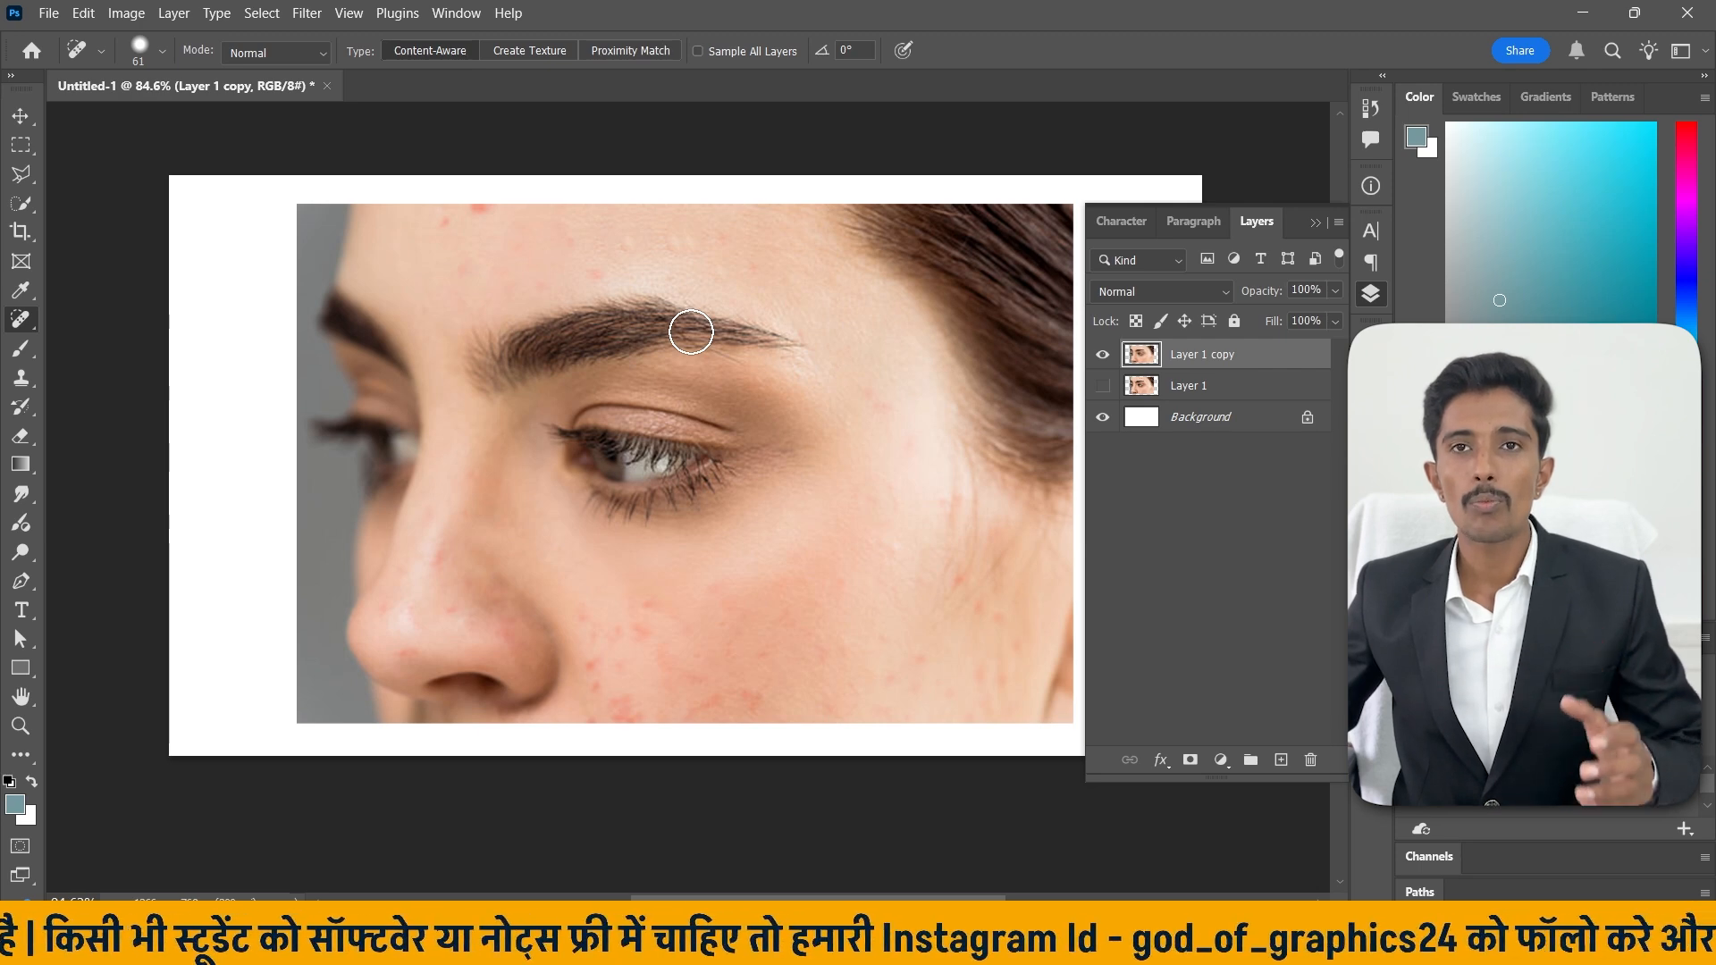
# Show the original layer and toggle the retouched copy on and off to compare before and after.
pyautogui.click(1103, 385)
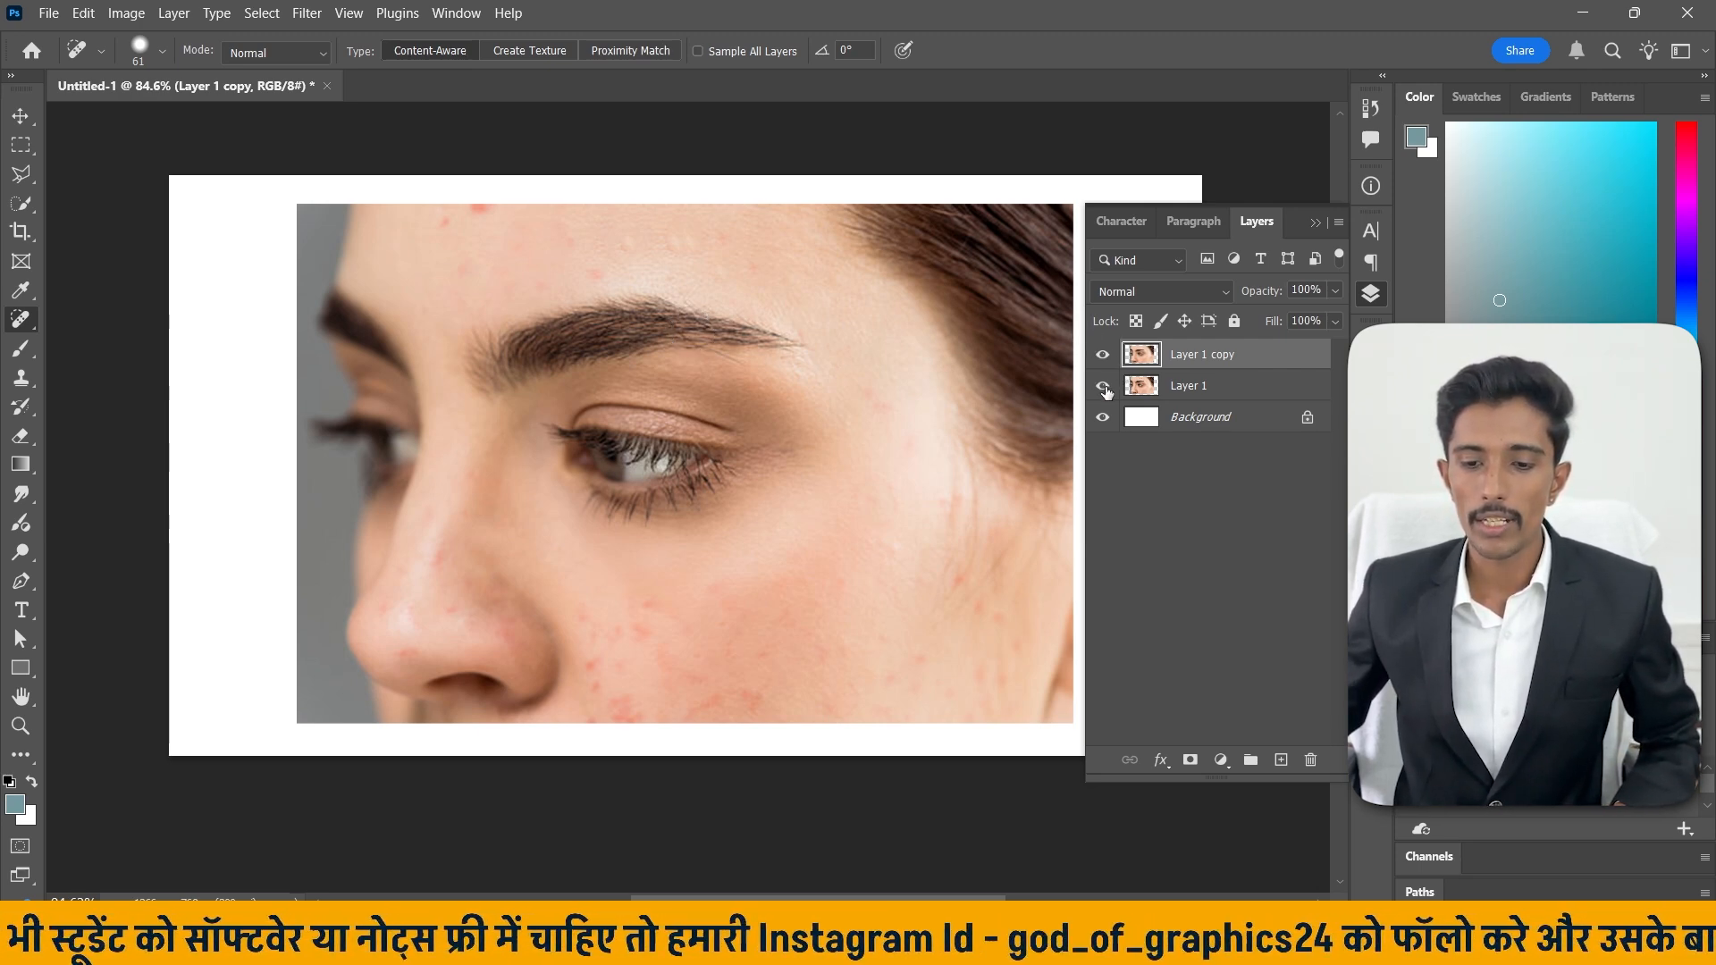
pyautogui.click(1103, 355)
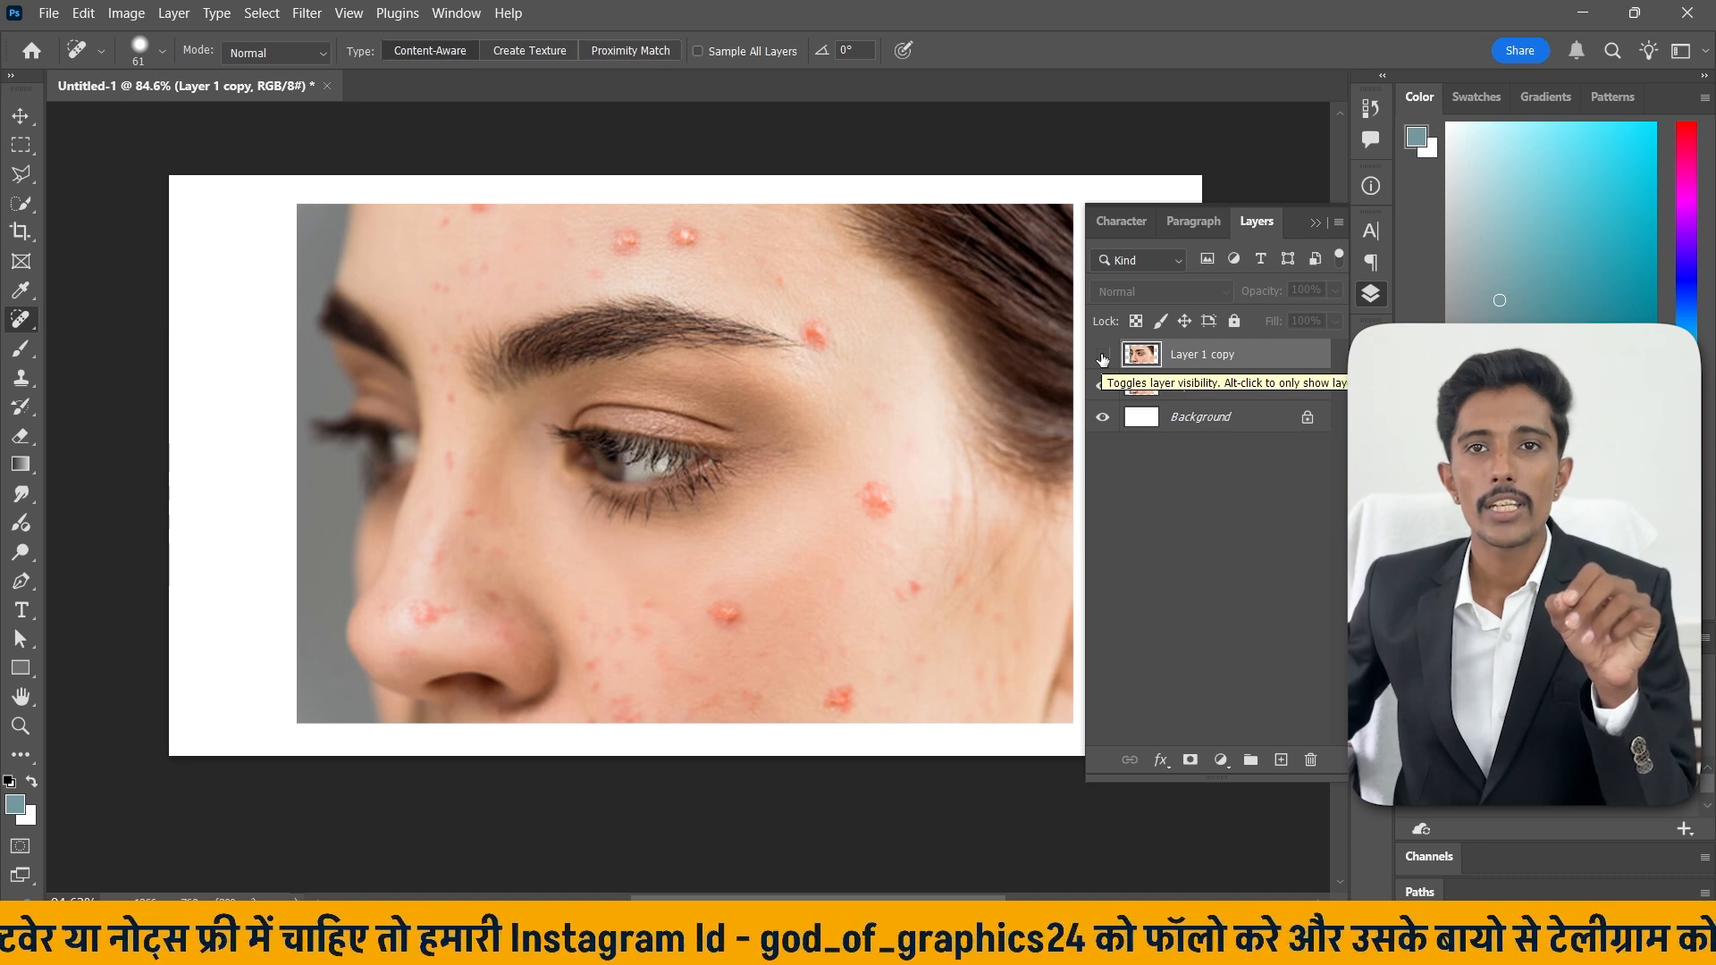
pyautogui.click(1103, 355)
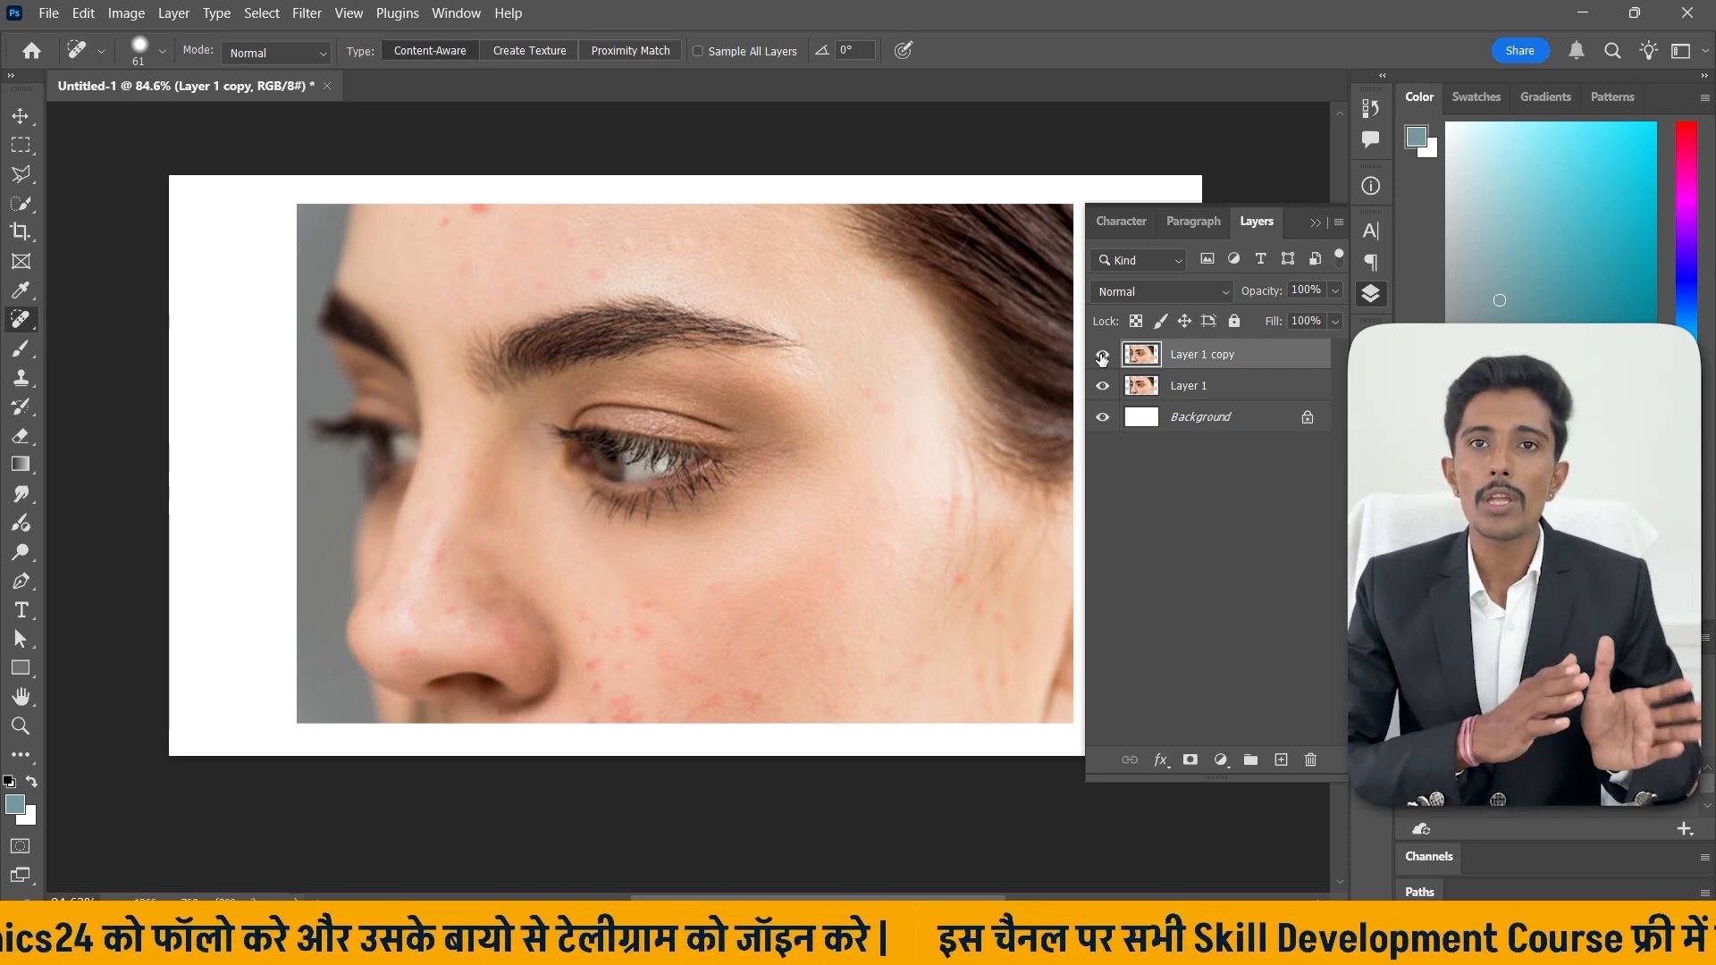
pyautogui.click(1103, 357)
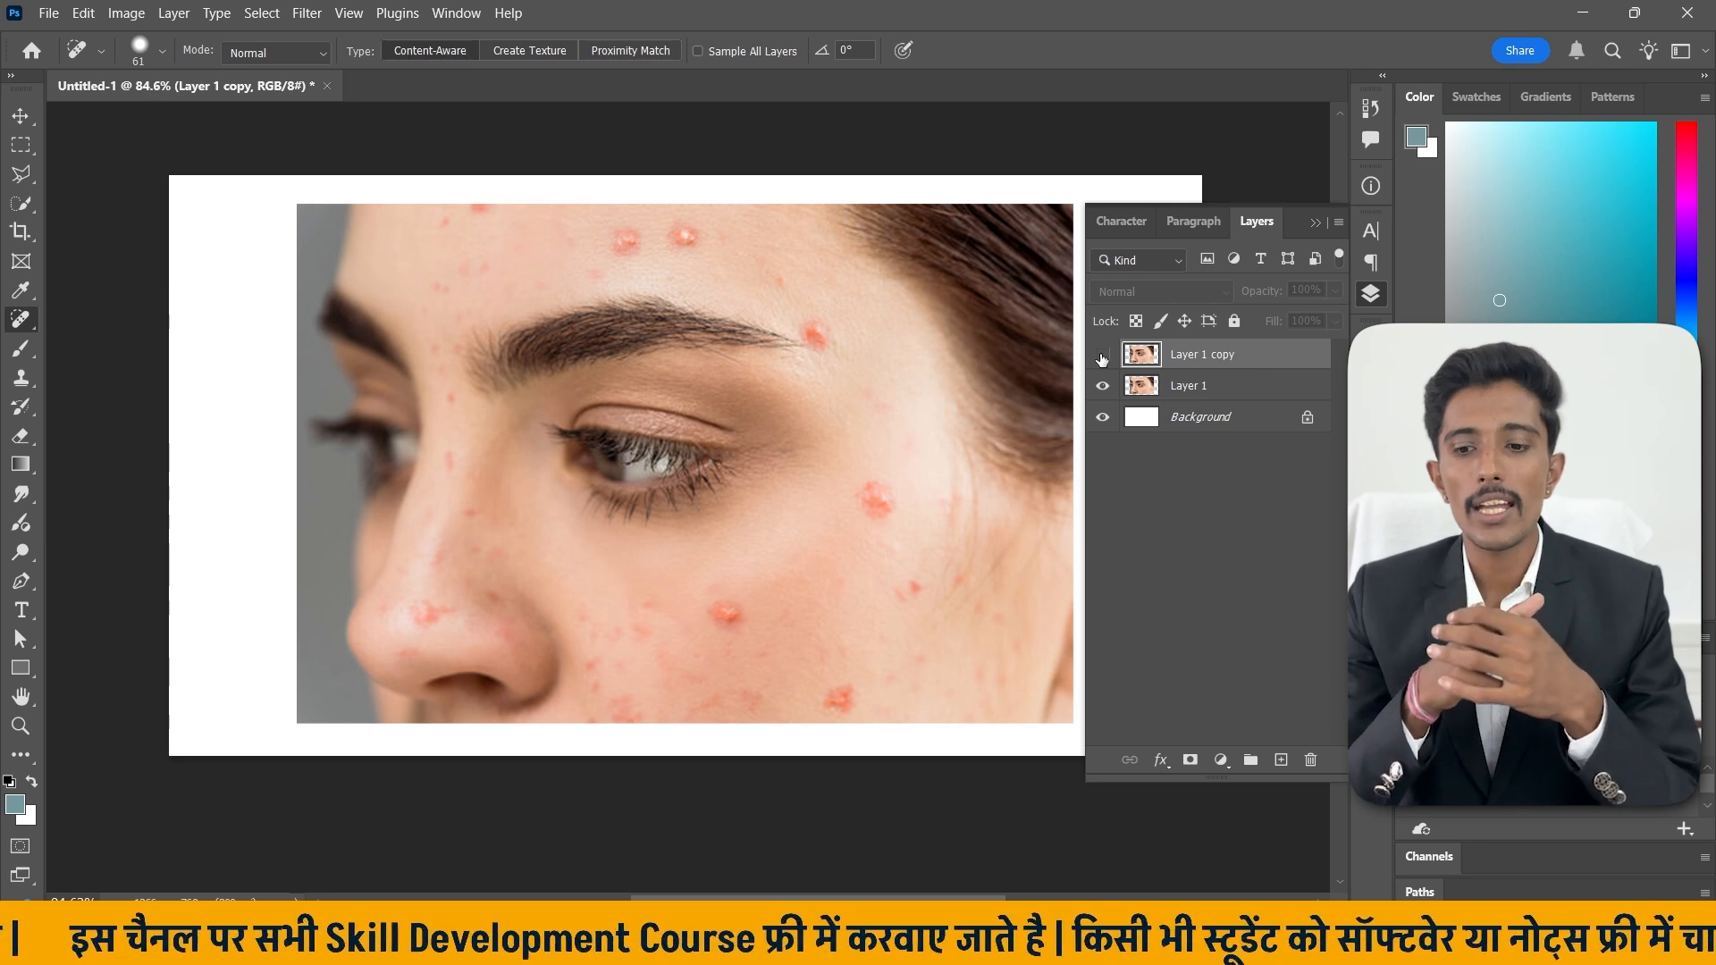
pyautogui.click(1102, 355)
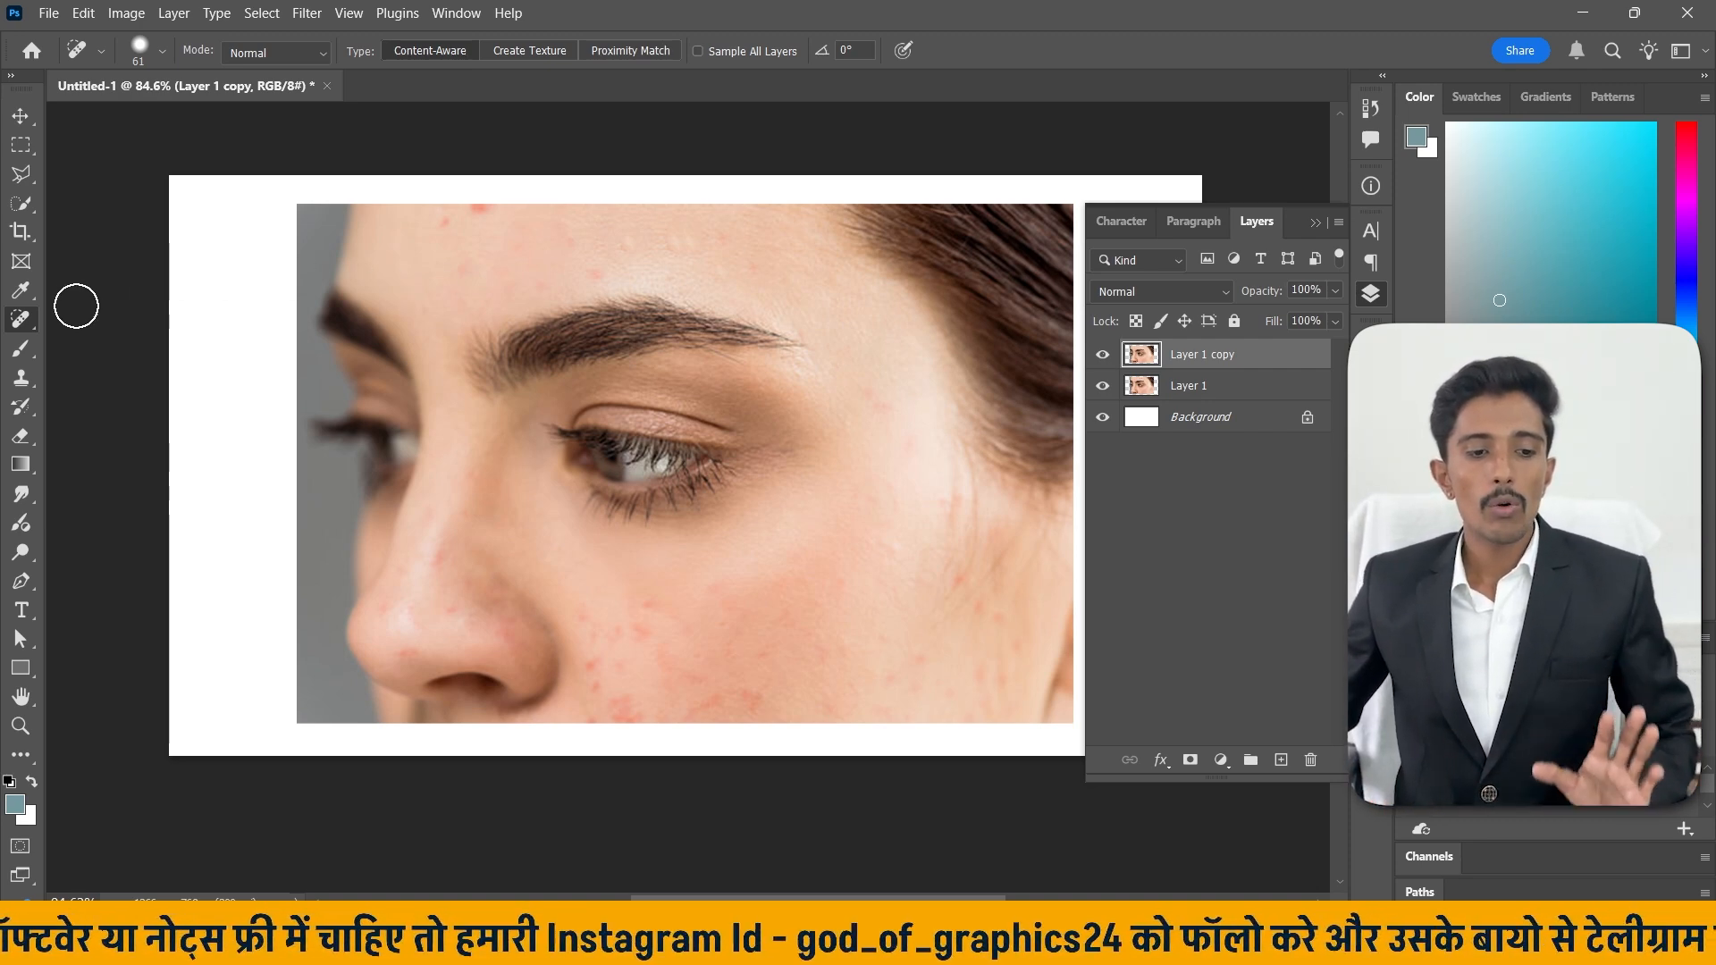
# Switch from the Spot Healing Brush to the Remove Tool.
pyautogui.rightClick(21, 319)
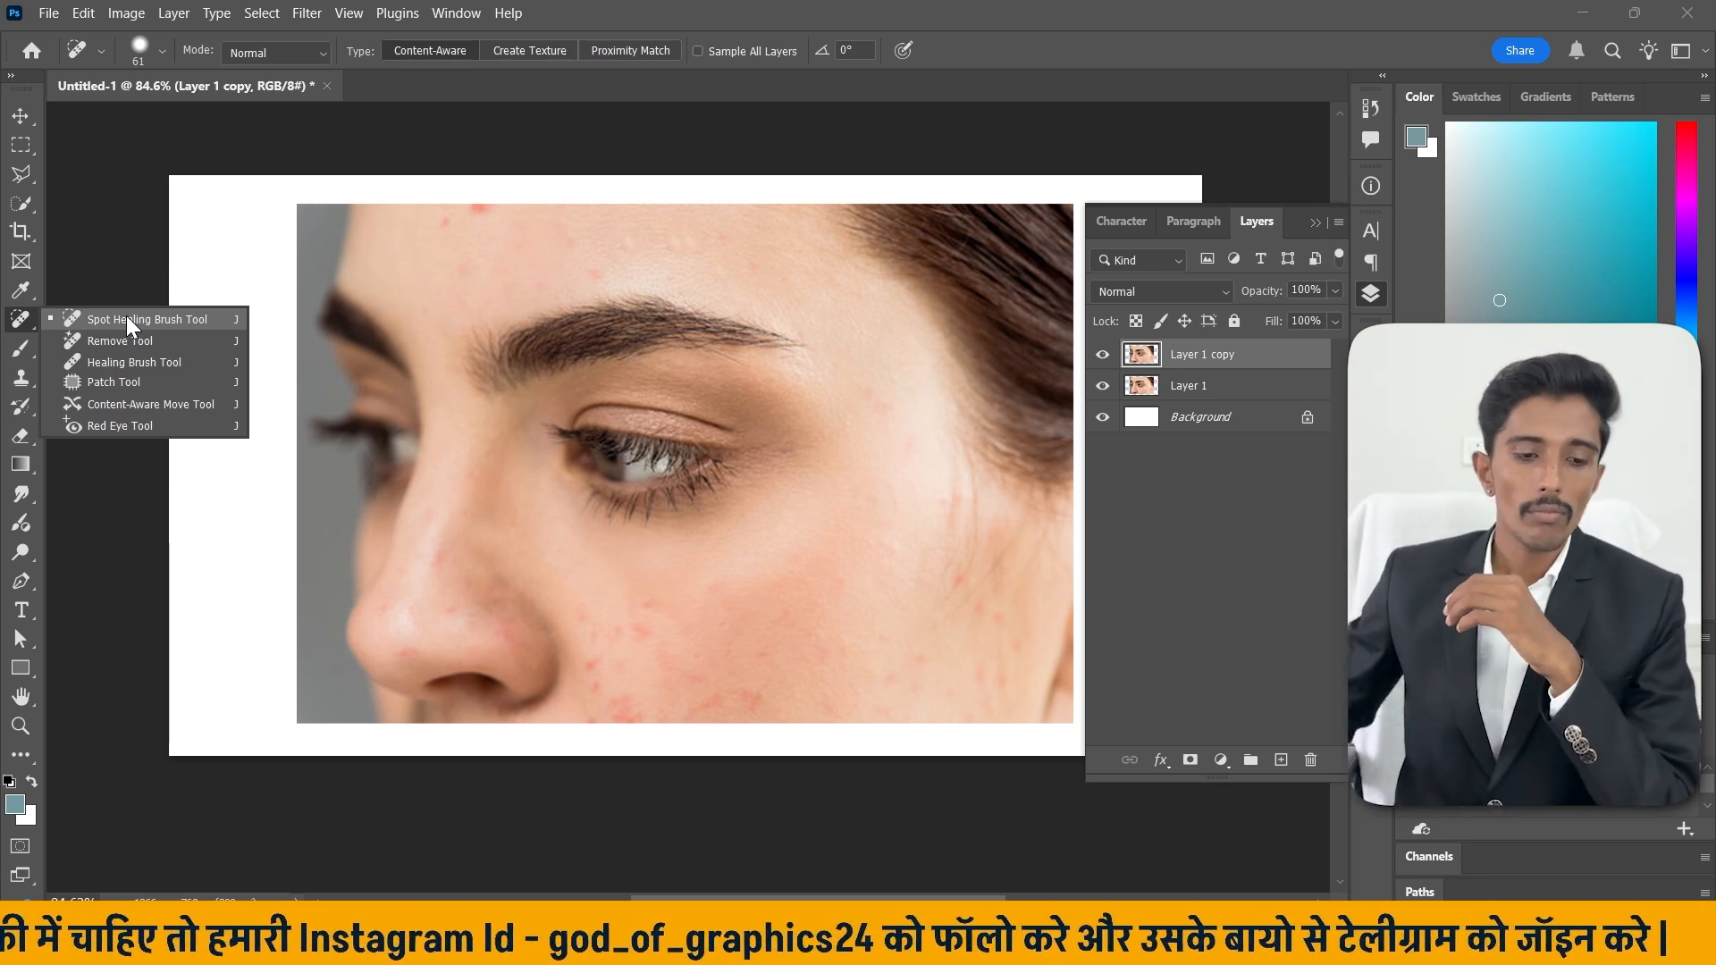
pyautogui.click(134, 339)
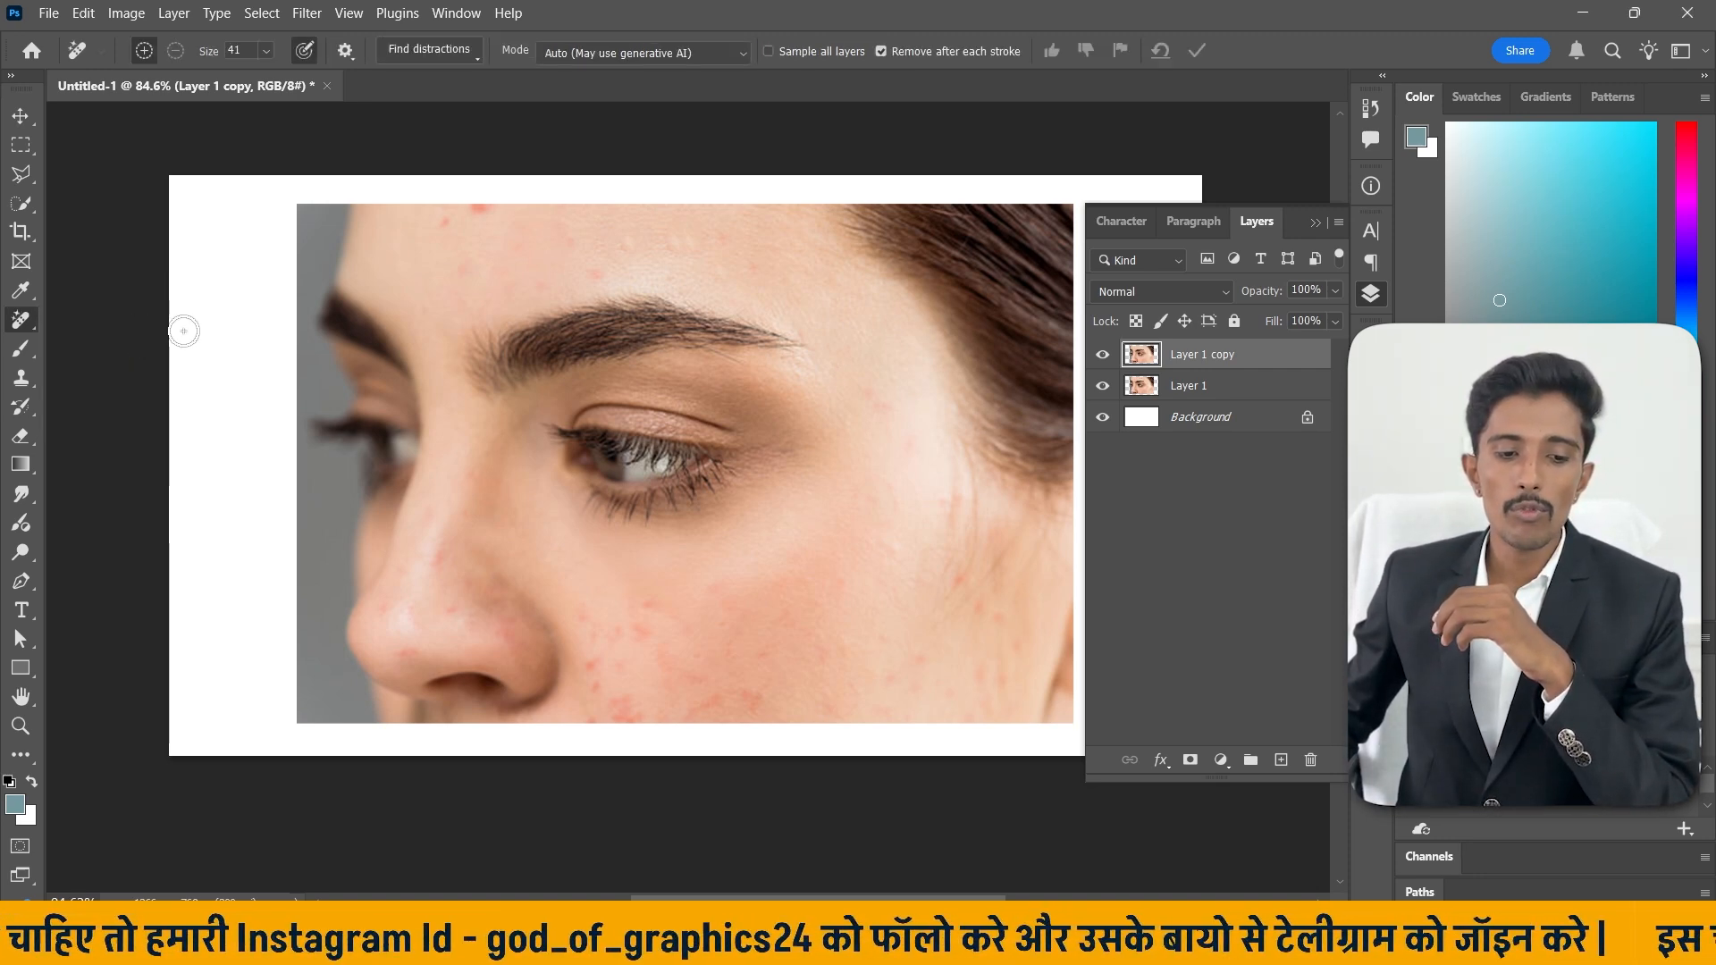
# Hide the retouched copy, select Layer 1 and duplicate it into a fresh working layer.
pyautogui.click(1102, 355)
pyautogui.click(1213, 382)
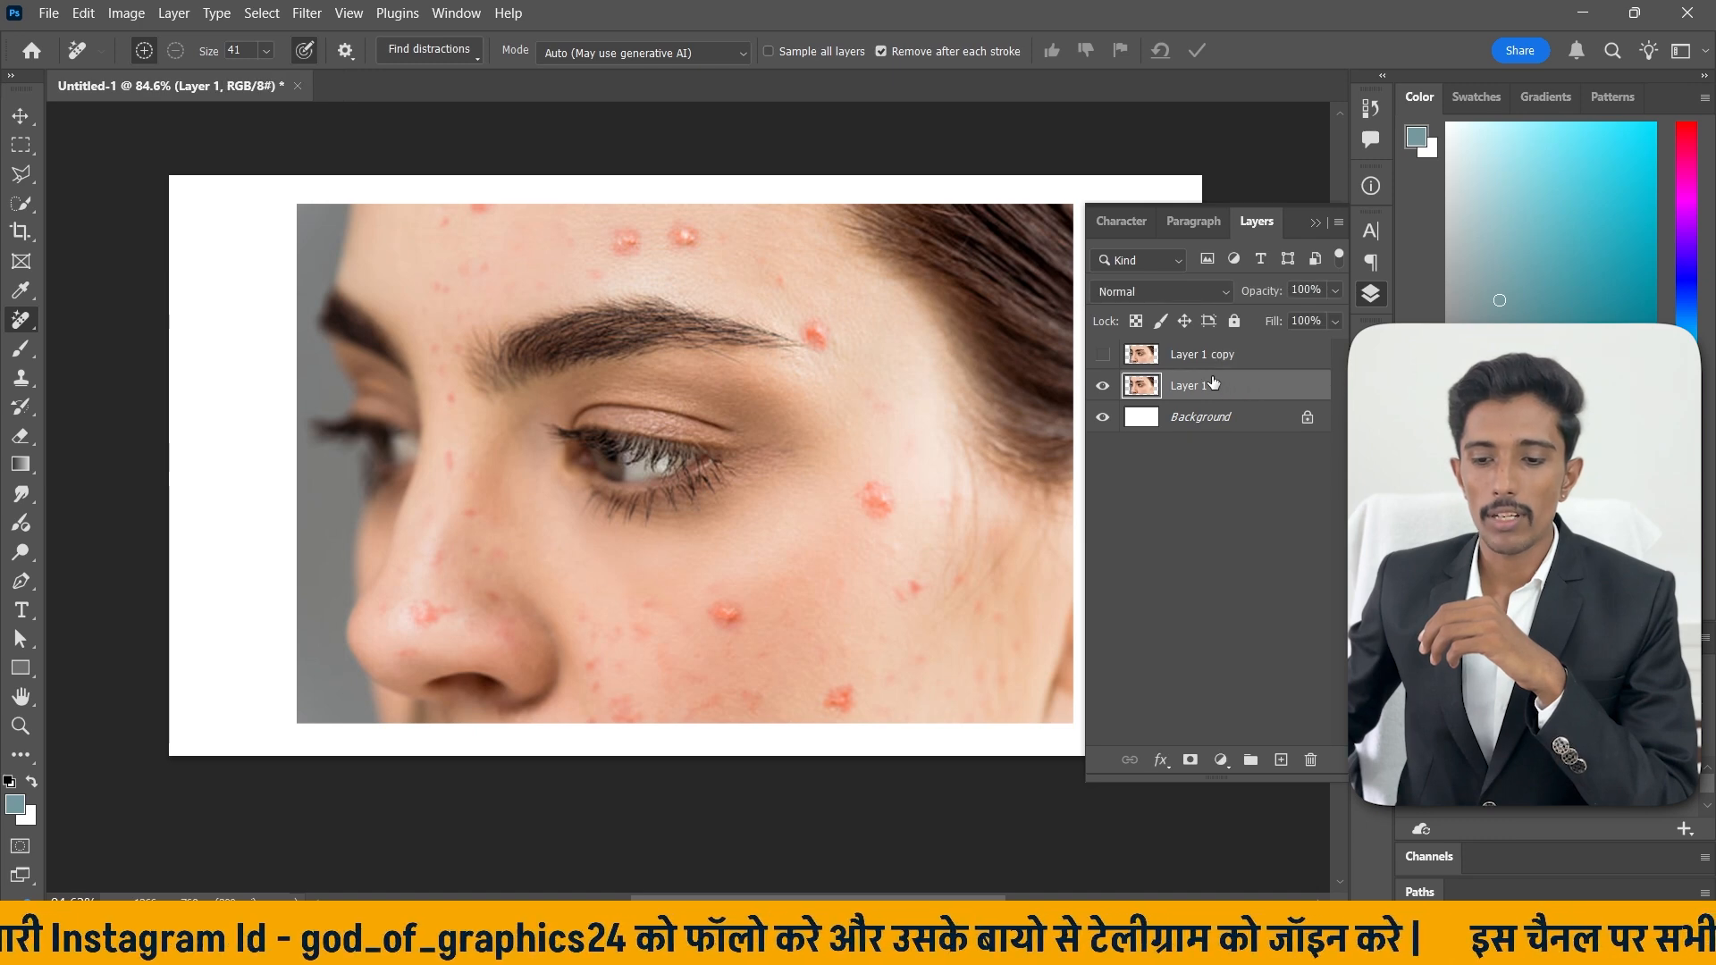
pyautogui.hotkey('ctrl', 'j')
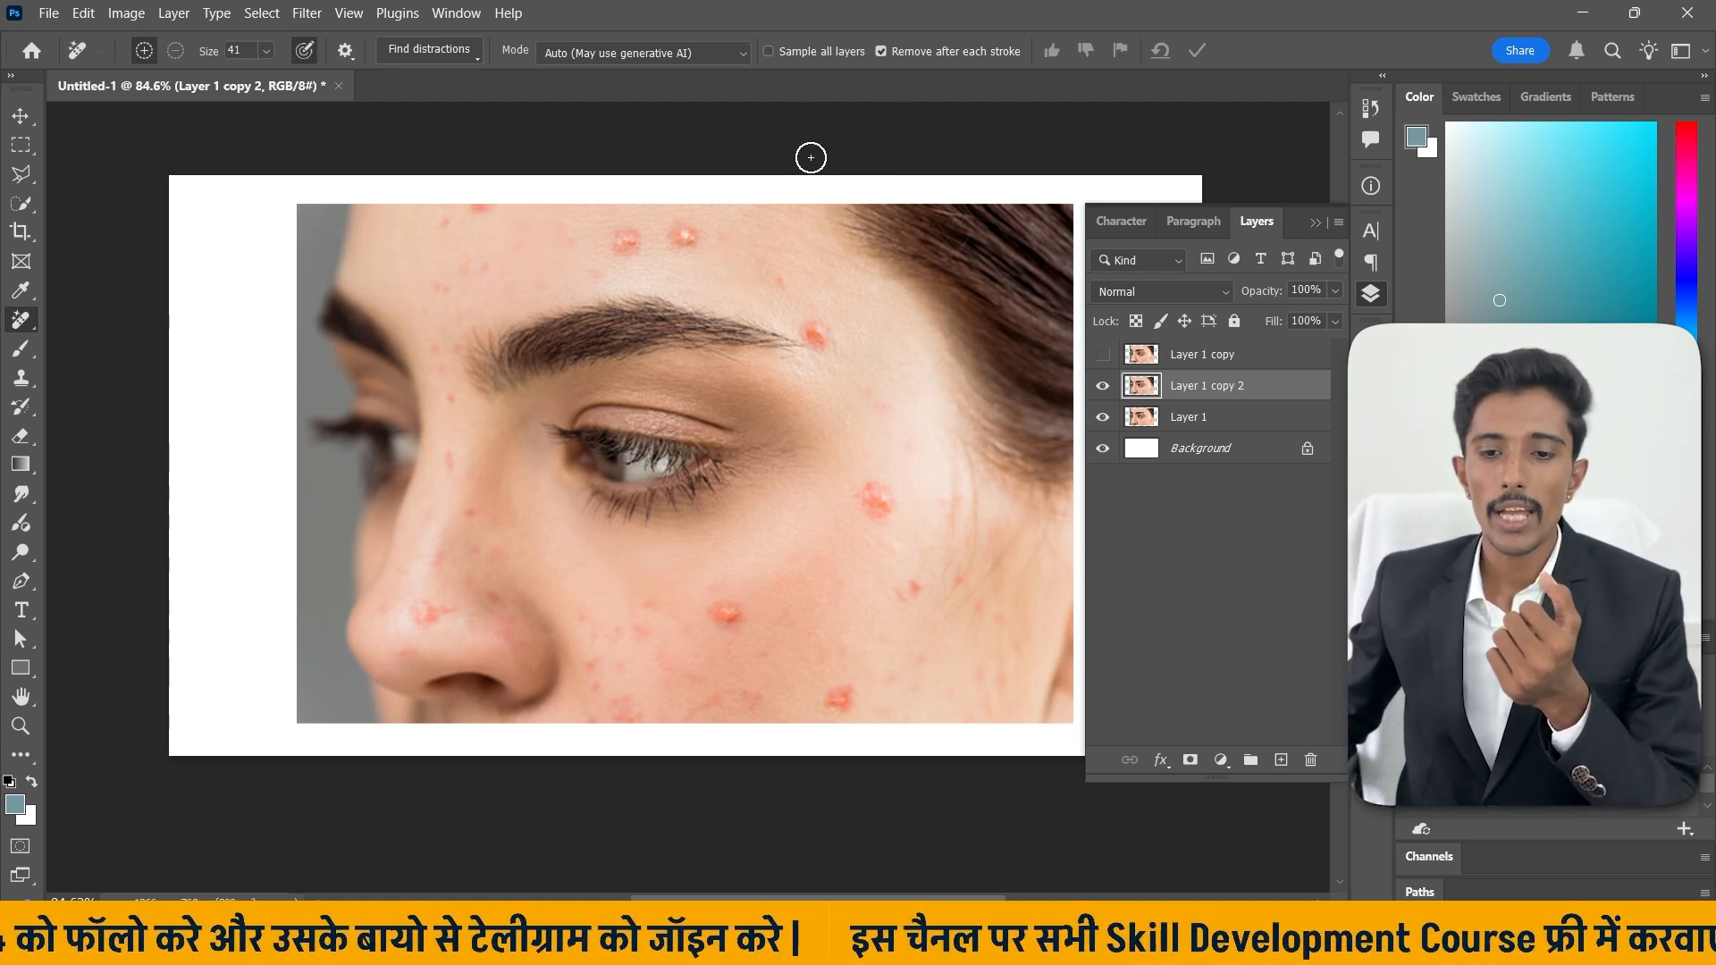
# Try removing the forehead and eyebrow pimples with the Remove Tool, with Remove after each stroke turned off, then apply.
pyautogui.click(879, 51)
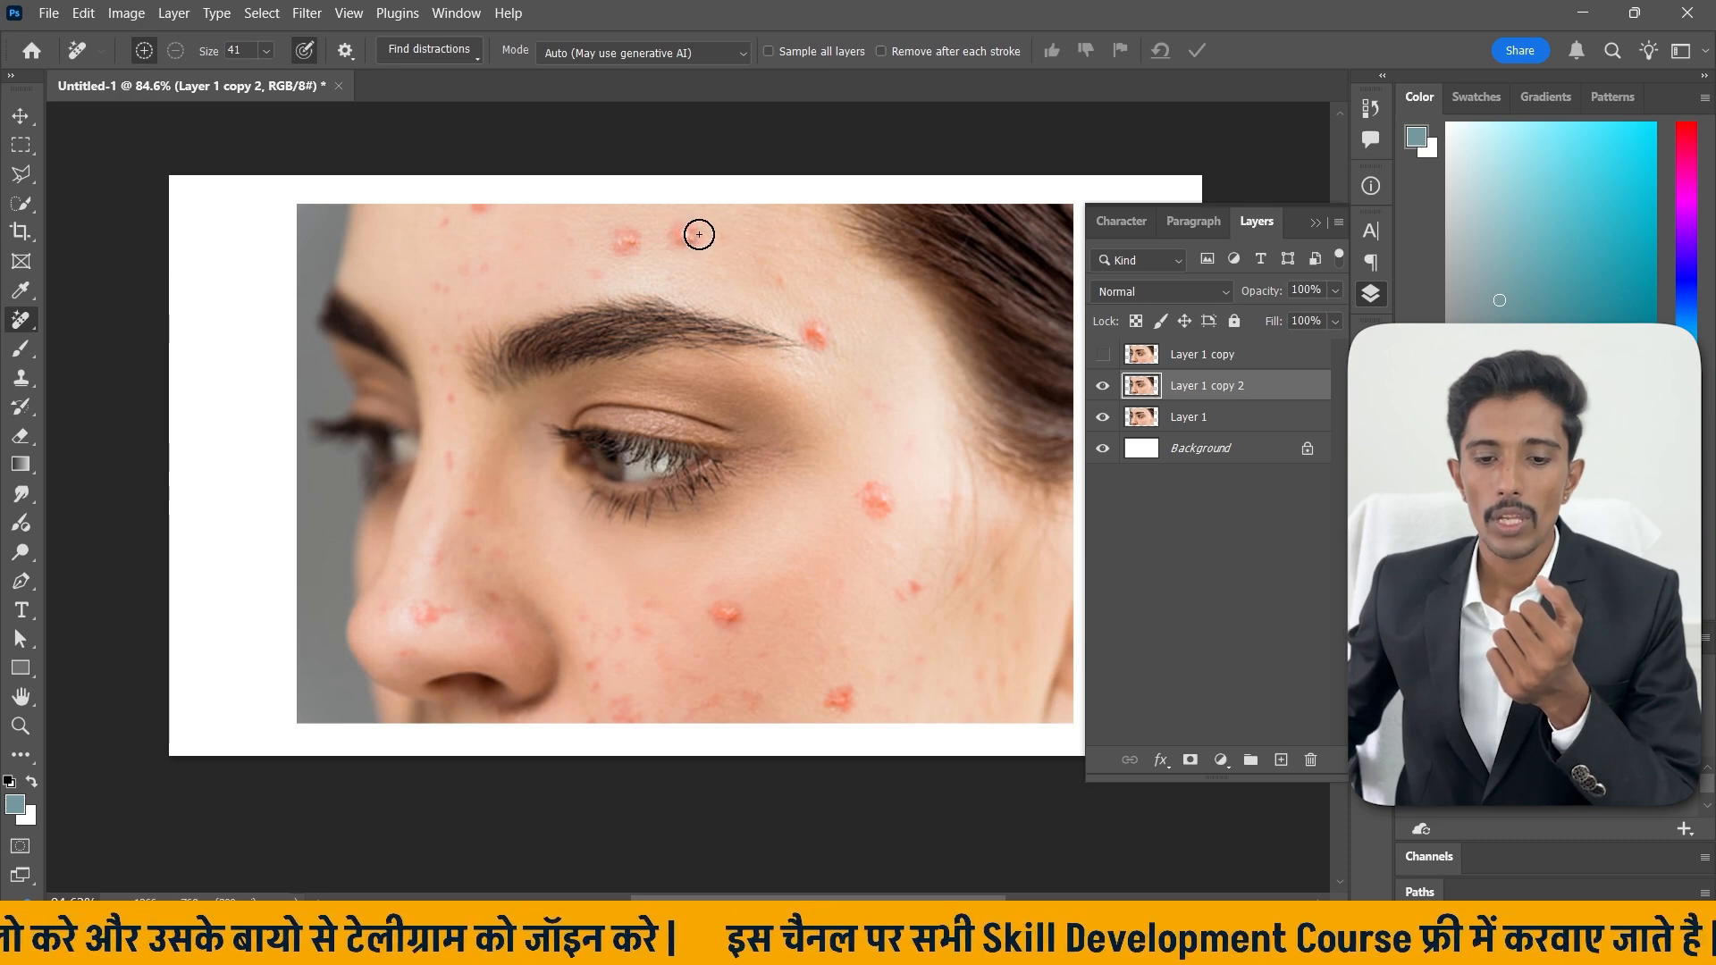
pyautogui.moveTo(697, 233)
pyautogui.mouseDown()
pyautogui.moveTo(678, 249)
pyautogui.moveTo(694, 240)
pyautogui.mouseUp()
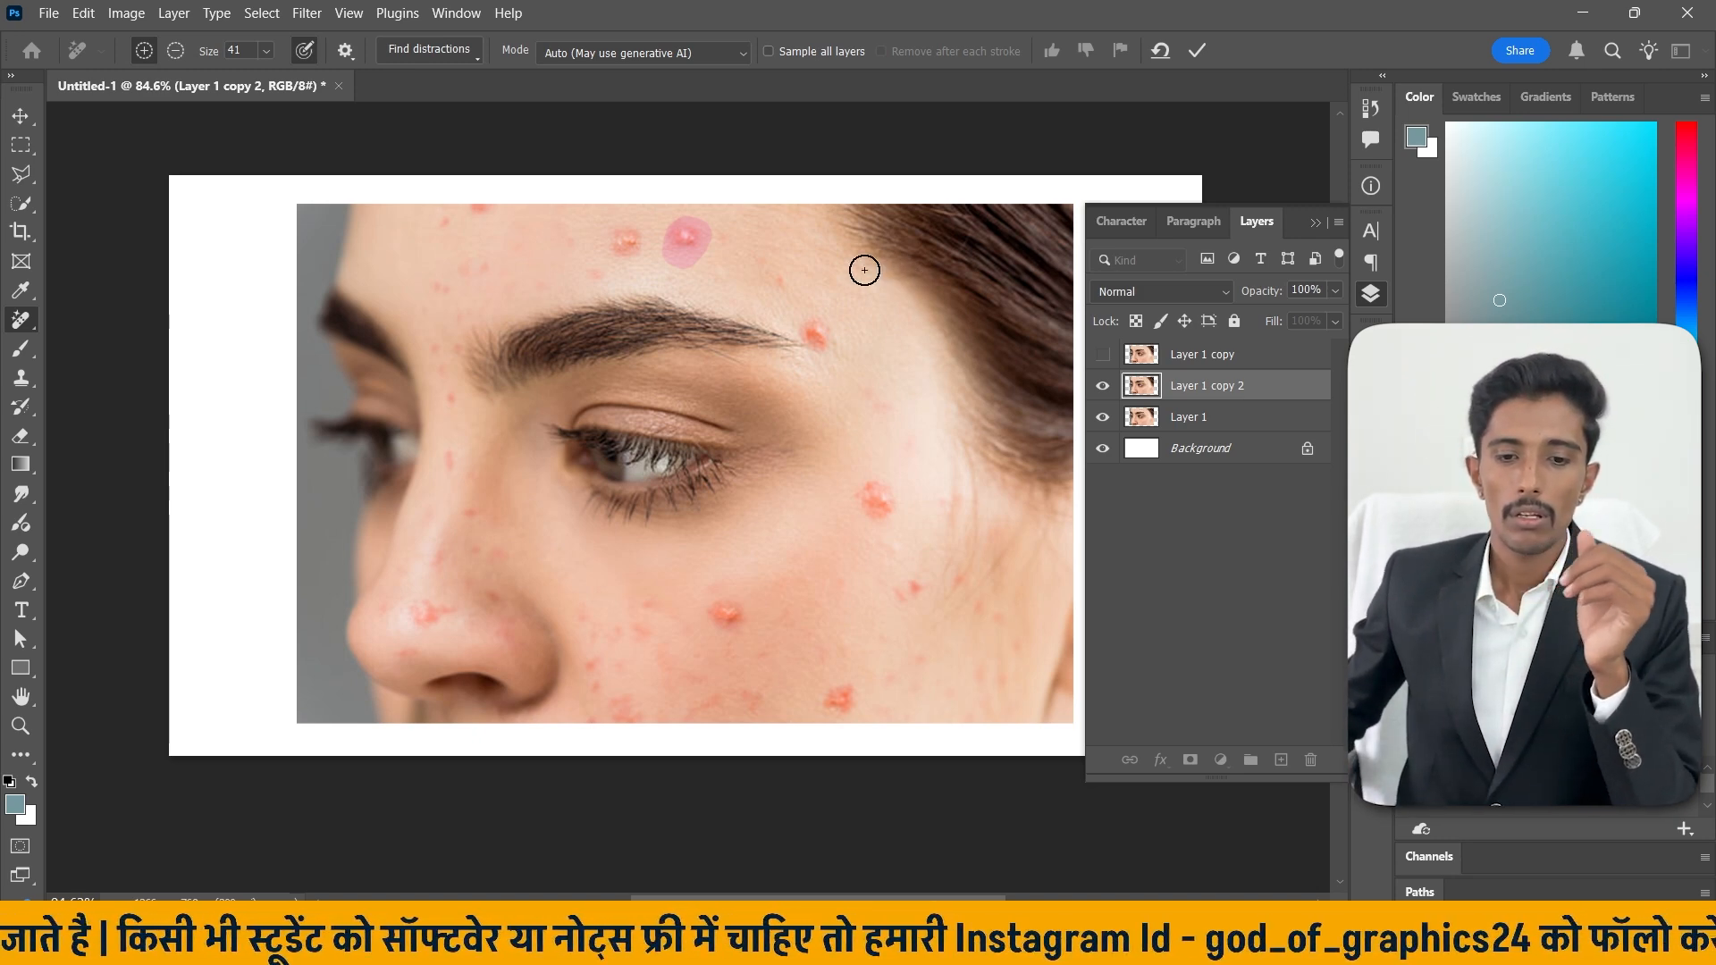
pyautogui.moveTo(813, 325); pyautogui.dragTo(826, 368)
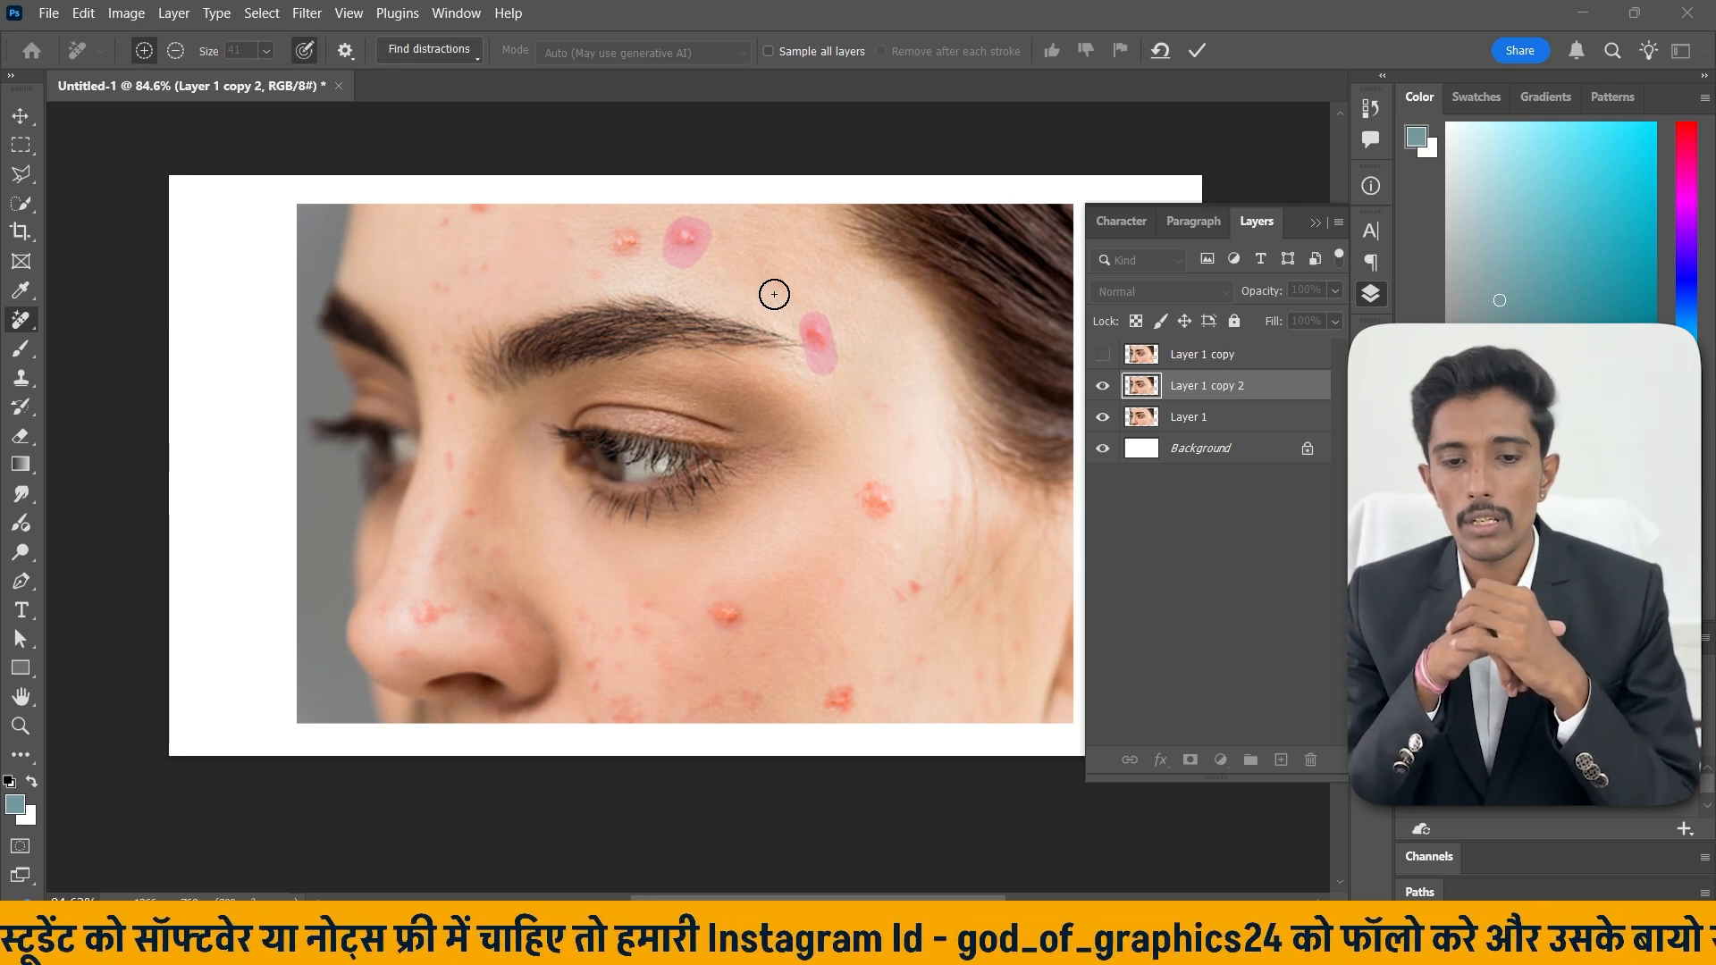
pyautogui.press('Return')
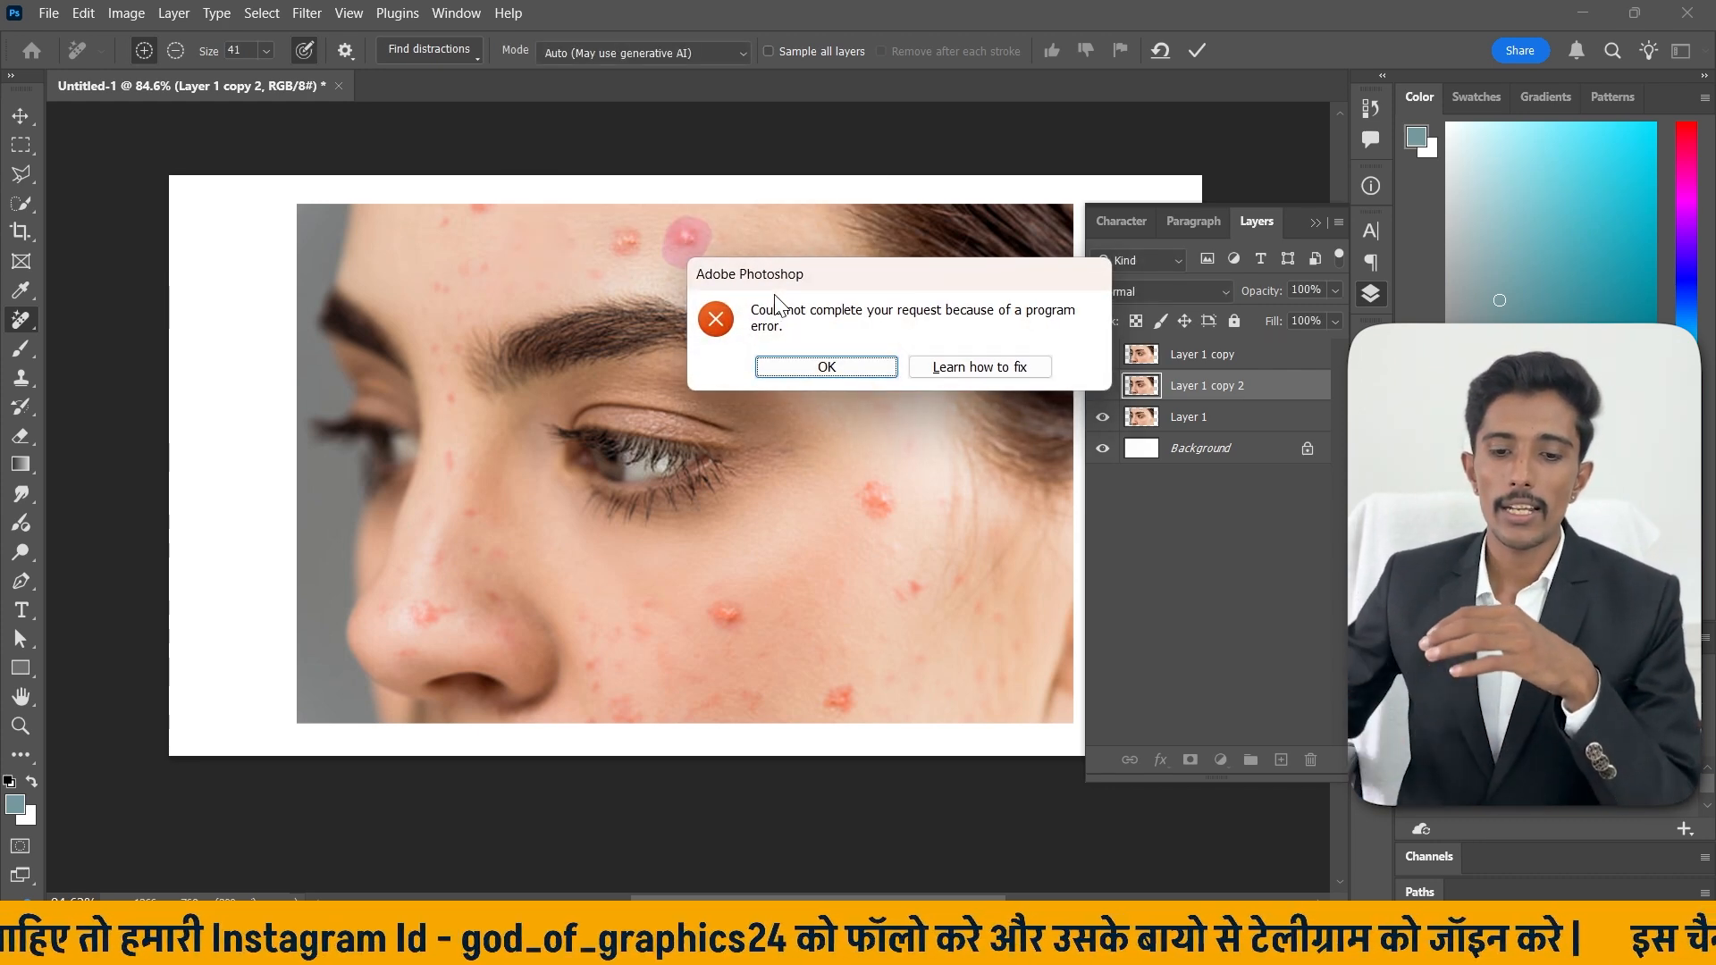
pyautogui.moveTo(1001, 267); pyautogui.dragTo(865, 264)
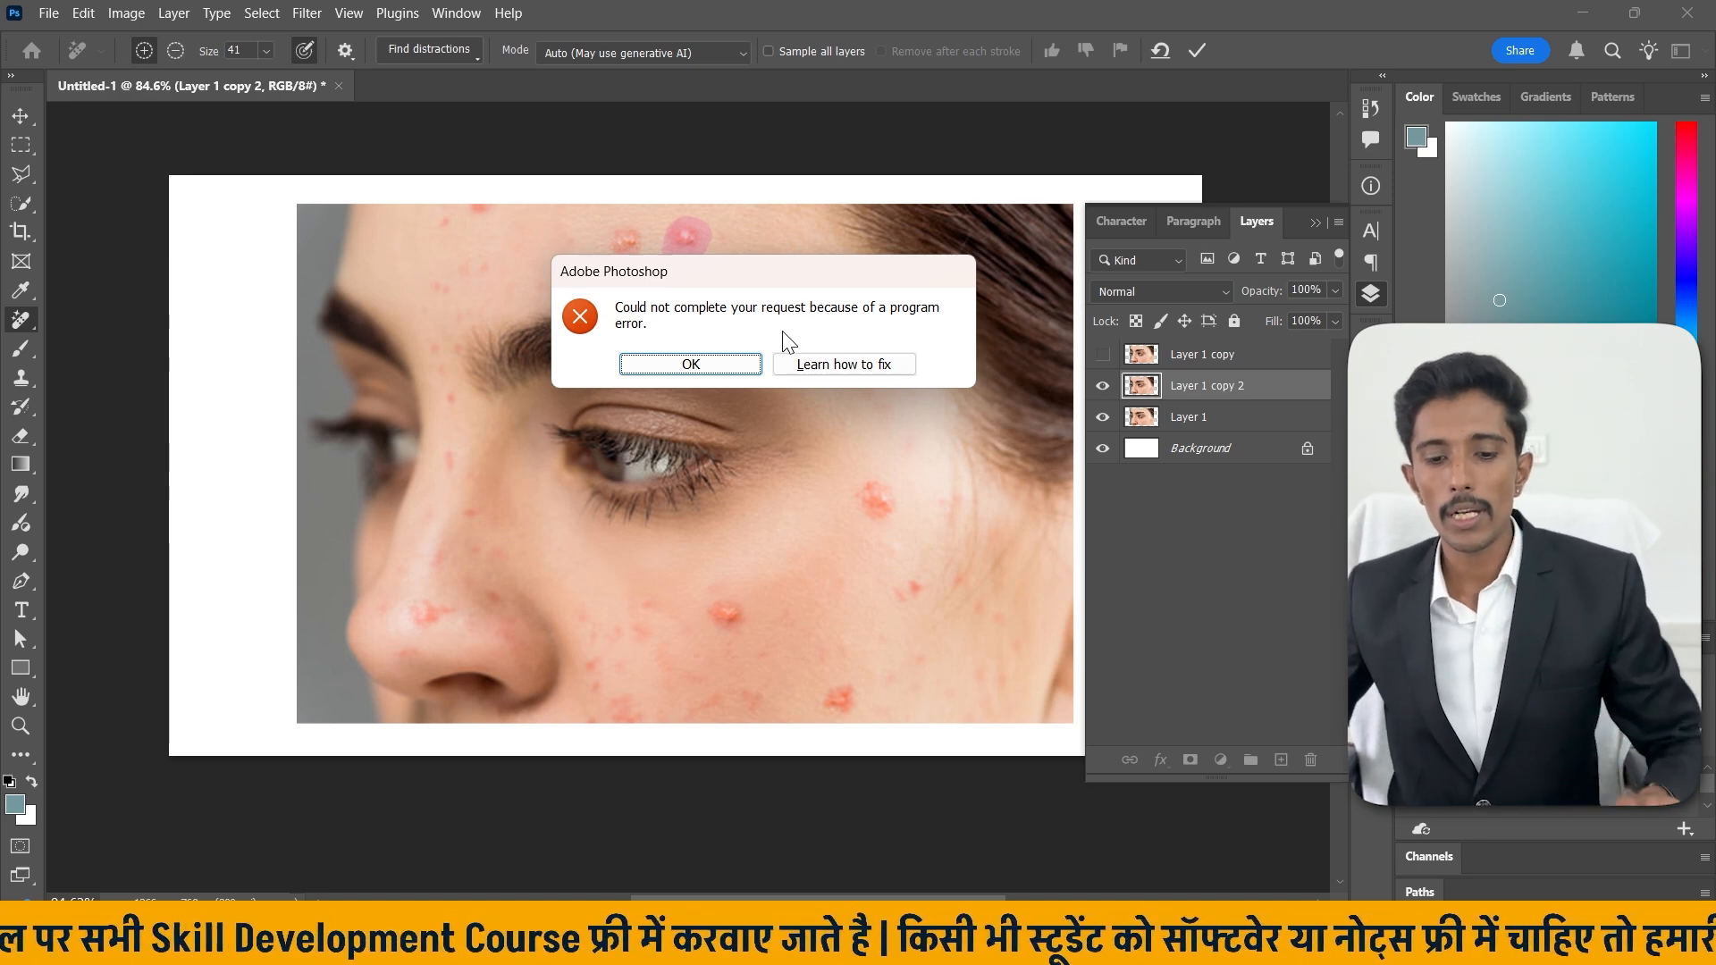
pyautogui.click(749, 372)
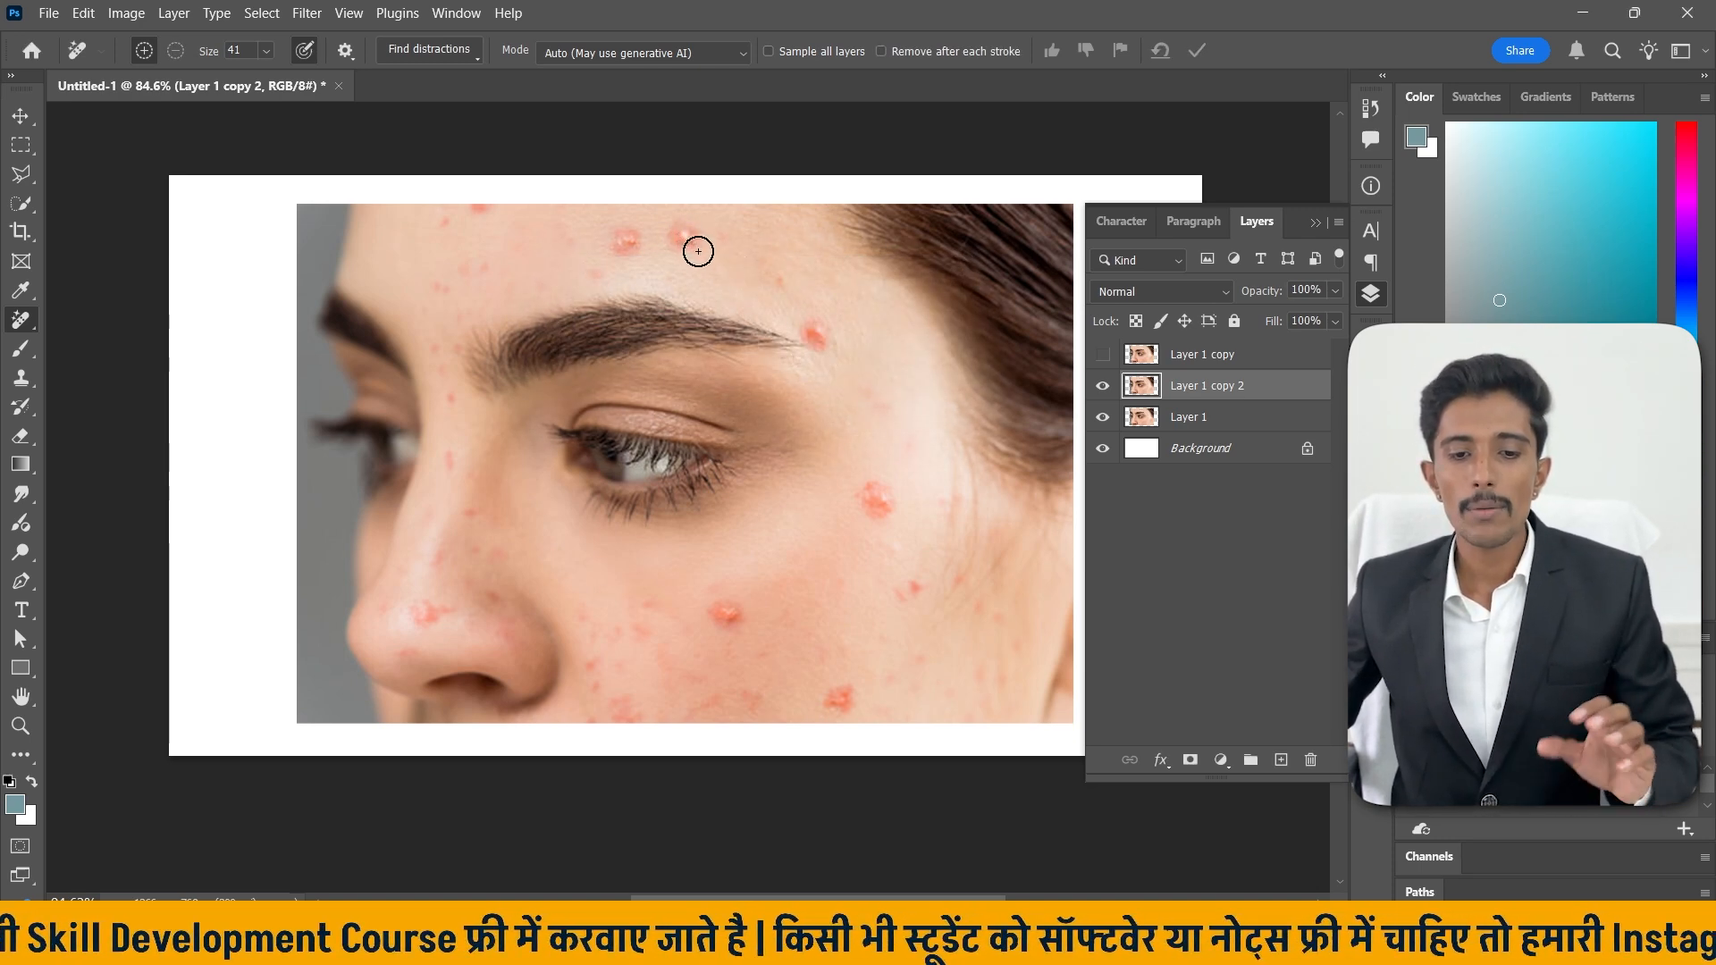
# Retry Remove Tool strokes over the forehead, eyebrow and cheek pimples and review the tool's Mode options.
pyautogui.moveTo(693, 239); pyautogui.dragTo(687, 245)
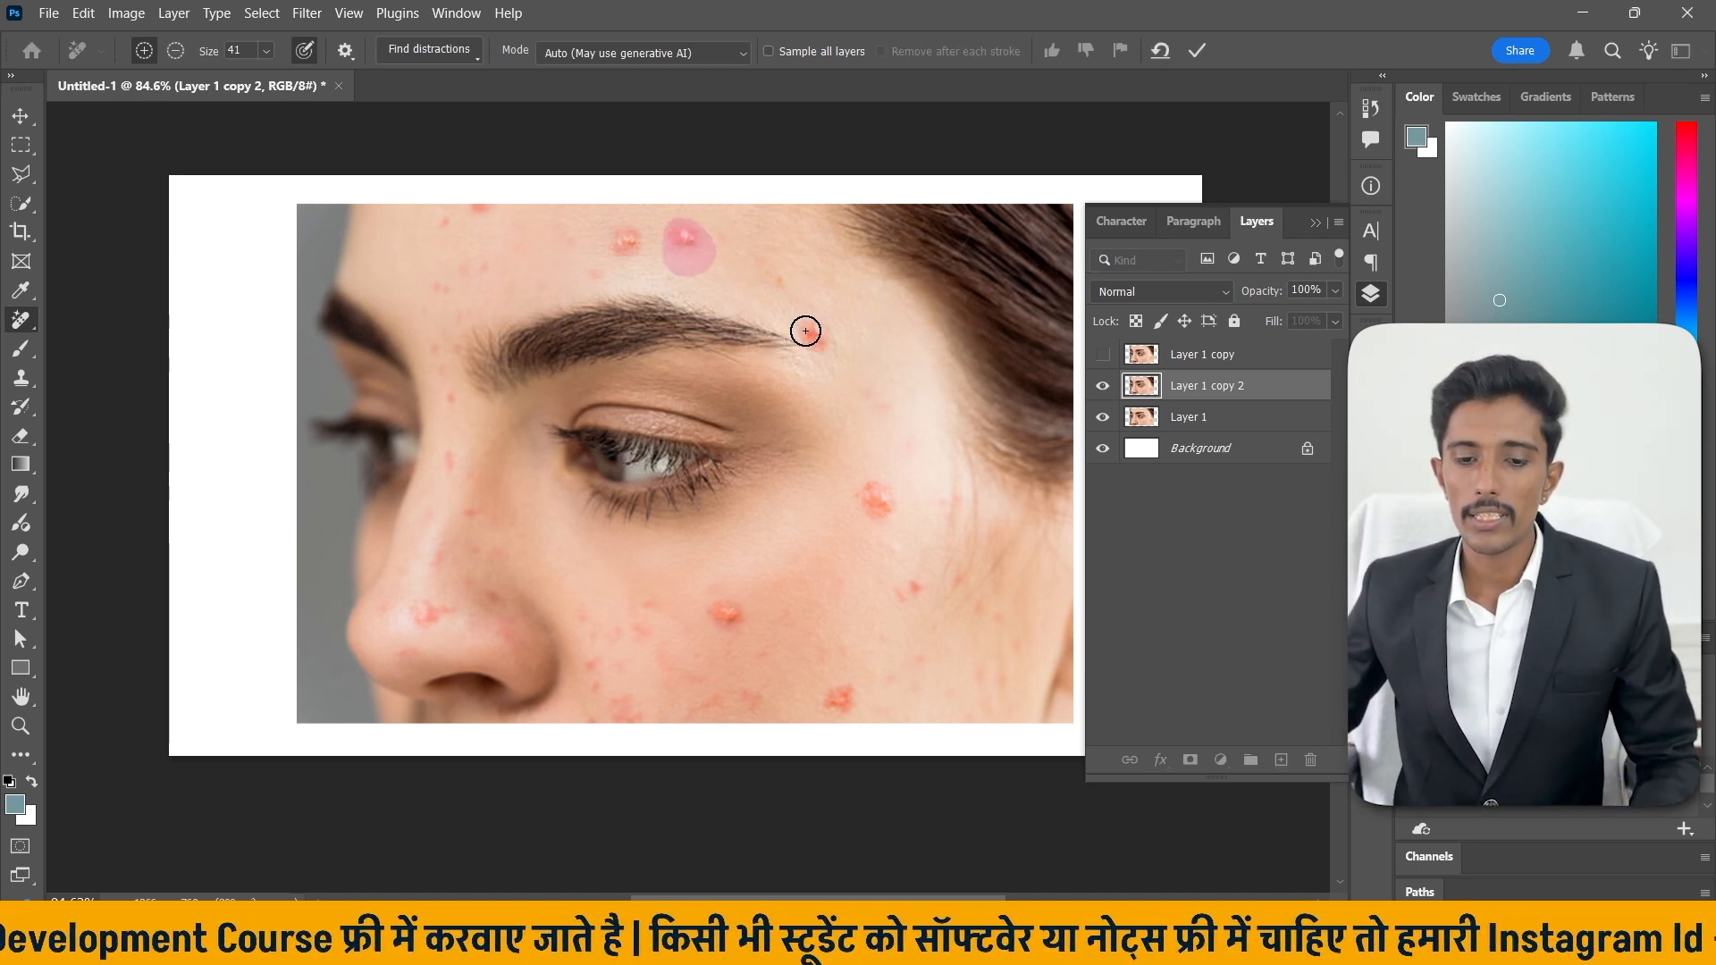
pyautogui.moveTo(809, 333); pyautogui.dragTo(815, 342)
pyautogui.moveTo(895, 505); pyautogui.dragTo(873, 498)
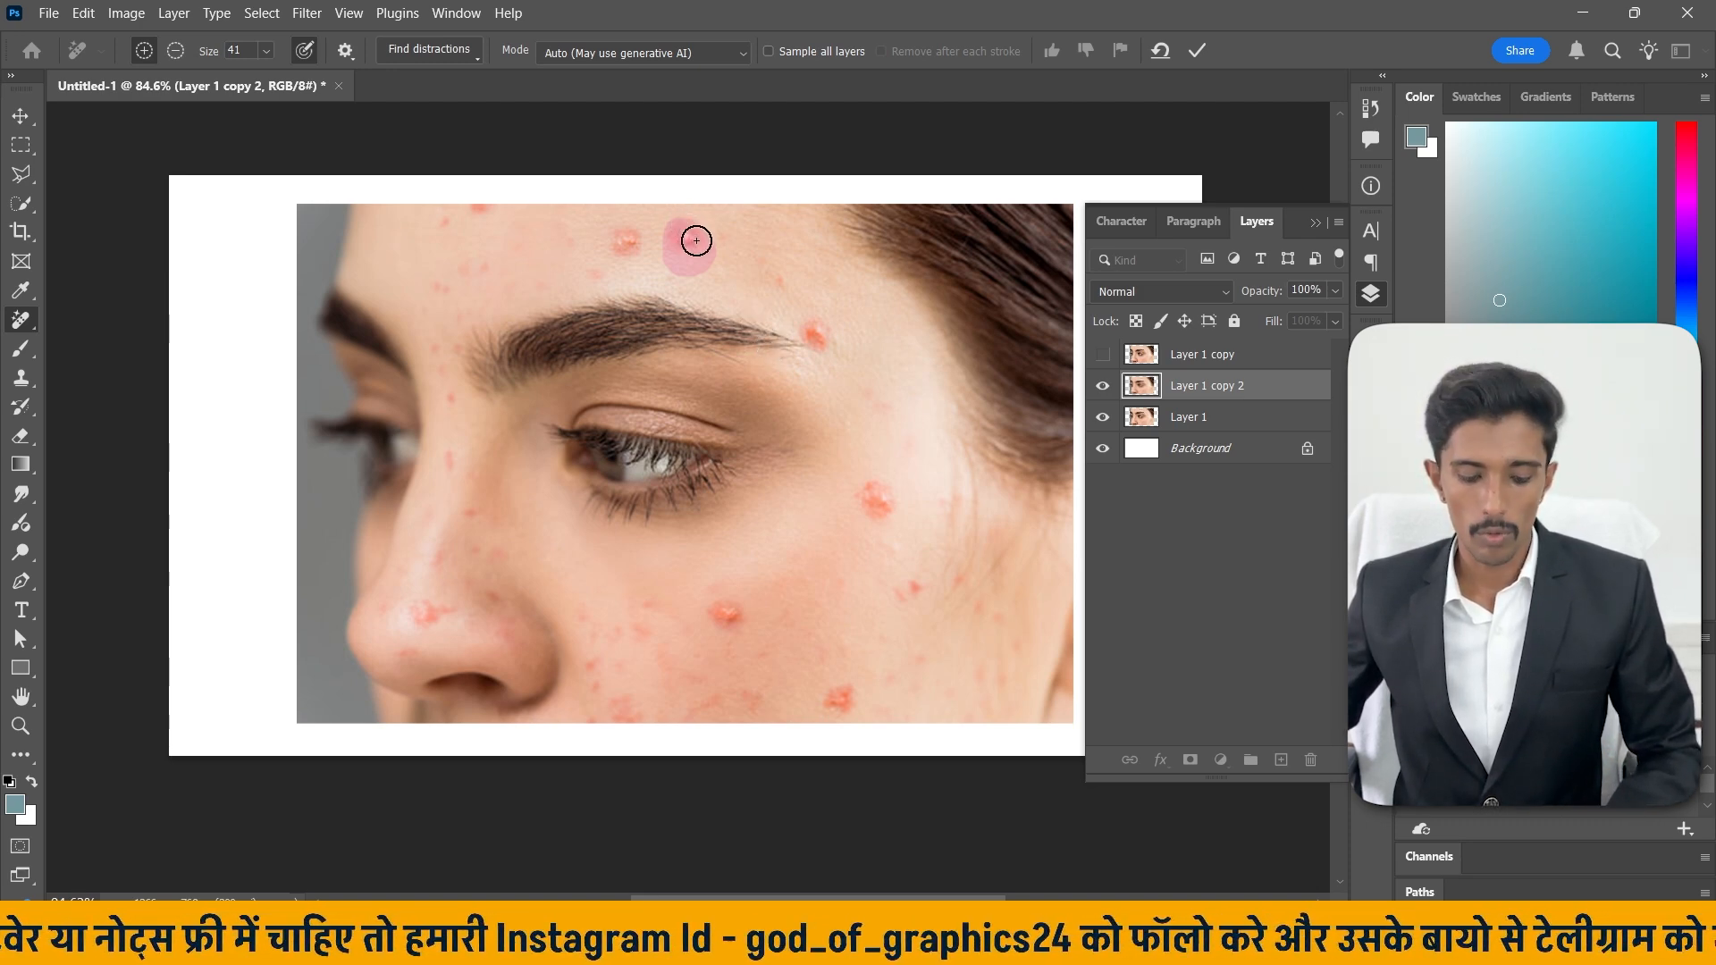
pyautogui.moveTo(696, 239); pyautogui.dragTo(708, 260)
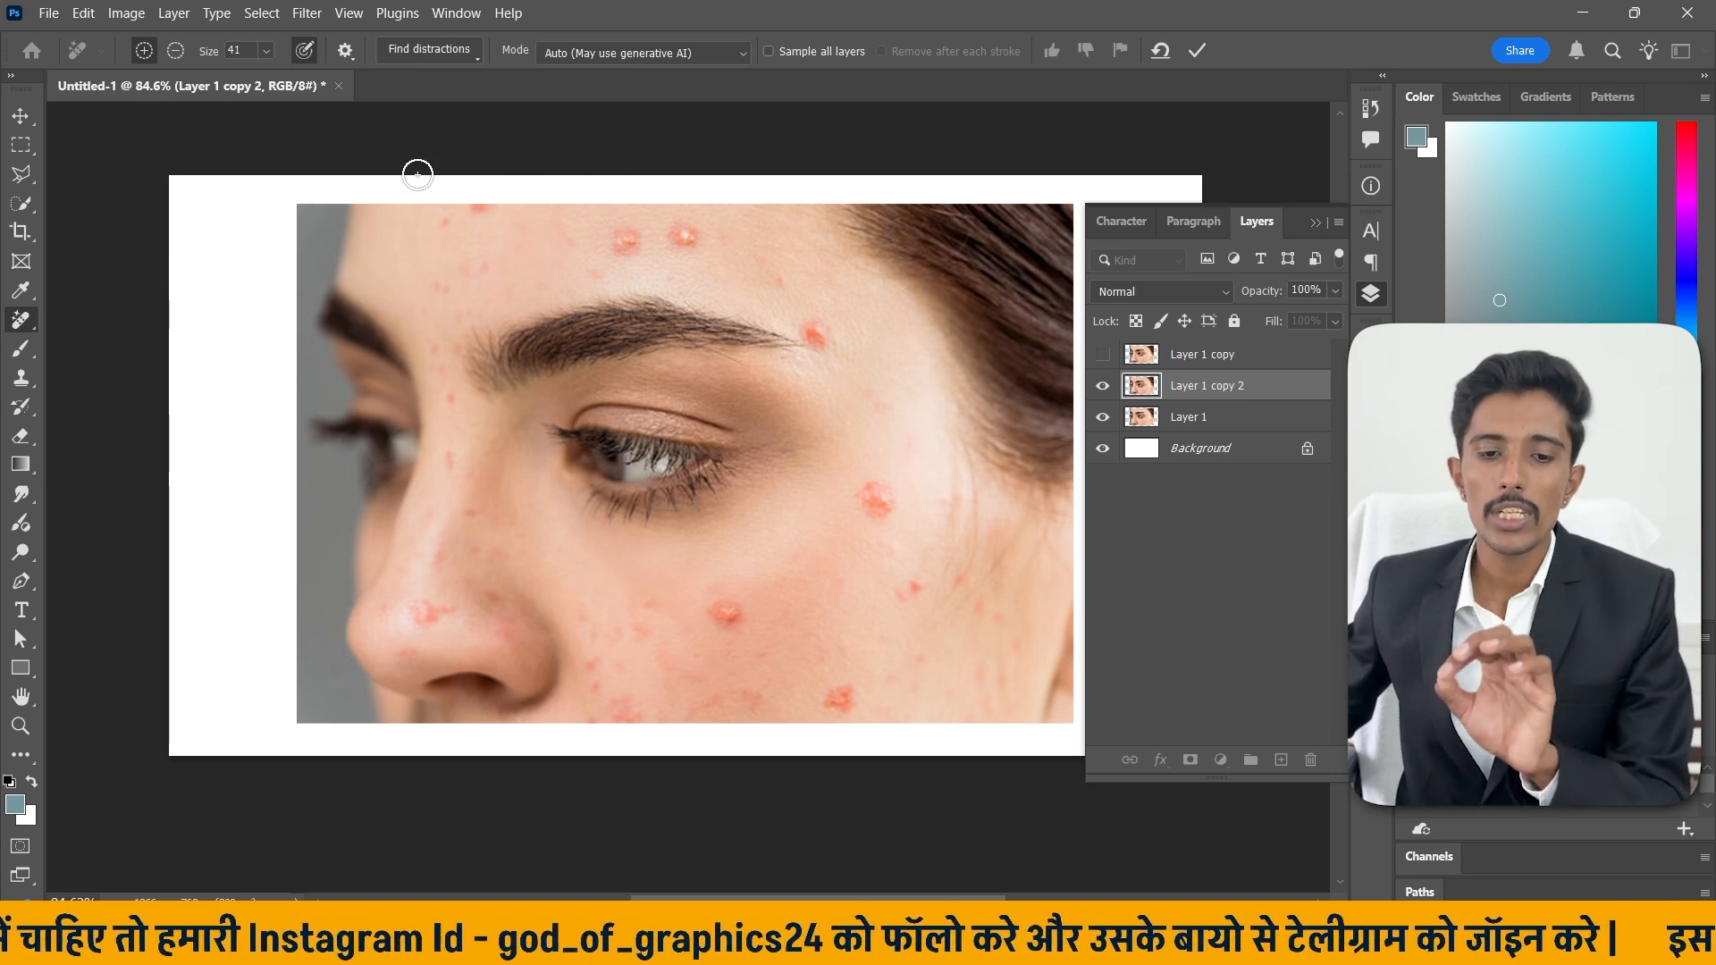
pyautogui.click(653, 54)
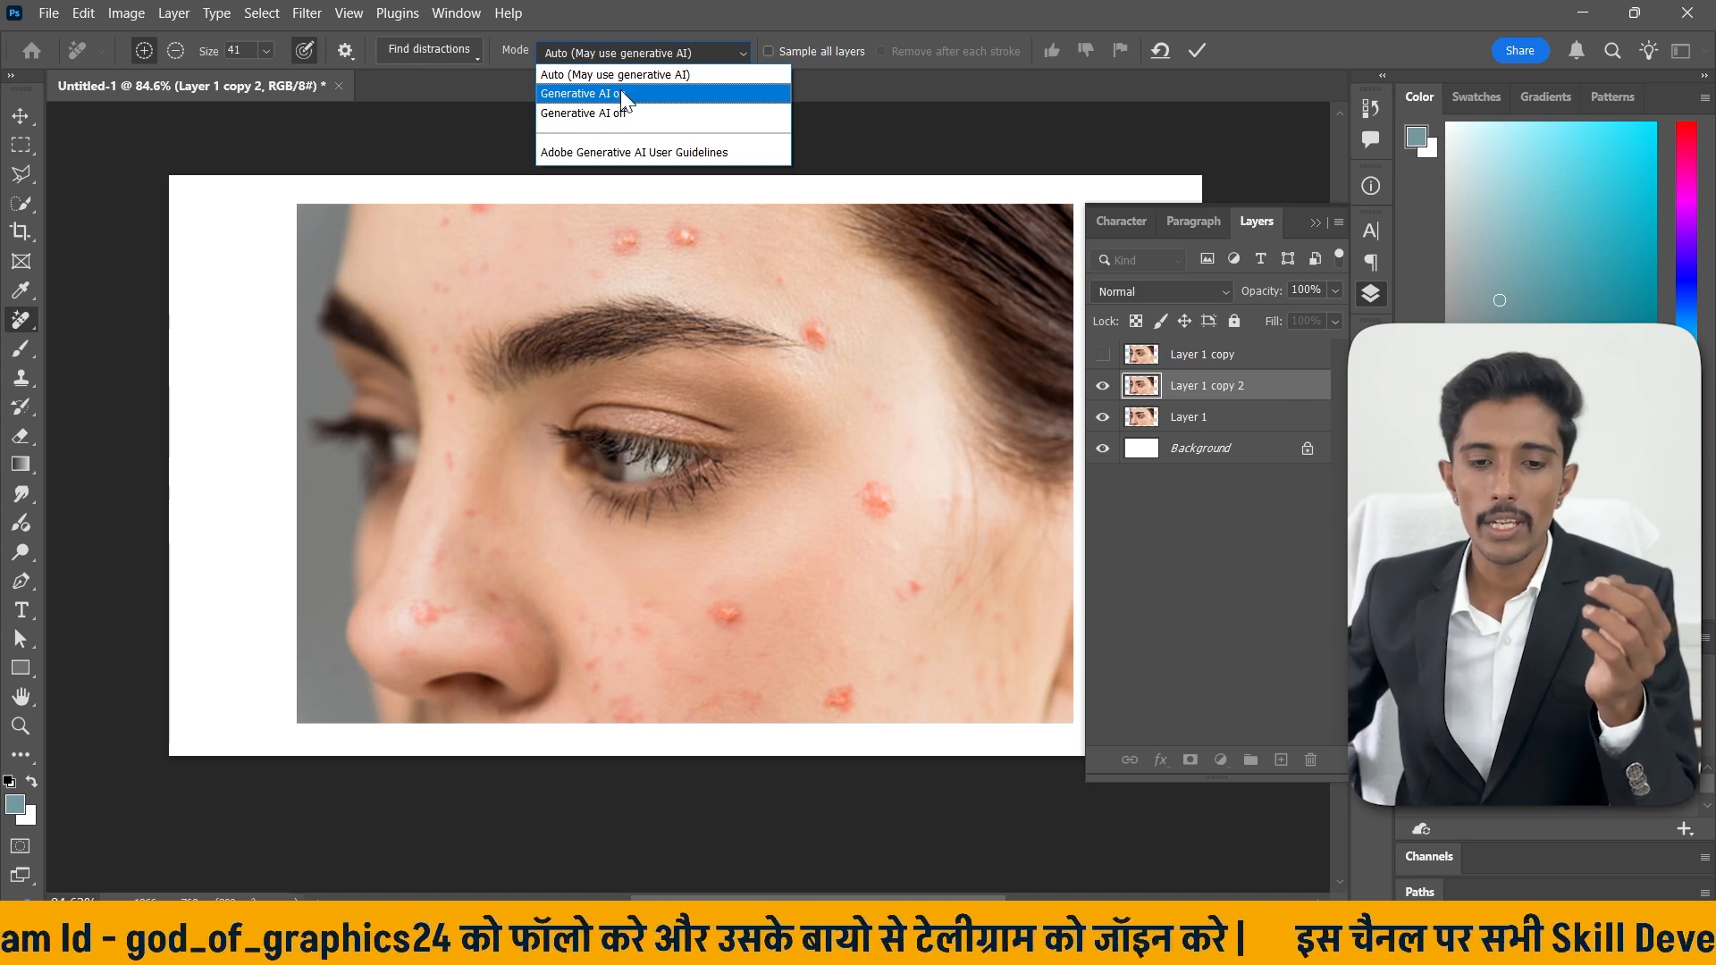
pyautogui.press('Escape')
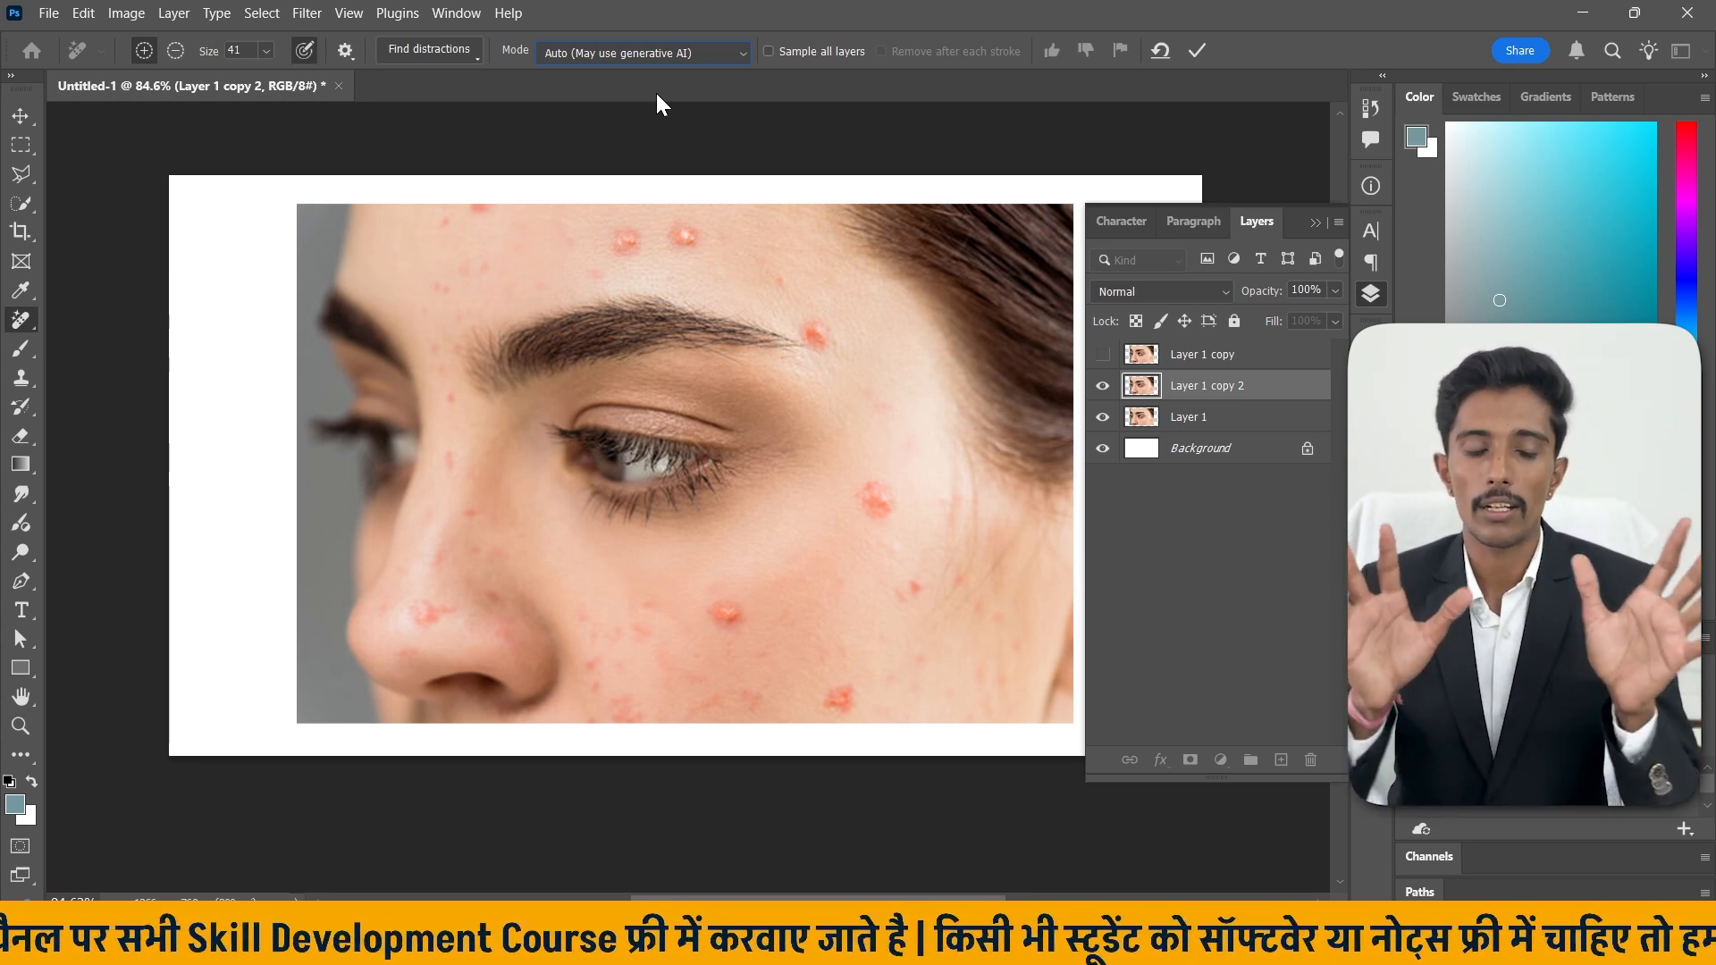
# Switch to the Healing Brush Tool and set its brush to 46 px size with 70% hardness.
pyautogui.rightClick(21, 319)
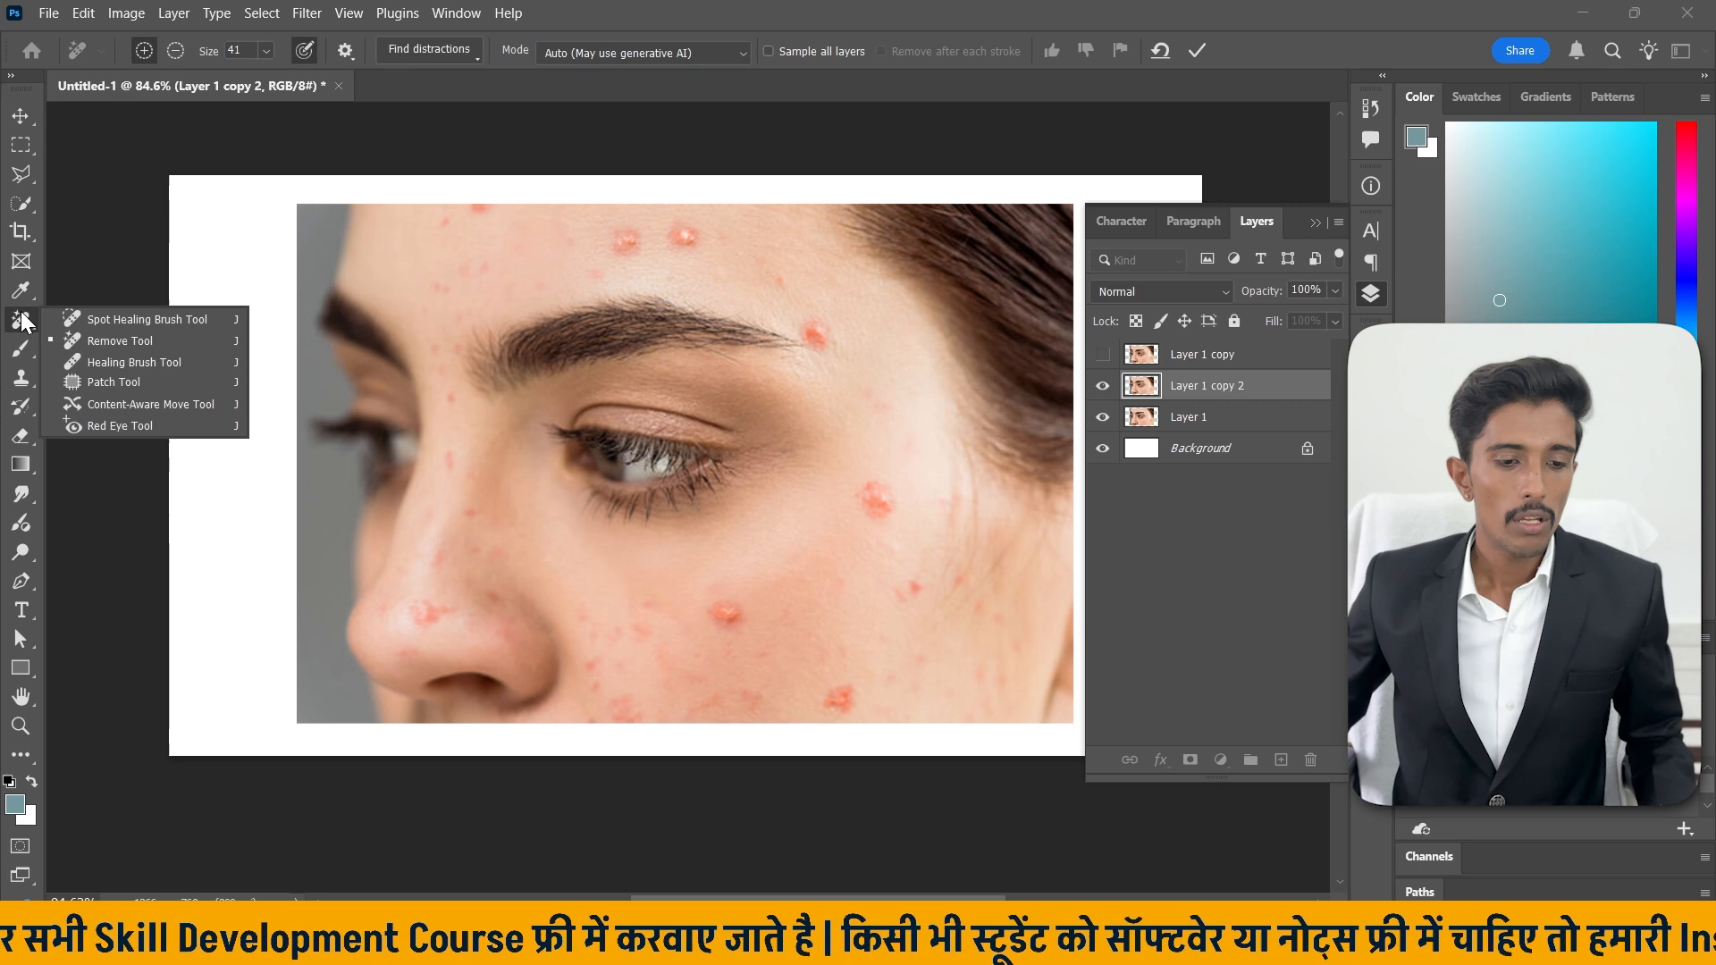
pyautogui.click(146, 361)
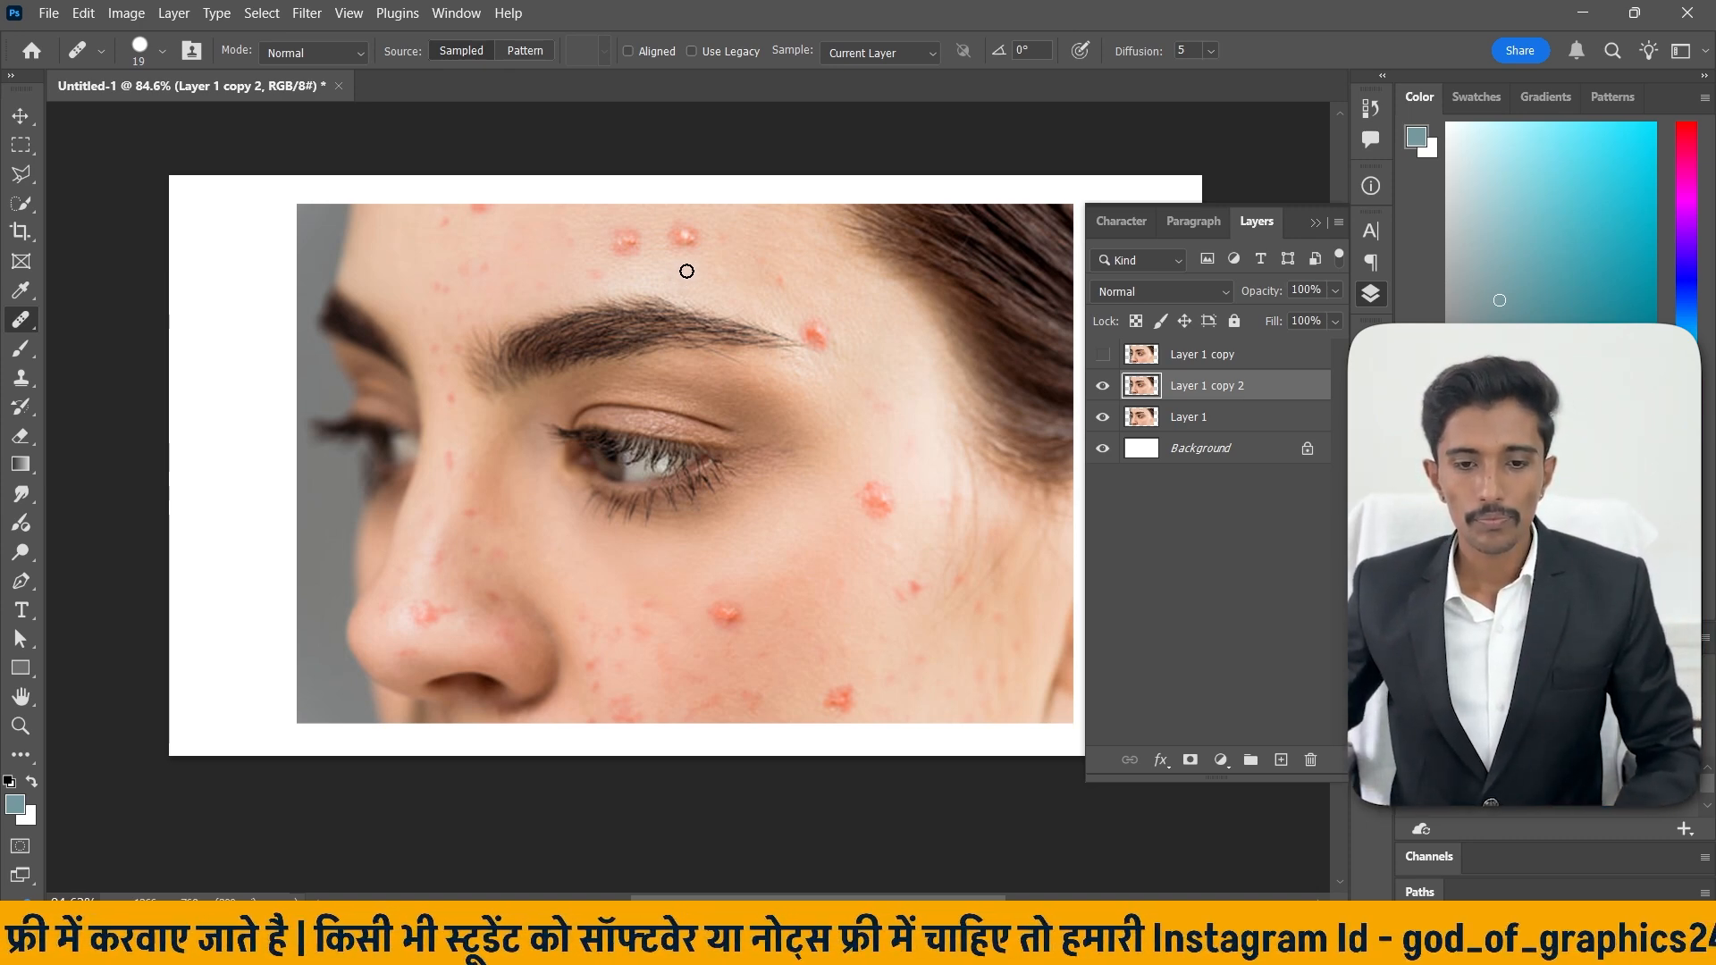
pyautogui.scroll(3, 710, 238)
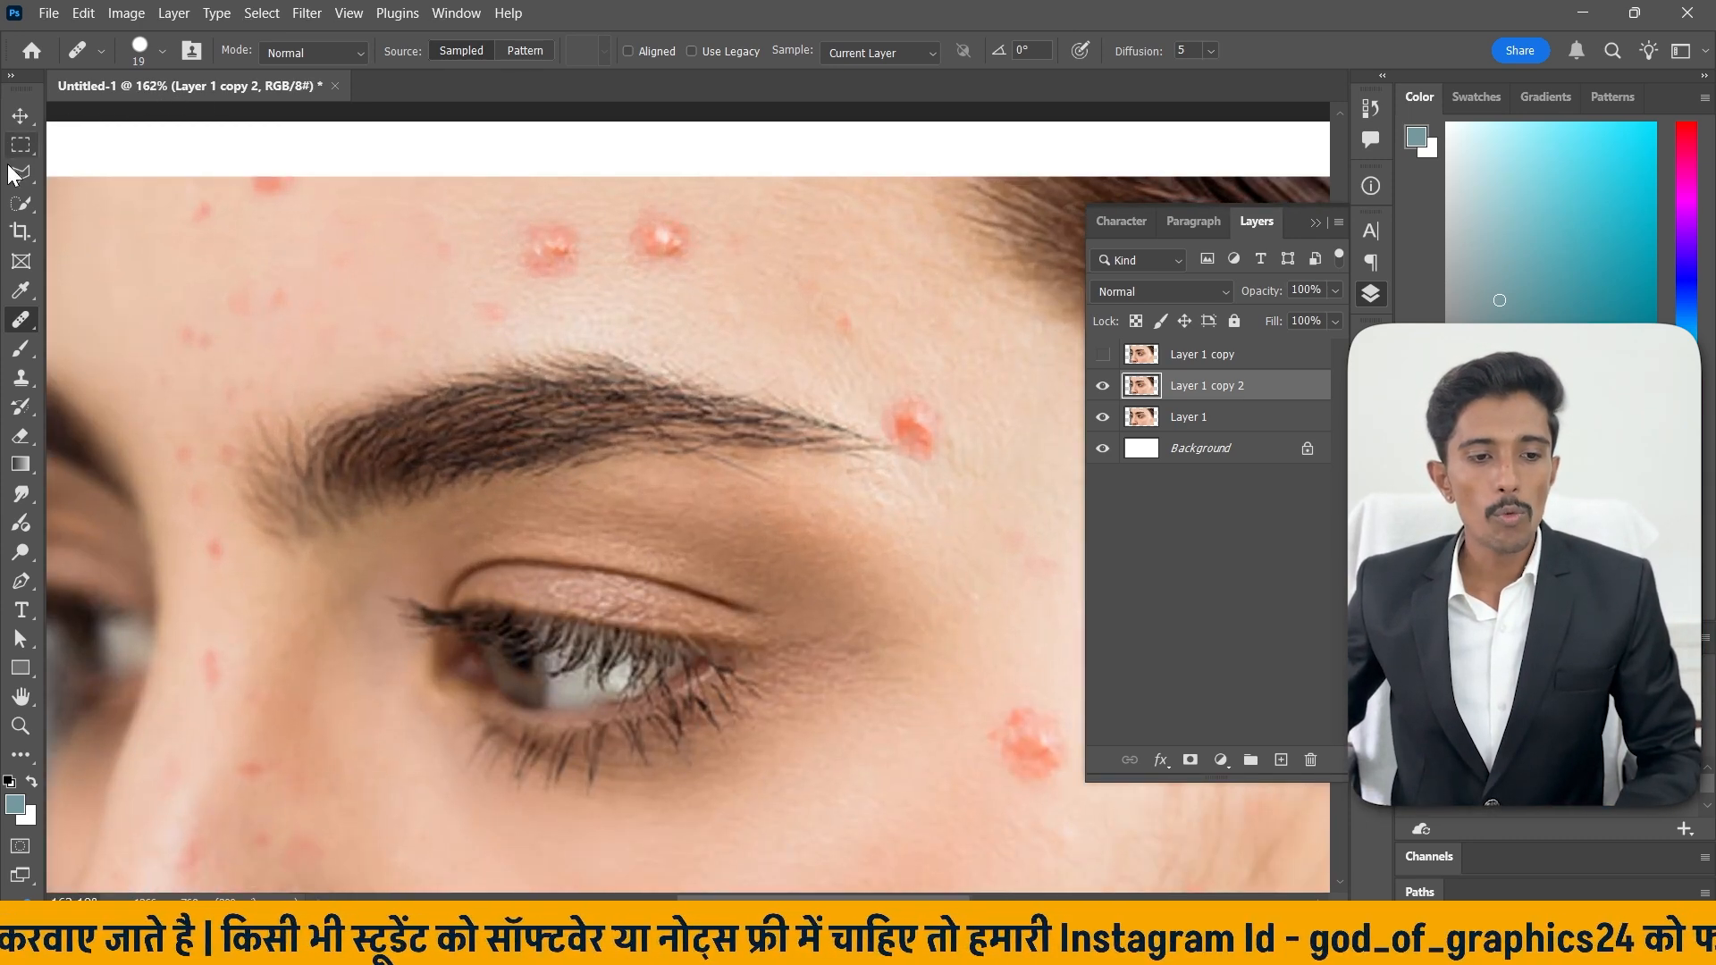
pyautogui.click(161, 52)
pyautogui.moveTo(79, 110)
pyautogui.mouseDown()
pyautogui.moveTo(147, 114)
pyautogui.moveTo(85, 115)
pyautogui.mouseUp()
pyautogui.click(189, 163)
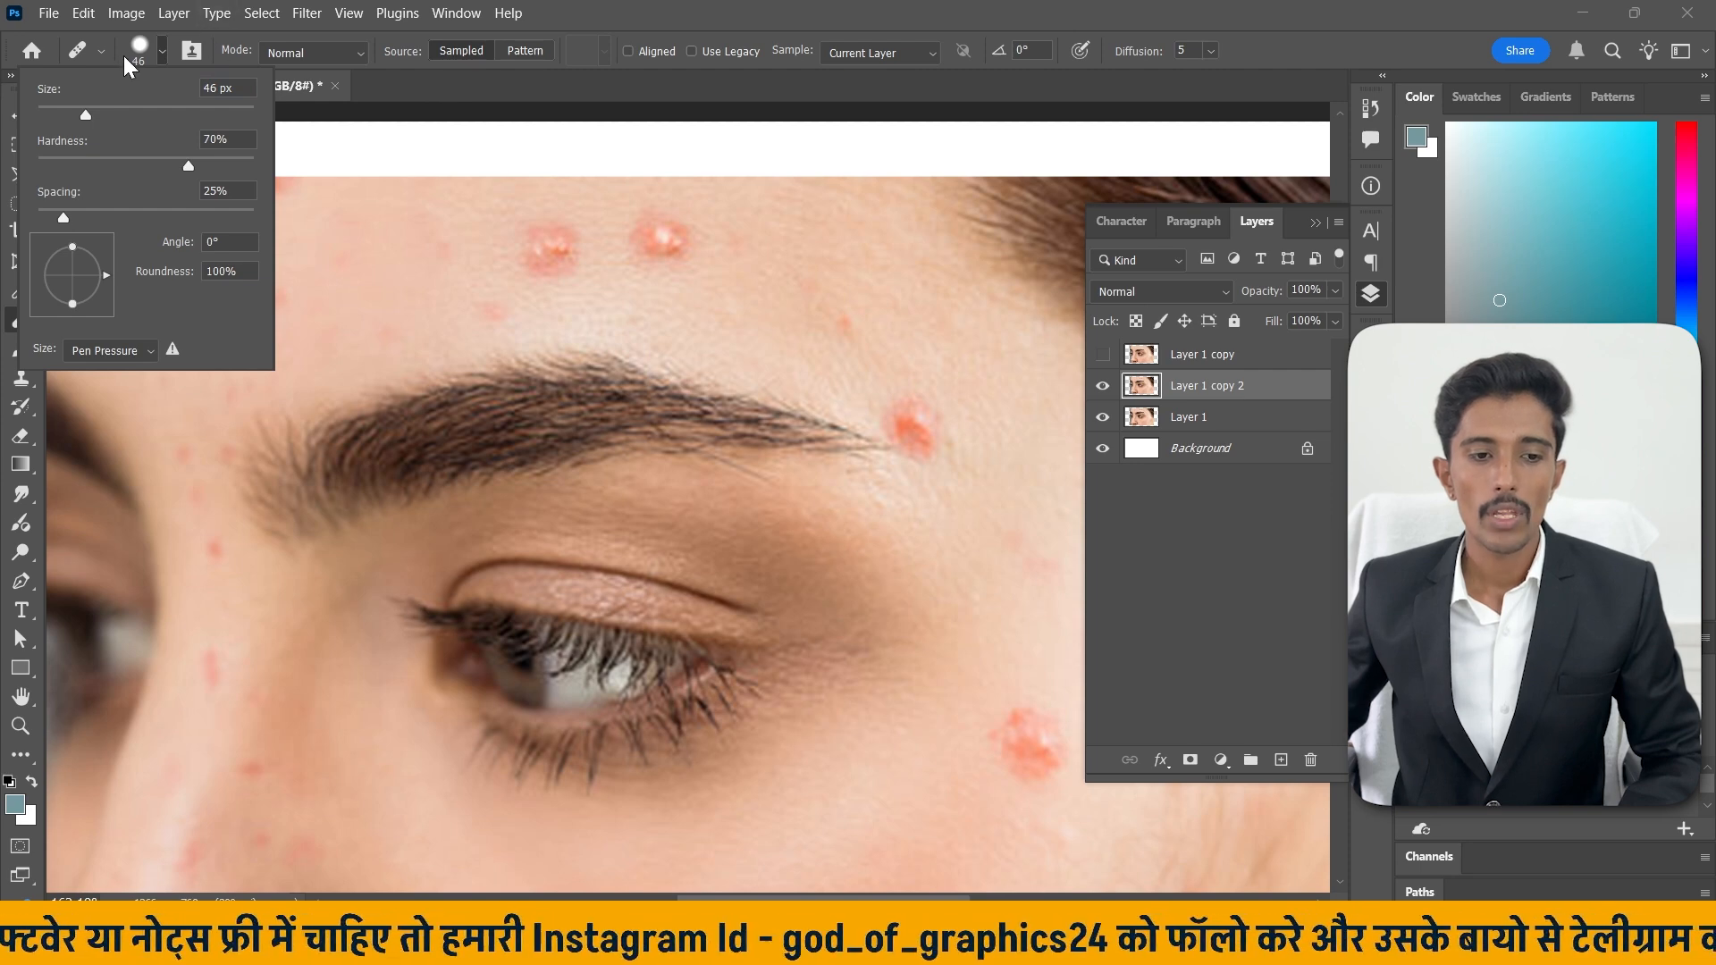
pyautogui.click(160, 54)
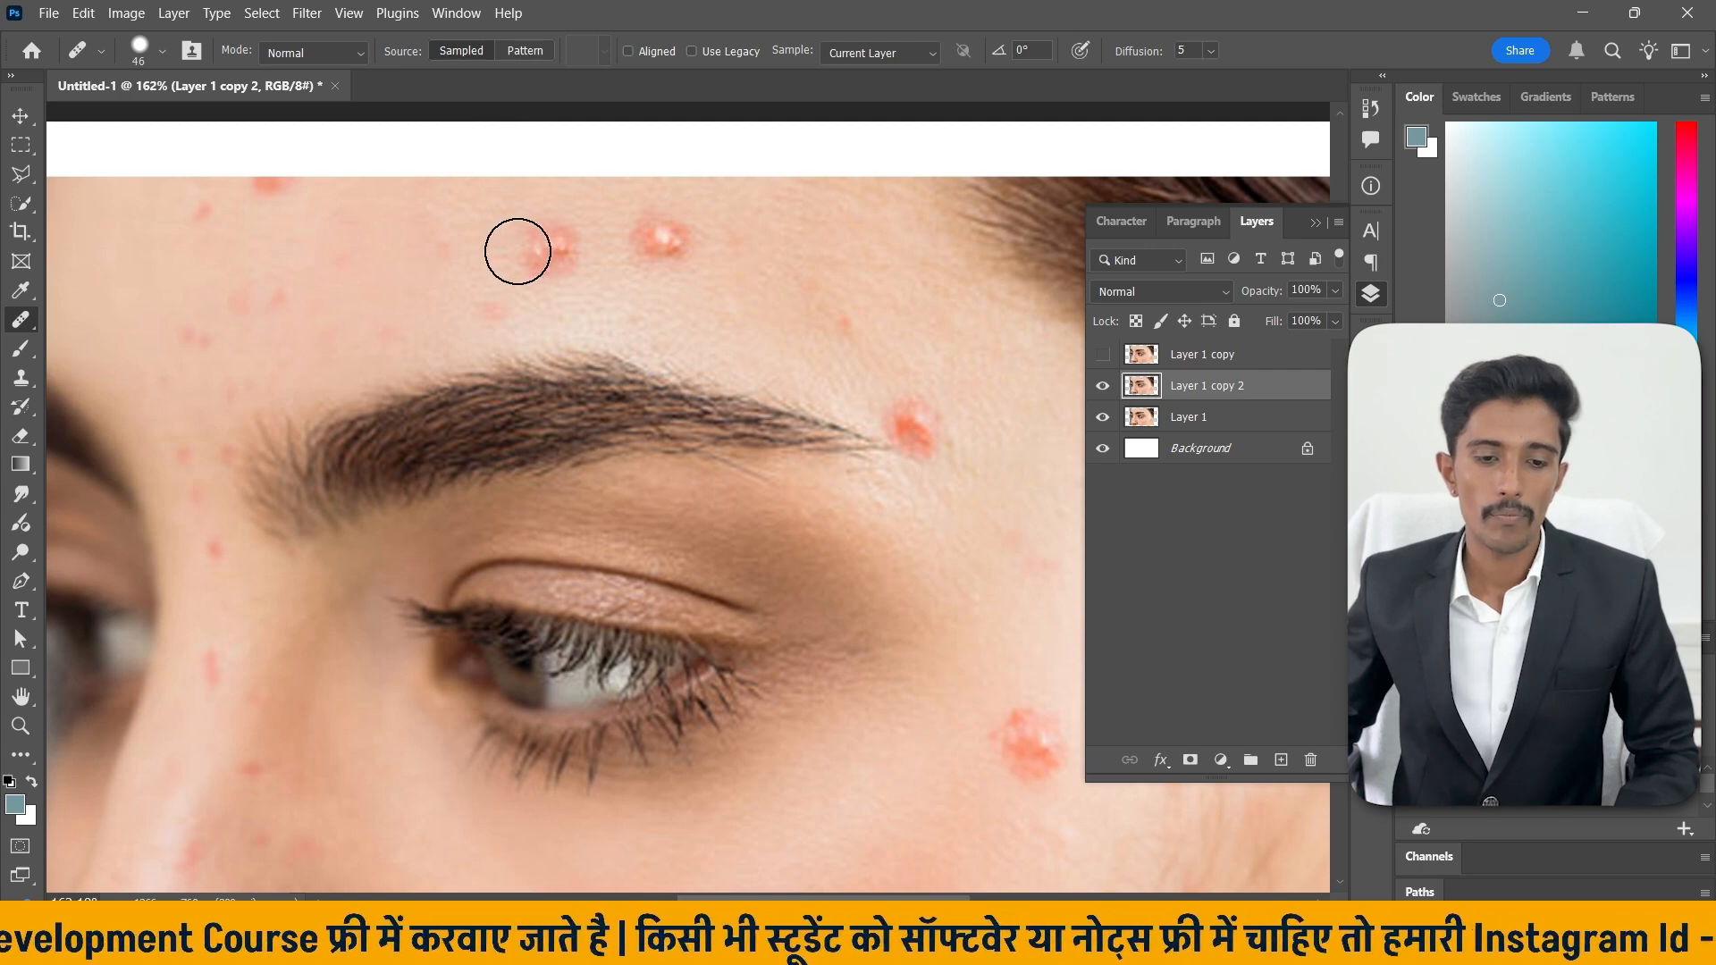
# Sample clean forehead skin and heal the two pimples on the forehead with the Healing Brush.
pyautogui.keyDown('alt'); pyautogui.click(442, 241); pyautogui.keyUp('alt')
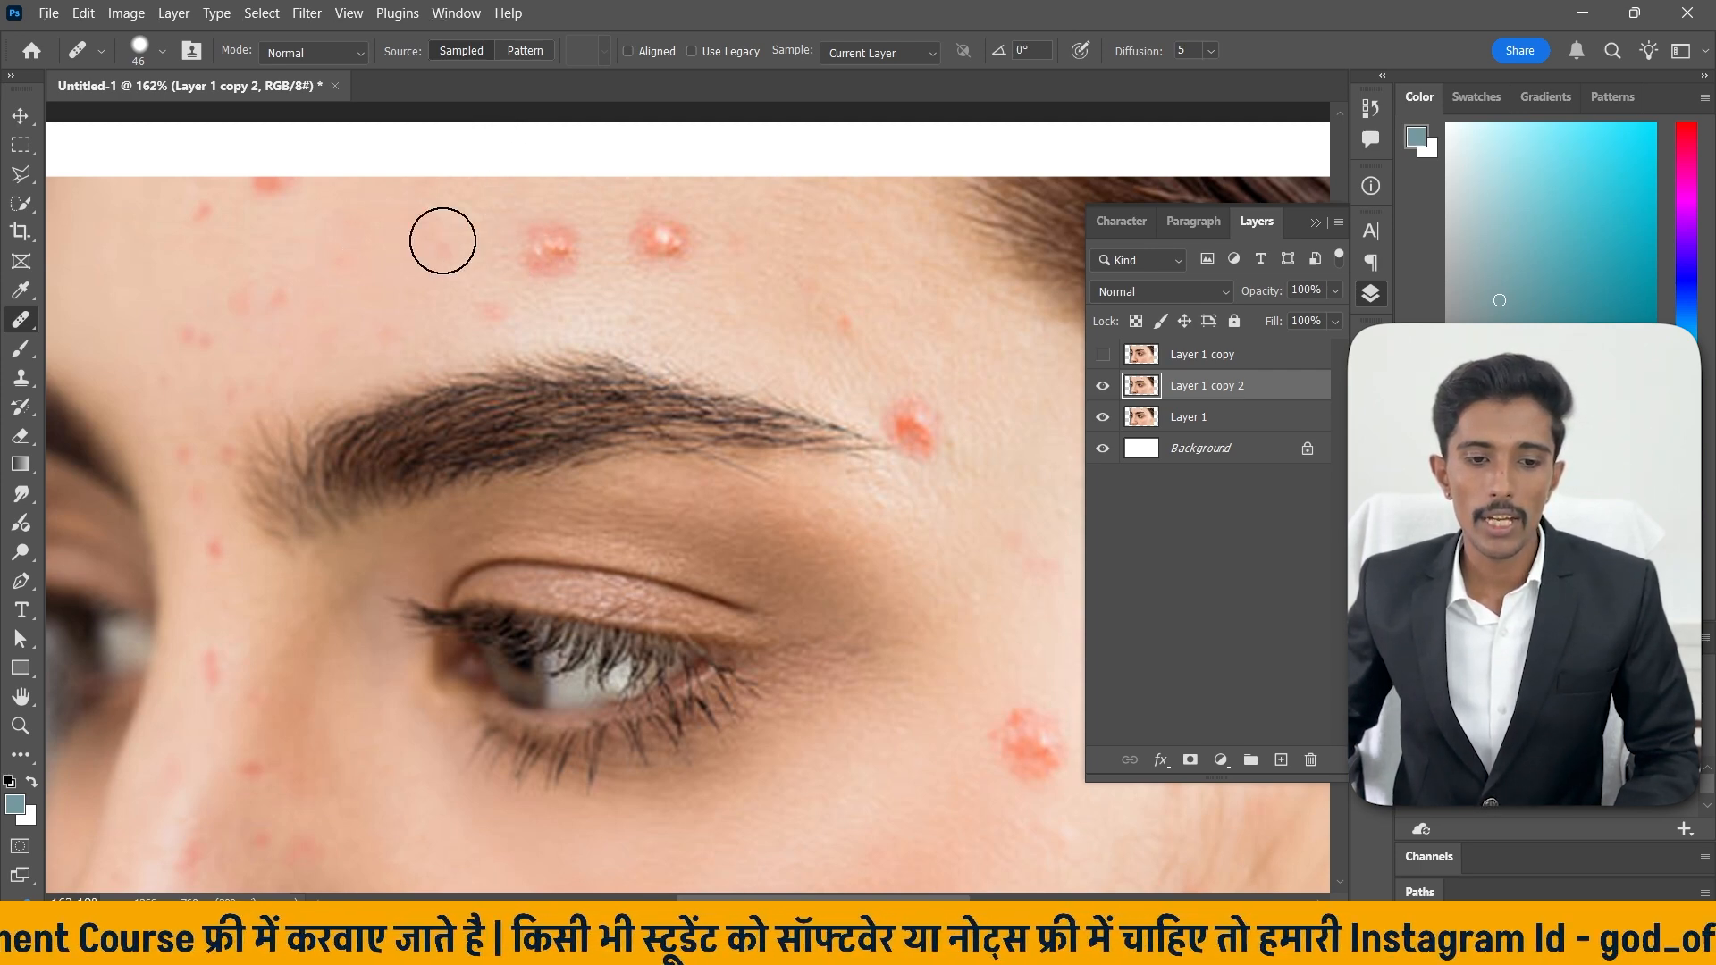
pyautogui.click(549, 245)
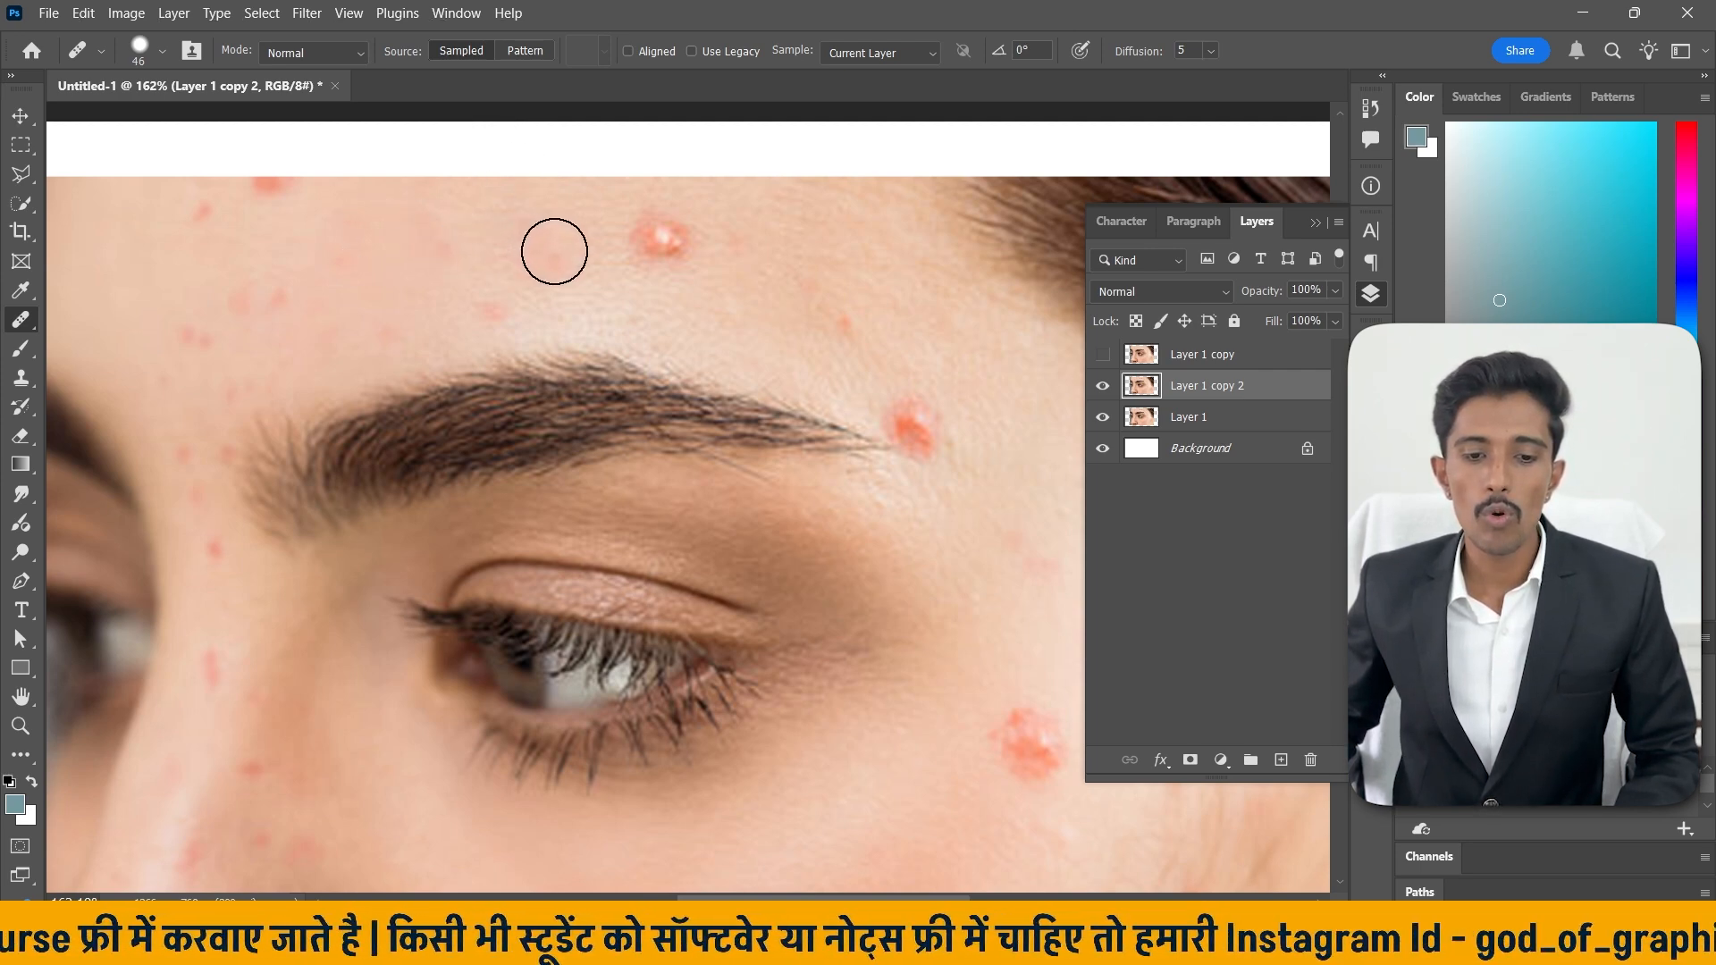
pyautogui.click(662, 240)
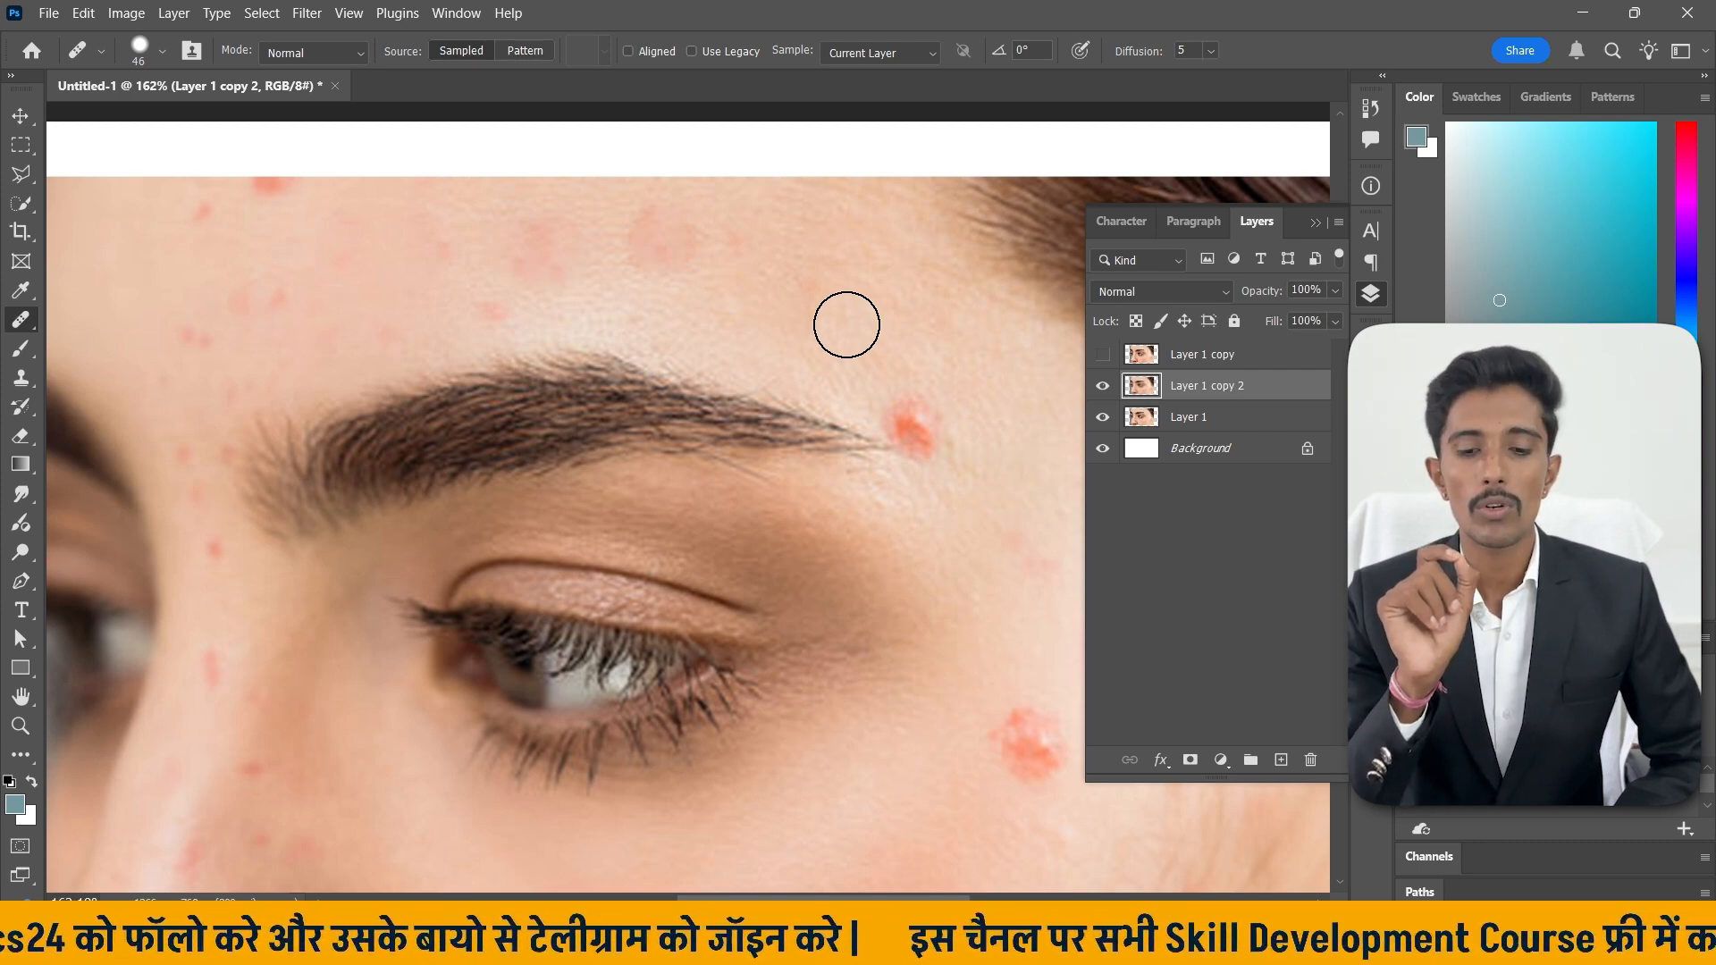
# Heal the pimple at the outer end of the eyebrow, undoing the first attempt and brushing over it again.
pyautogui.moveTo(891, 356); pyautogui.dragTo(682, 322)
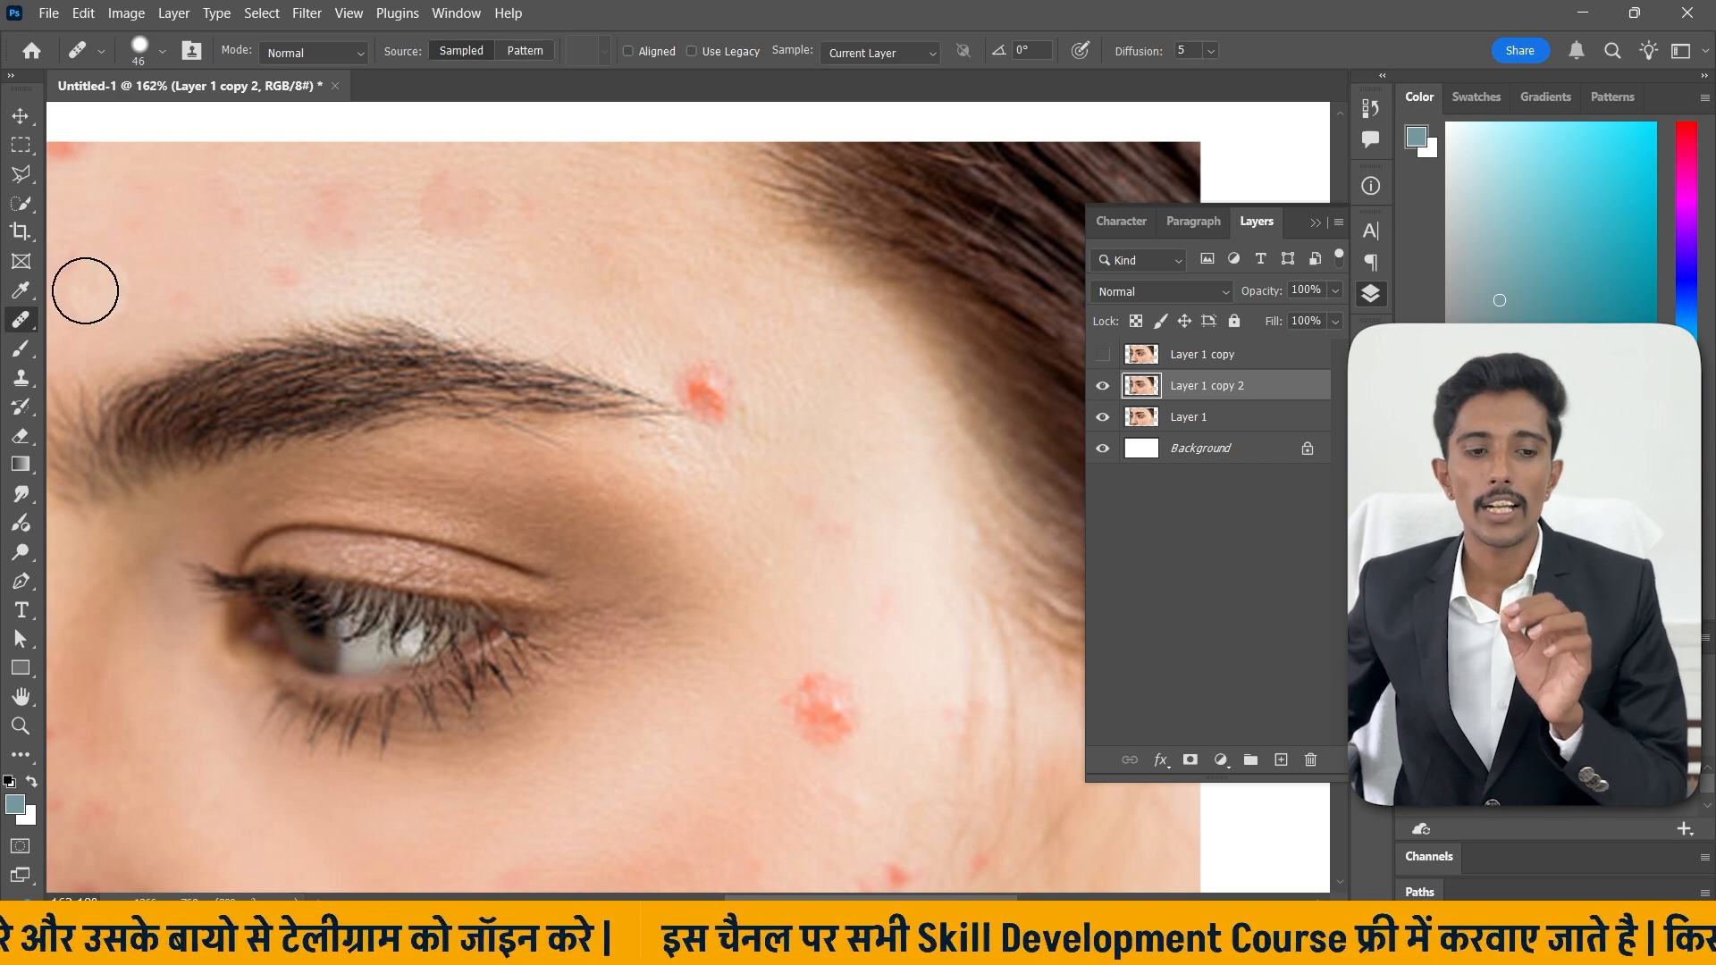
pyautogui.click(713, 373)
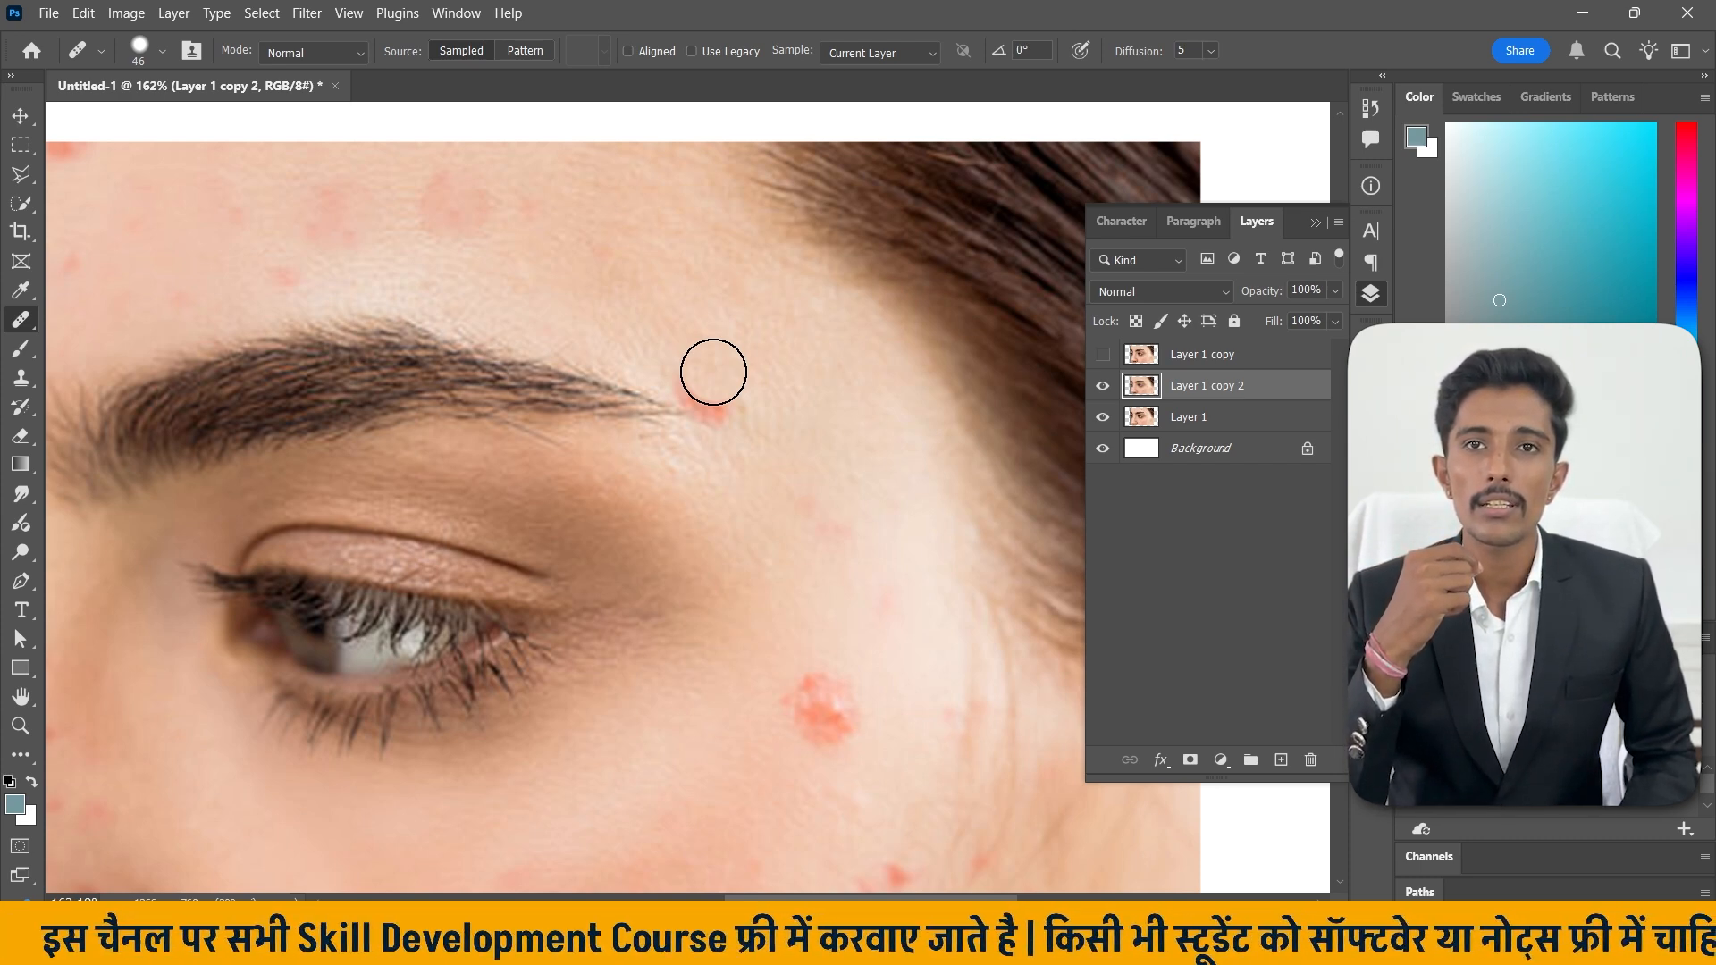
pyautogui.hotkey('ctrl', 'z')
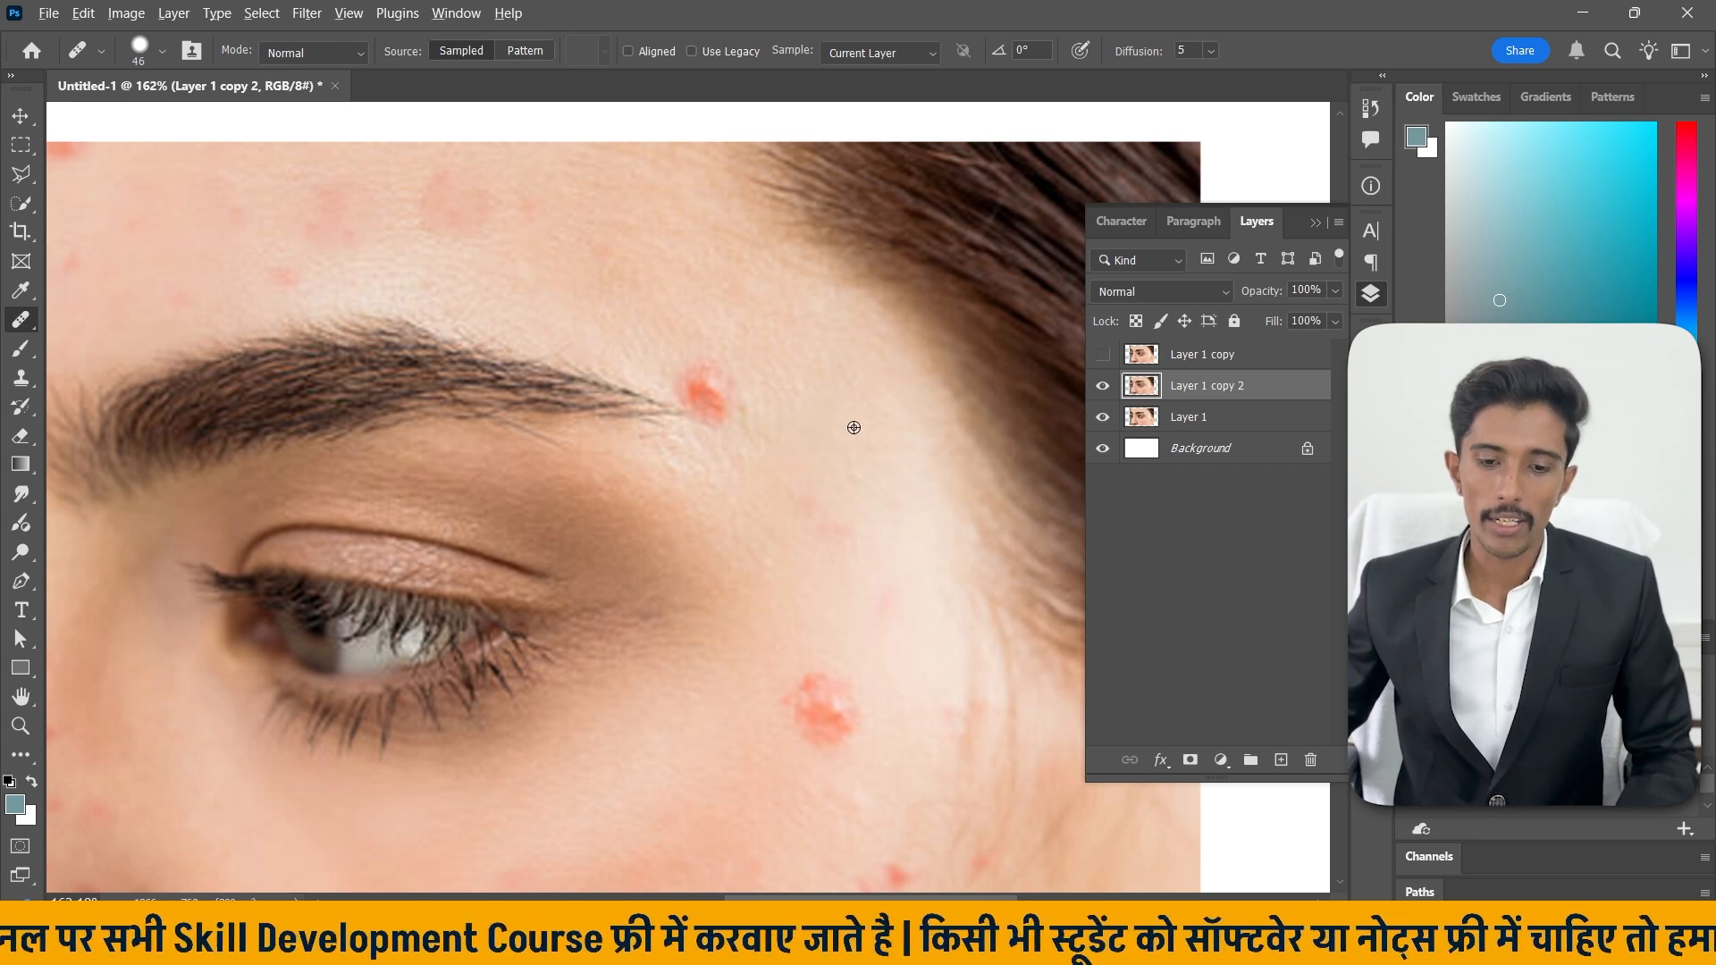
pyautogui.moveTo(725, 408)
pyautogui.mouseDown()
pyautogui.moveTo(696, 372)
pyautogui.moveTo(709, 403)
pyautogui.mouseUp()
pyautogui.scroll(-2, 706, 417)
pyautogui.scroll(-2, 706, 416)
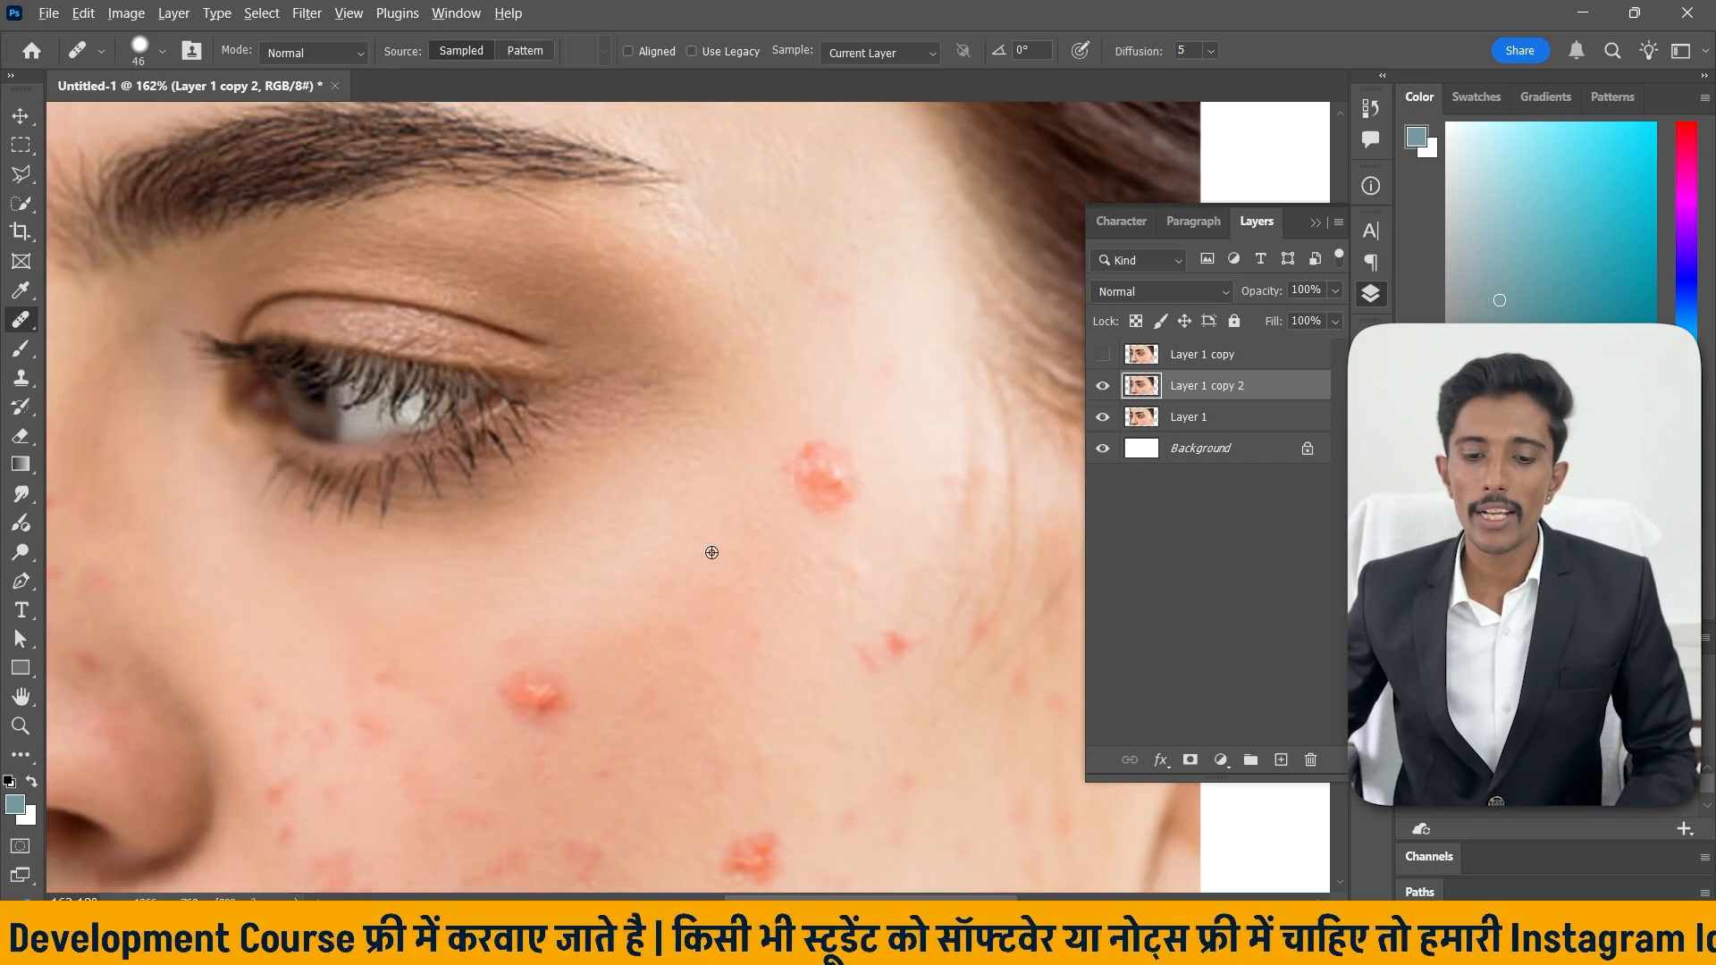
# Heal the two large cheek pimples and the small red spot beside them with the Healing Brush, resampling clean skin.
pyautogui.moveTo(767, 489)
pyautogui.mouseDown()
pyautogui.moveTo(796, 452)
pyautogui.moveTo(819, 498)
pyautogui.moveTo(831, 464)
pyautogui.moveTo(808, 464)
pyautogui.mouseUp()
pyautogui.scroll(-2, 808, 464)
pyautogui.scroll(-2, 760, 460)
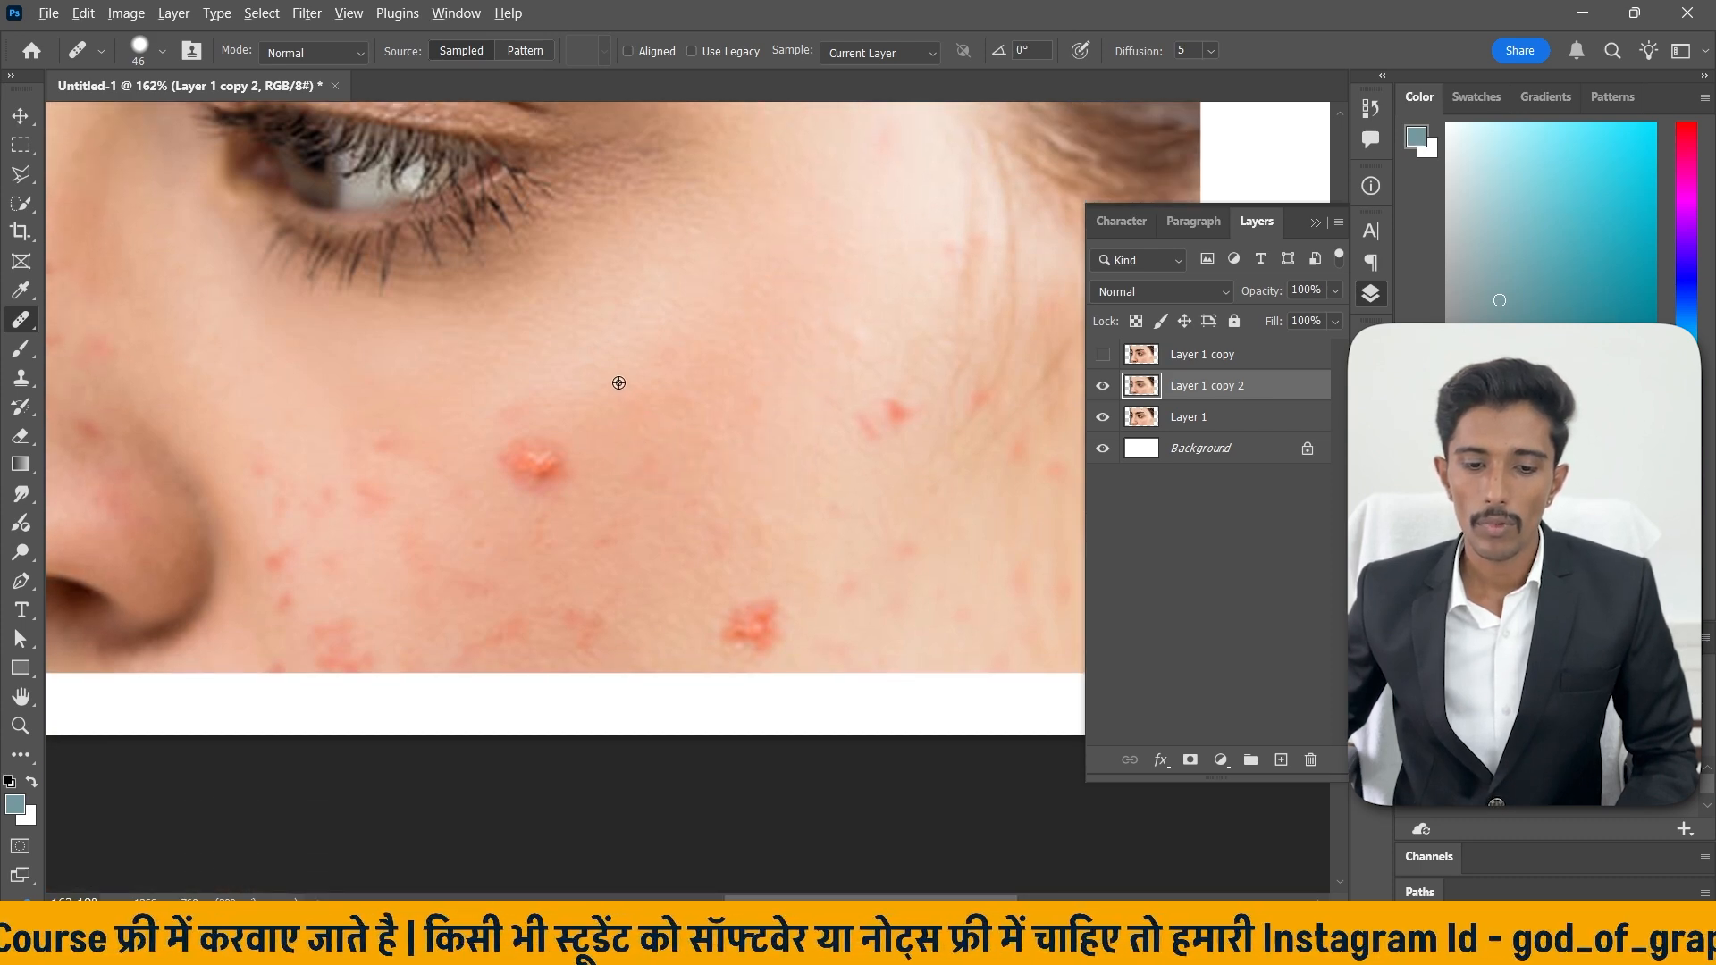
pyautogui.moveTo(519, 425)
pyautogui.mouseDown()
pyautogui.moveTo(555, 460)
pyautogui.moveTo(556, 444)
pyautogui.mouseUp()
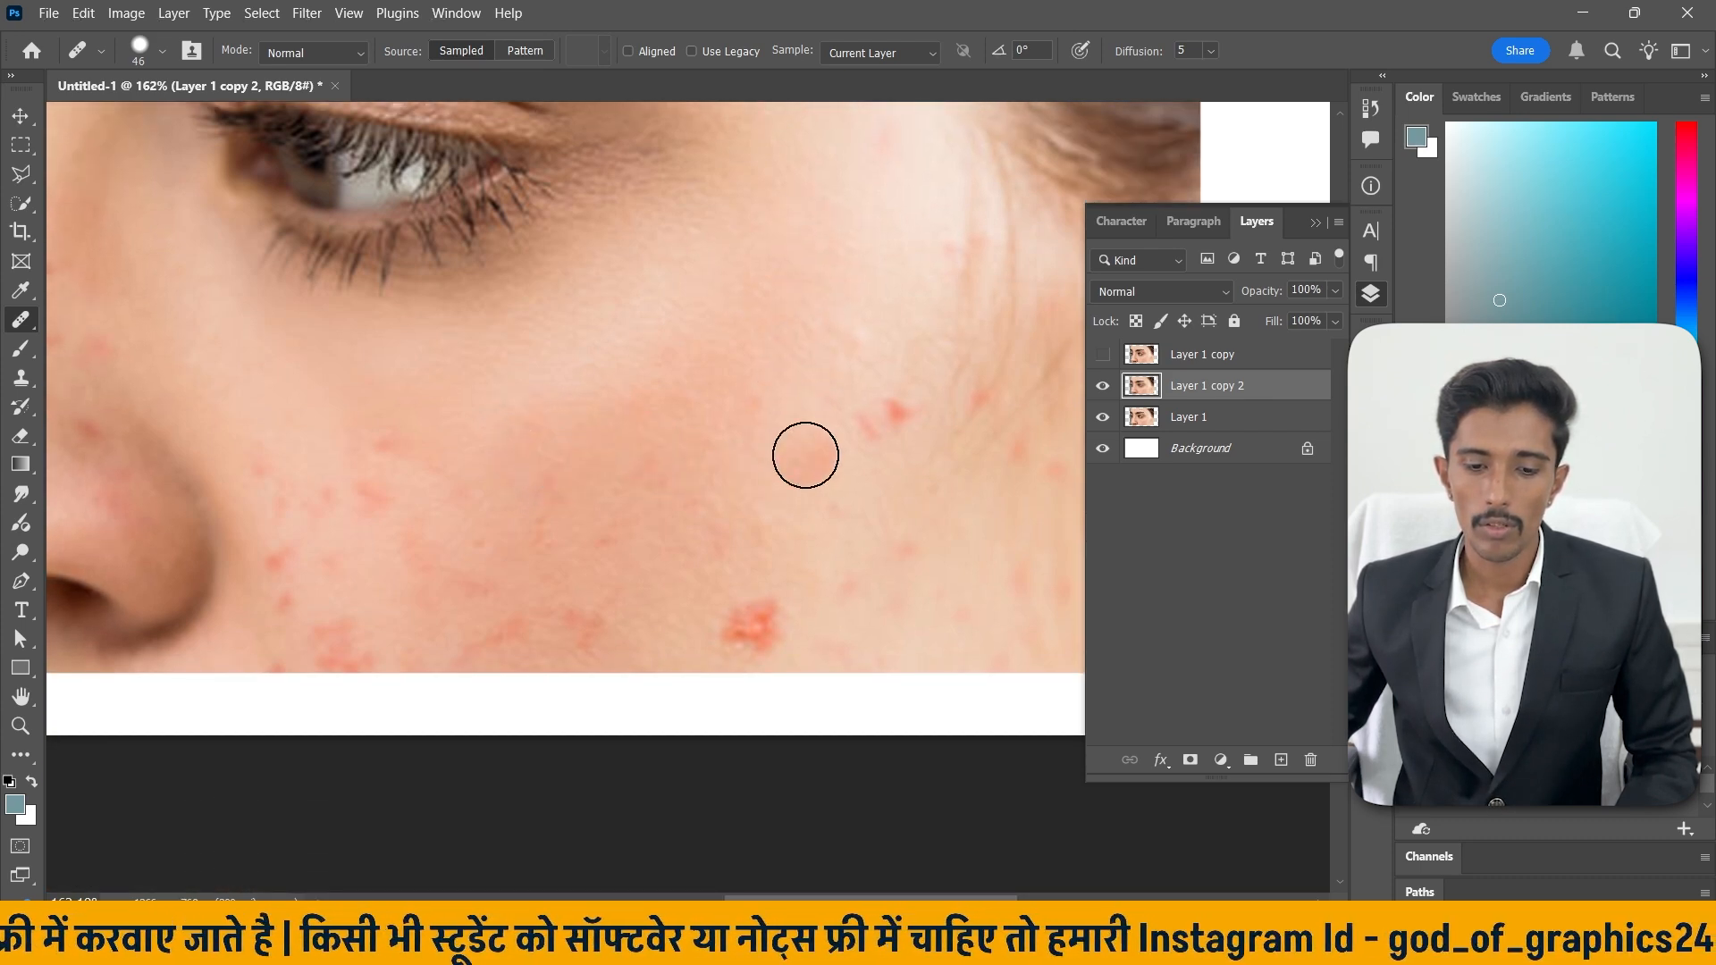
pyautogui.keyDown('alt'); pyautogui.click(811, 336); pyautogui.keyUp('alt')
pyautogui.moveTo(892, 403); pyautogui.dragTo(873, 421)
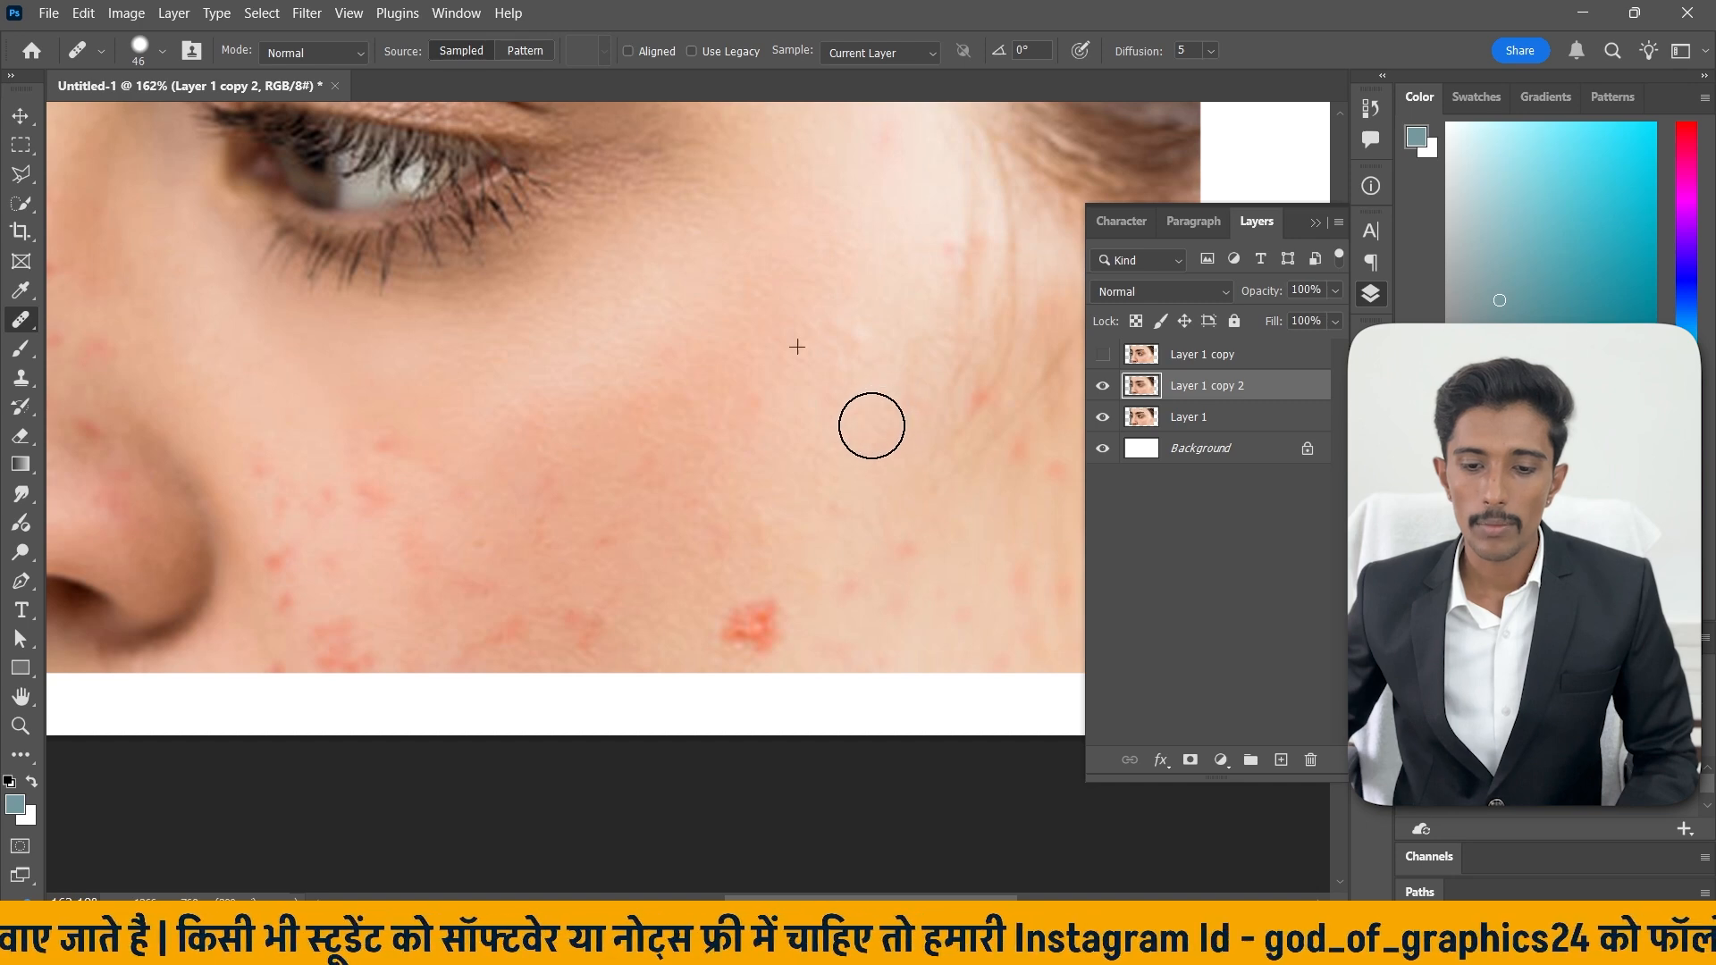
# Sample clean cheek skin and heal the red blemish on the lower cheek.
pyautogui.scroll(-1, 787, 417)
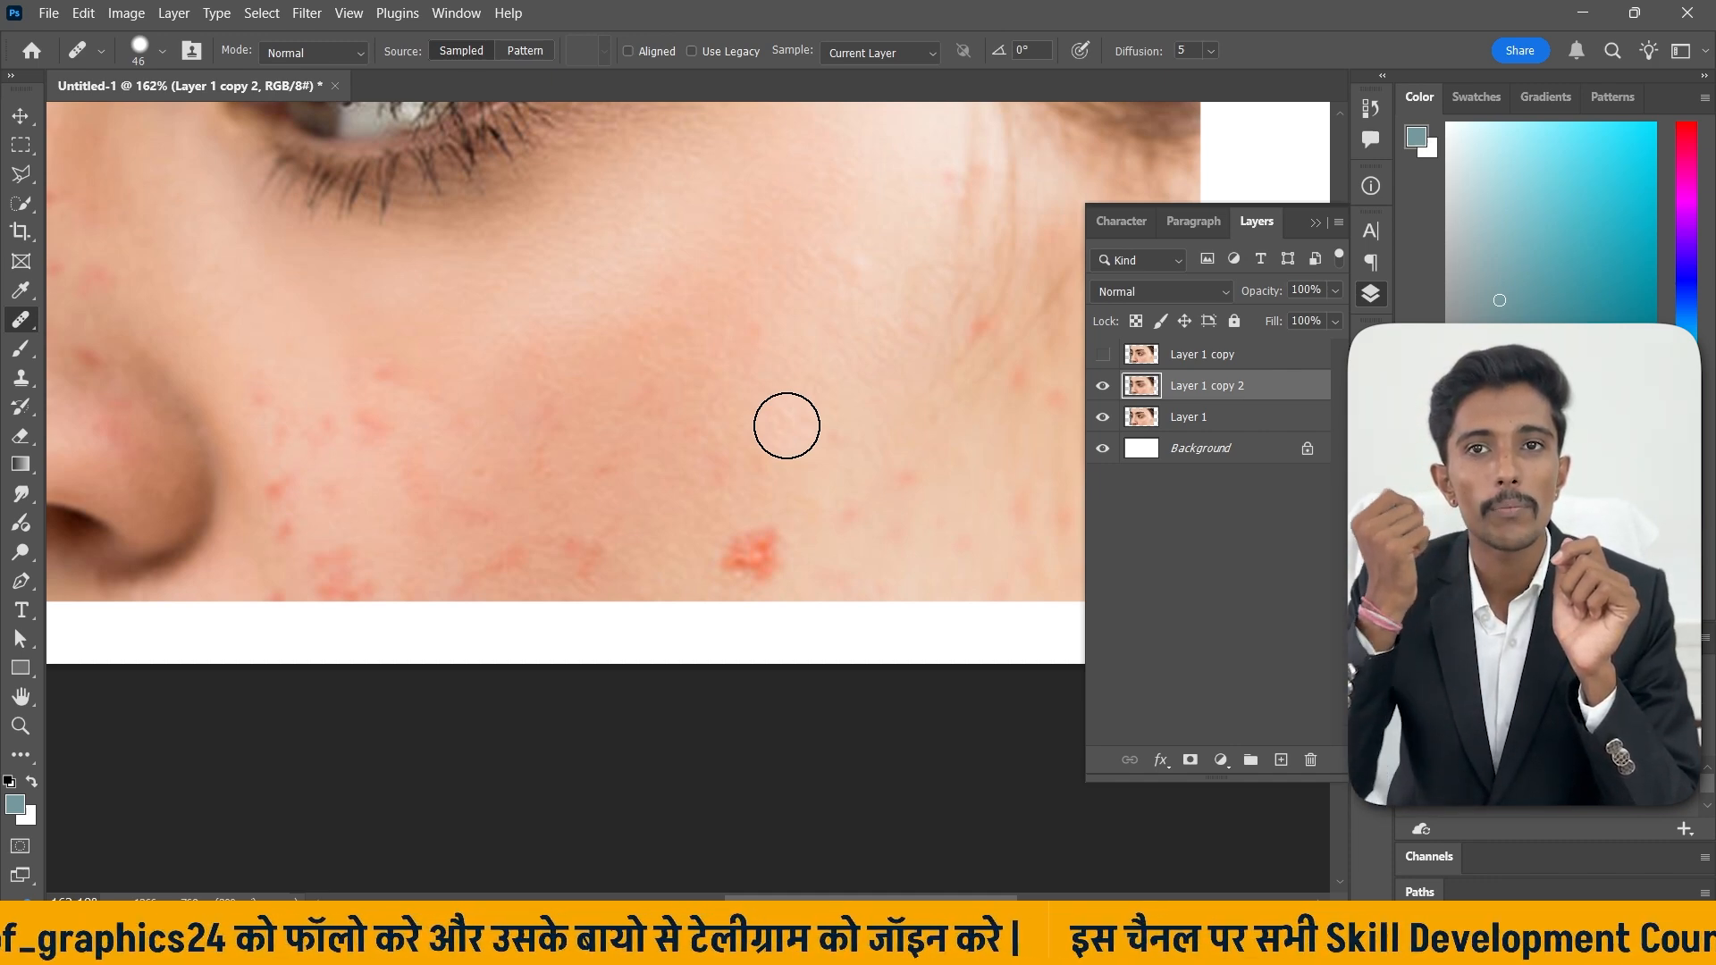
pyautogui.keyDown('alt'); pyautogui.click(827, 498); pyautogui.keyUp('alt')
pyautogui.moveTo(758, 580); pyautogui.dragTo(753, 546)
pyautogui.scroll(-3, 785, 487)
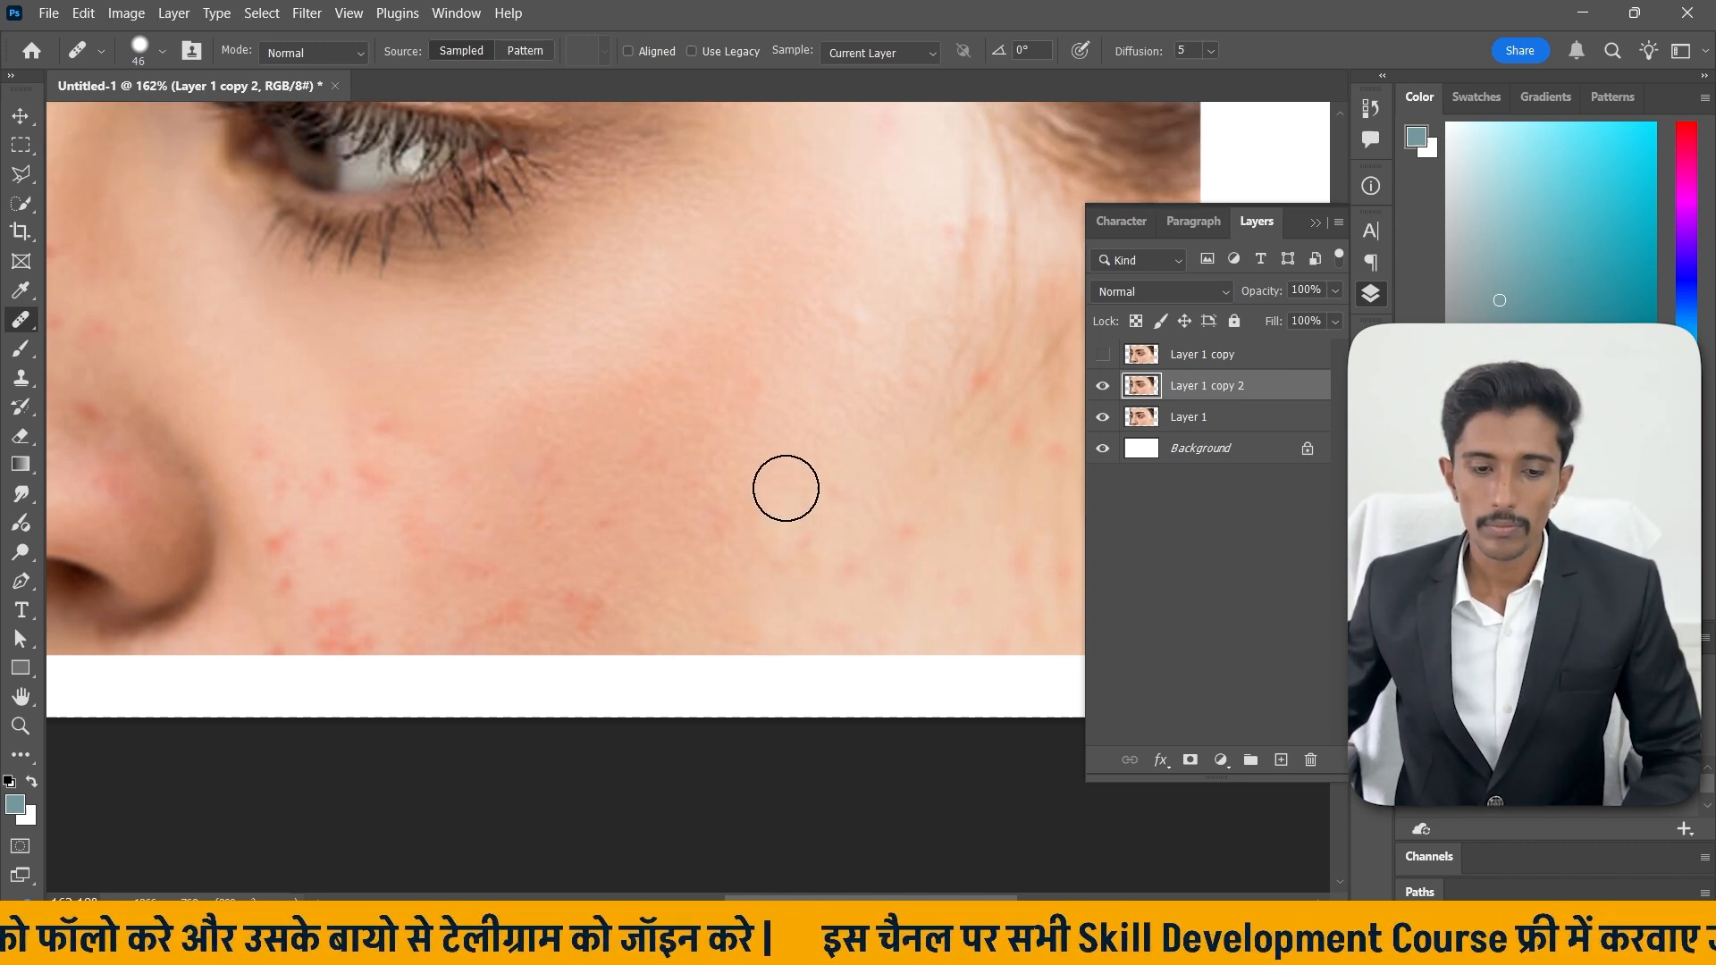
# Heal the small red spots on the cheek beside the nose with the Healing Brush.
pyautogui.moveTo(374, 460)
pyautogui.mouseDown()
pyautogui.moveTo(460, 481)
pyautogui.moveTo(419, 526)
pyautogui.moveTo(448, 525)
pyautogui.mouseUp()
pyautogui.keyDown('alt'); pyautogui.click(414, 419); pyautogui.keyUp('alt')
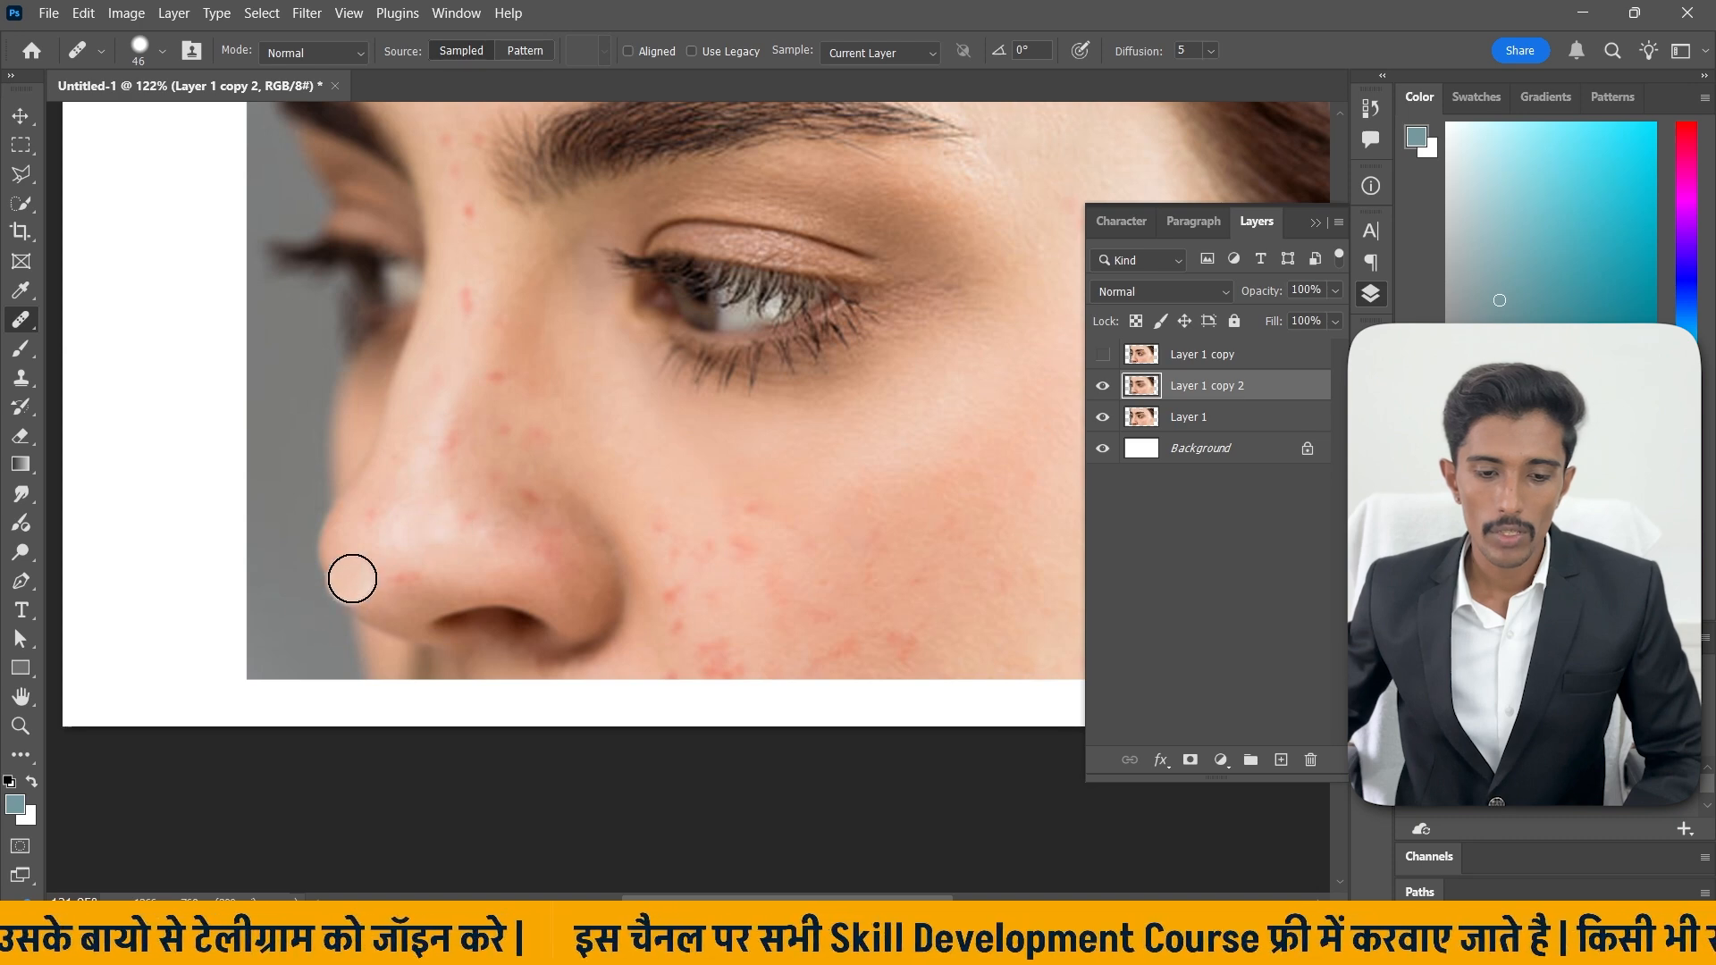
pyautogui.scroll(5, 400, 537)
pyautogui.scroll(-2, 371, 505)
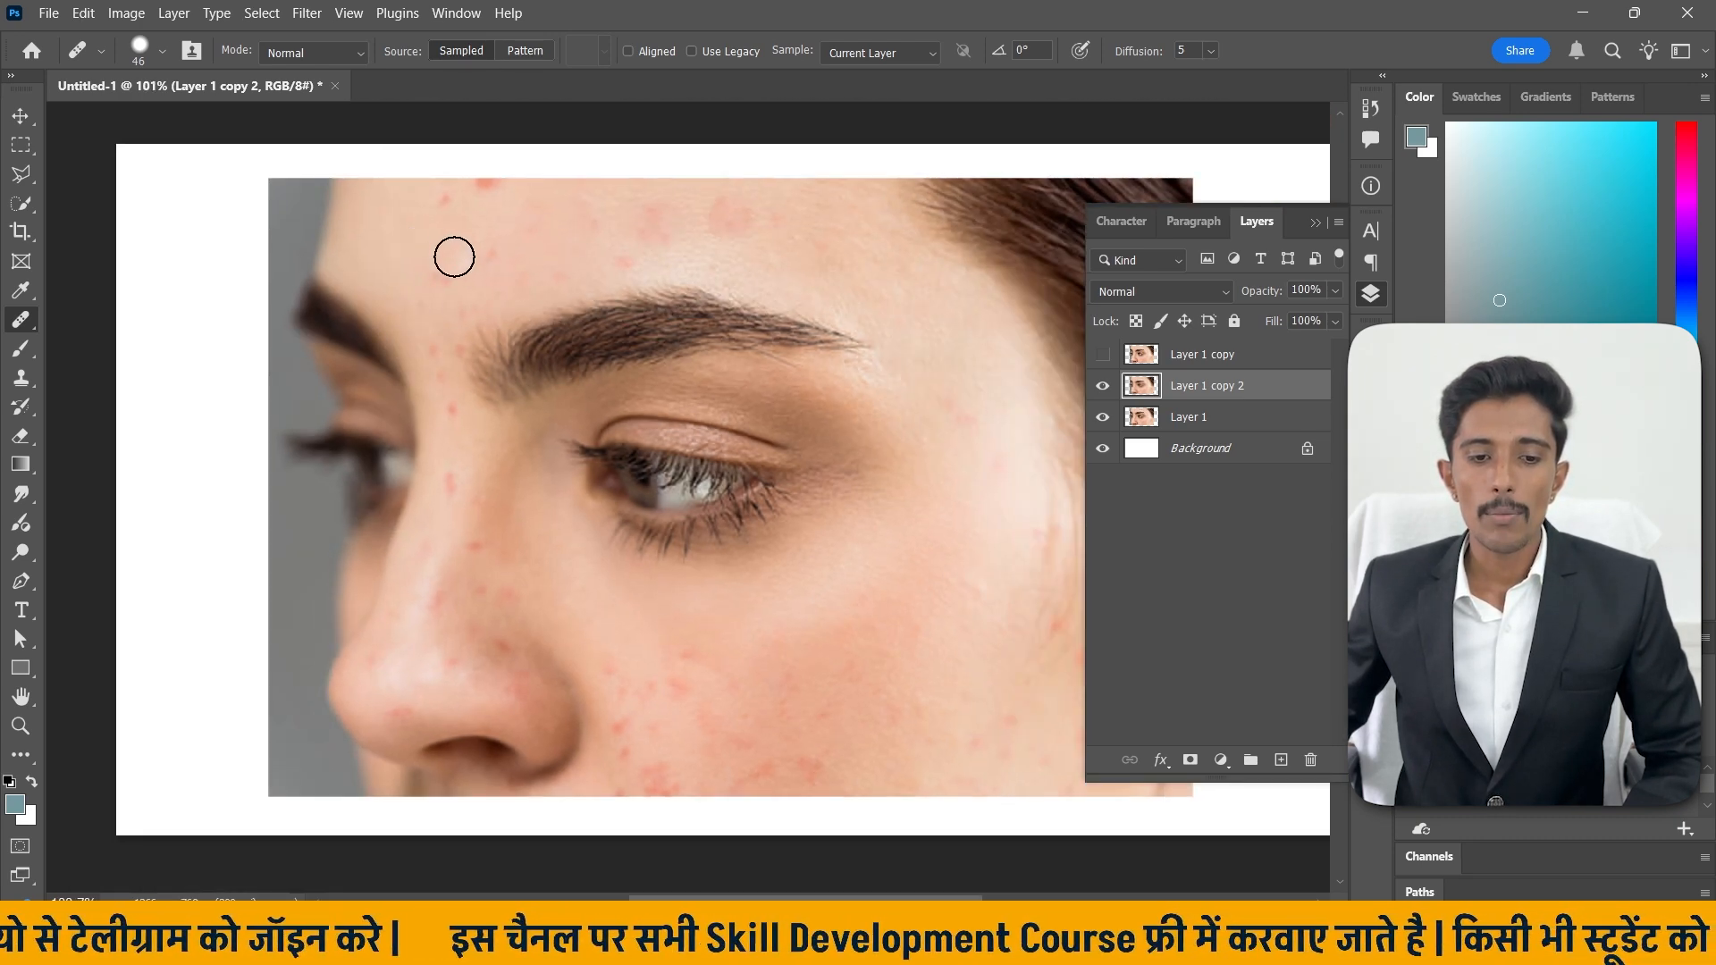
# Heal the scattered red spots along the nose bridge and between the eyebrows with repeated Healing Brush strokes.
pyautogui.scroll(2, 453, 256)
pyautogui.keyDown('alt'); pyautogui.click(378, 297); pyautogui.keyUp('alt')
pyautogui.moveTo(424, 320); pyautogui.dragTo(482, 296)
pyautogui.keyDown('alt'); pyautogui.click(394, 279); pyautogui.keyUp('alt')
pyautogui.keyDown('alt'); pyautogui.click(403, 297); pyautogui.keyUp('alt')
pyautogui.moveTo(424, 399); pyautogui.dragTo(432, 416)
pyautogui.keyDown('alt'); pyautogui.click(415, 335); pyautogui.keyUp('alt')
pyautogui.click(444, 478)
pyautogui.scroll(-2, 402, 393)
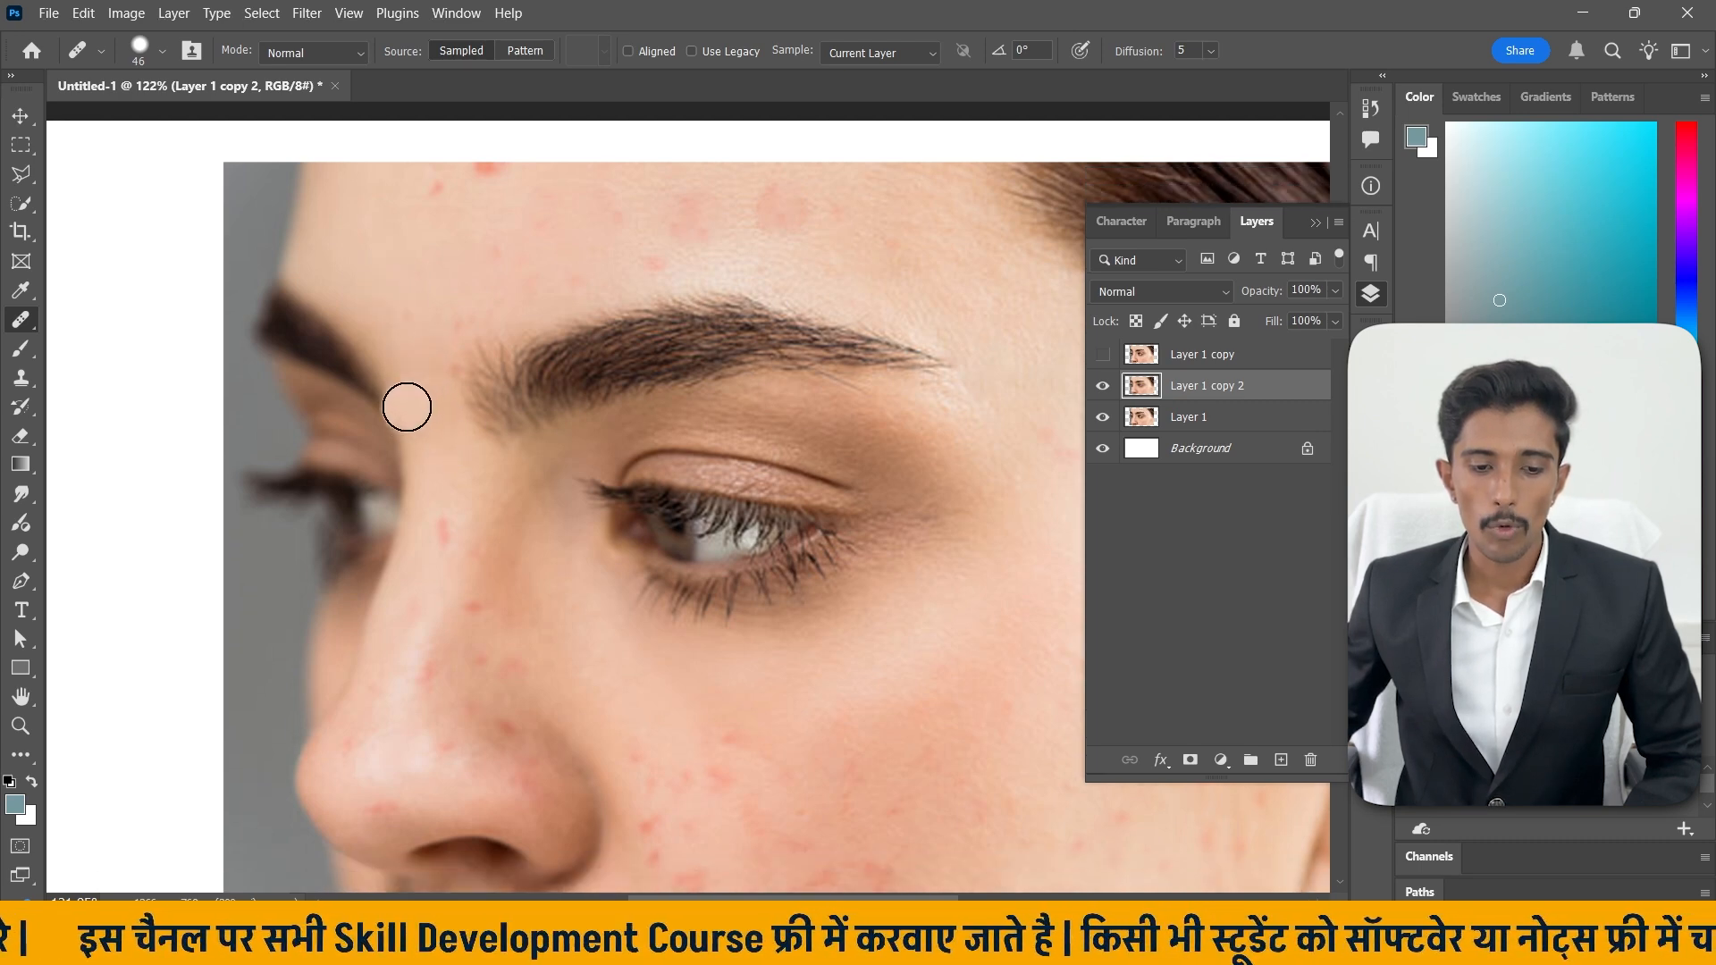
pyautogui.moveTo(443, 479); pyautogui.dragTo(435, 502)
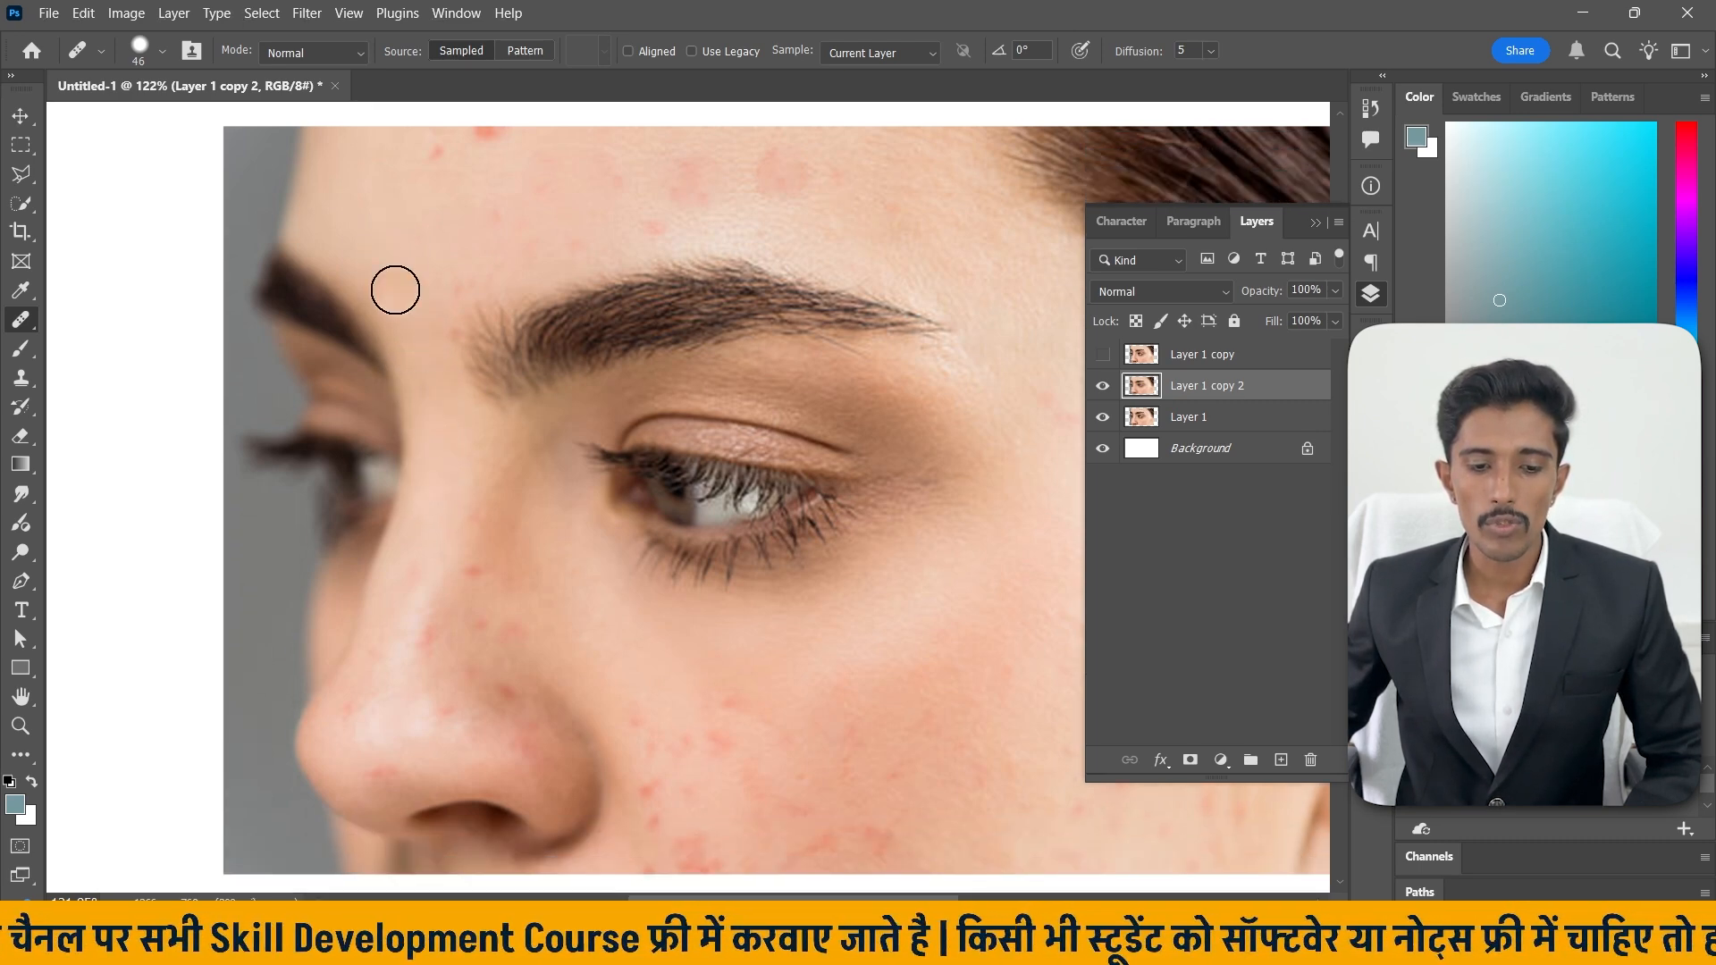
# Compare before and after by toggling the visibility of Layer 1 copy 2.
pyautogui.click(27, 120)
pyautogui.scroll(-5, 378, 316)
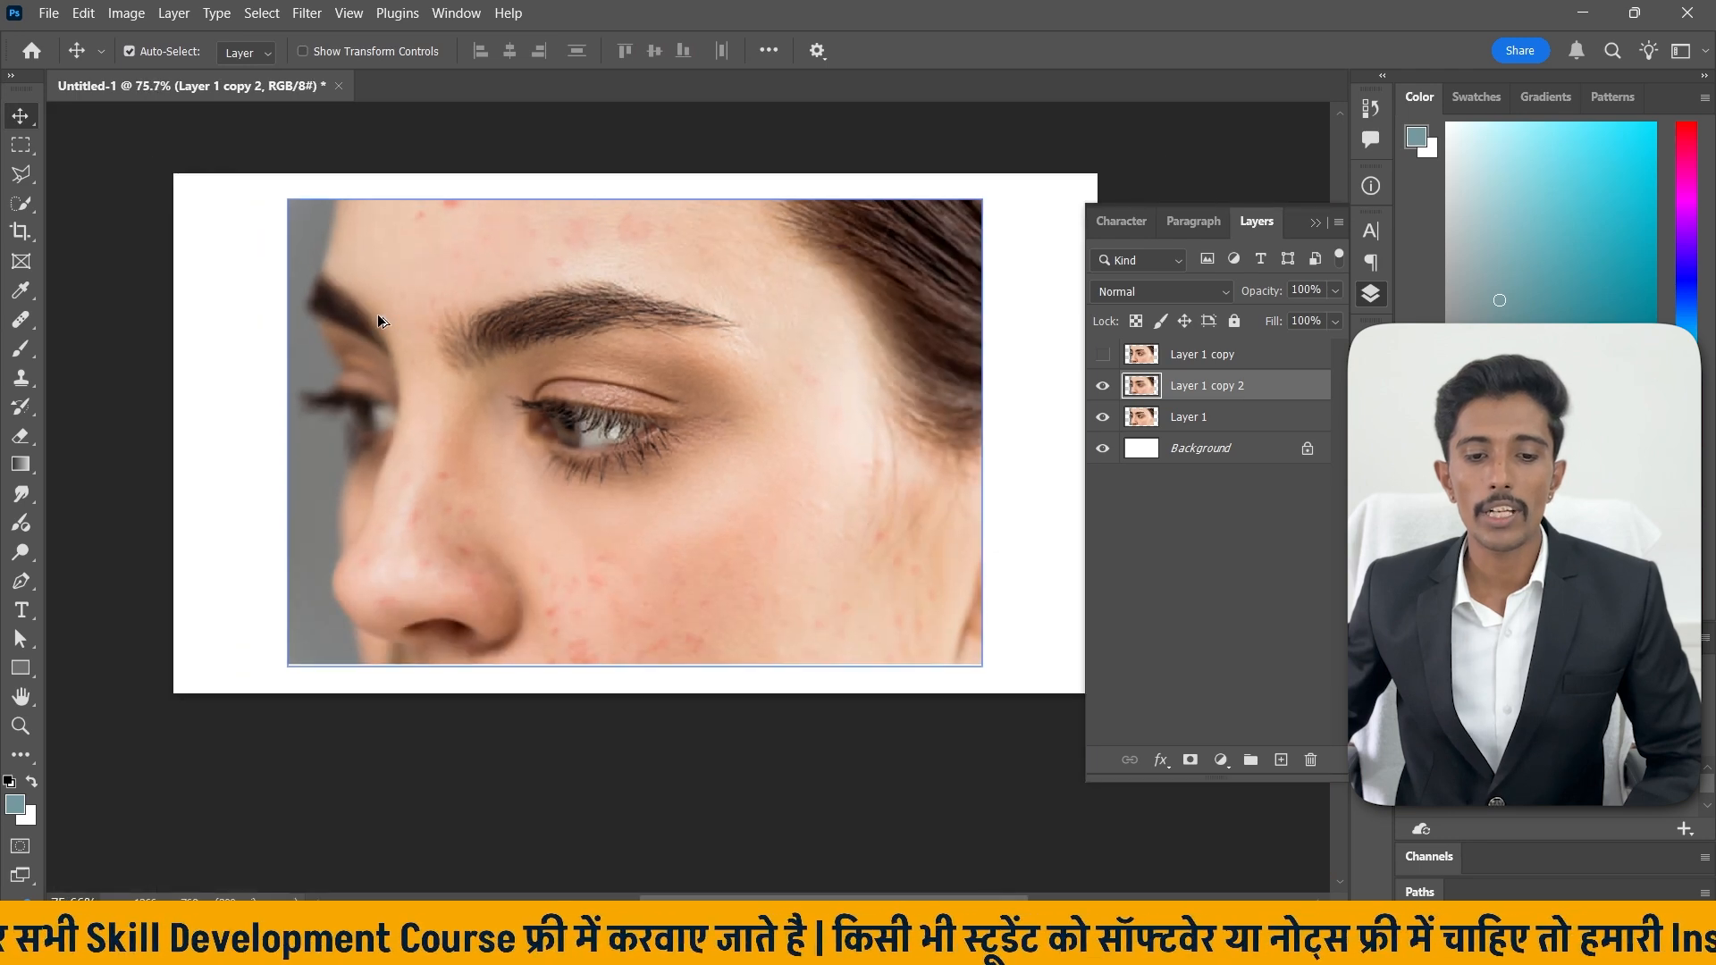
pyautogui.scroll(3, 536, 319)
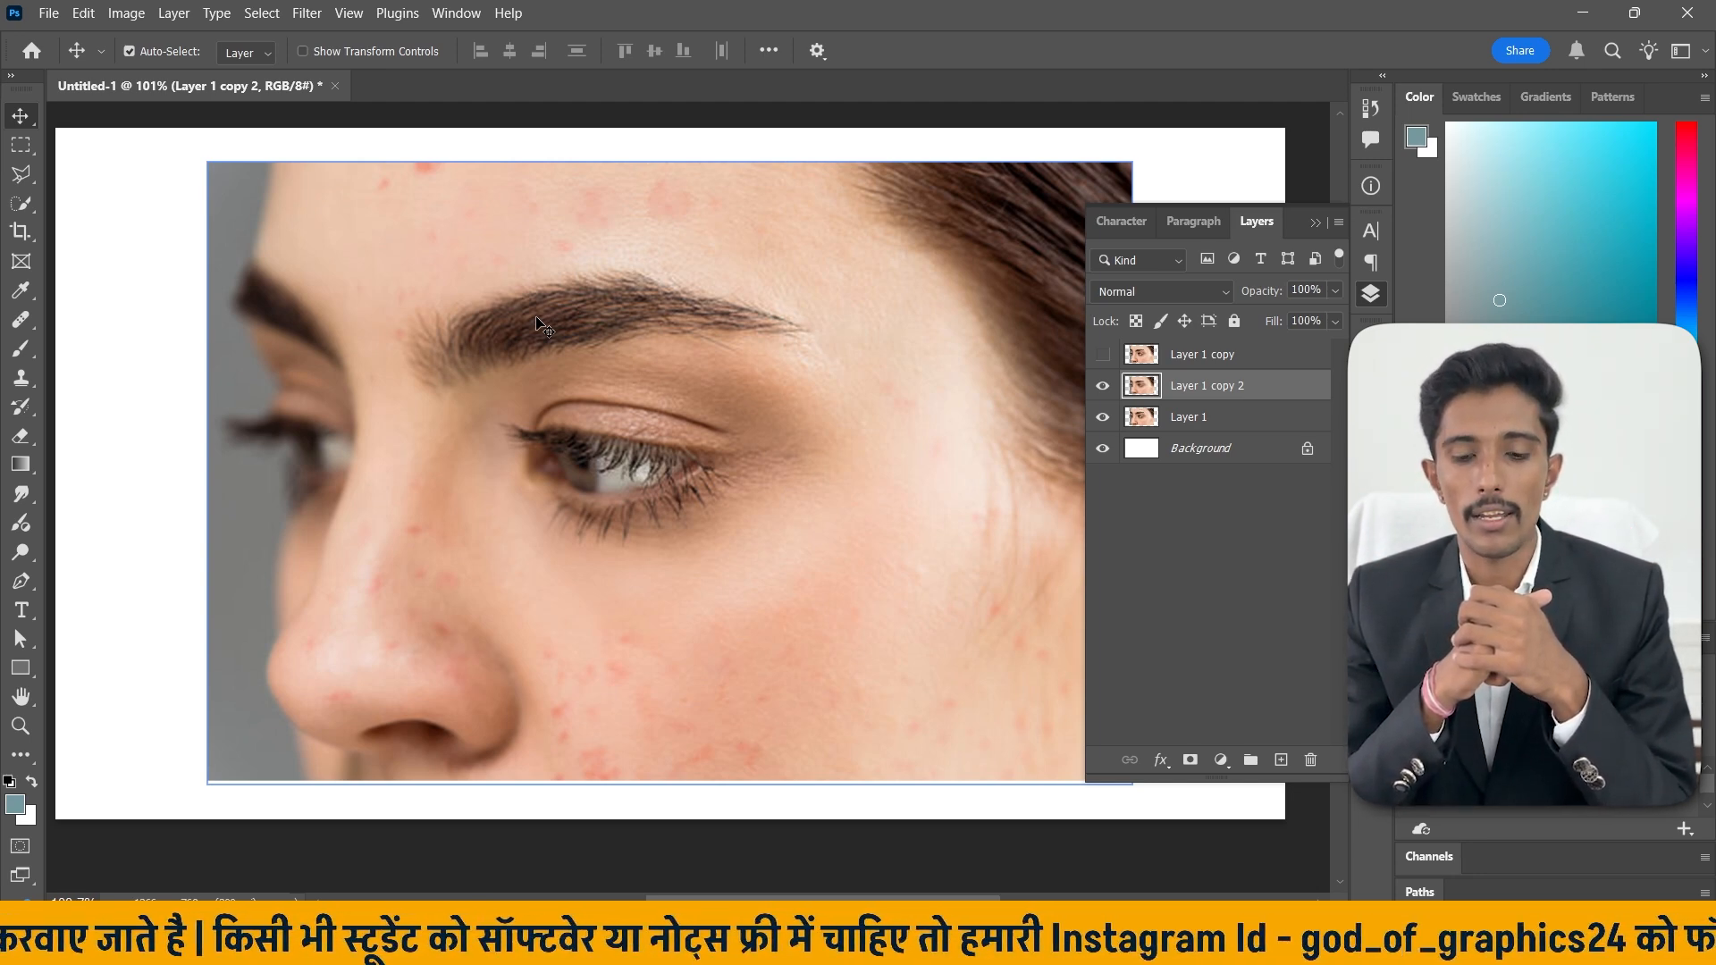
pyautogui.click(1102, 387)
pyautogui.click(1103, 387)
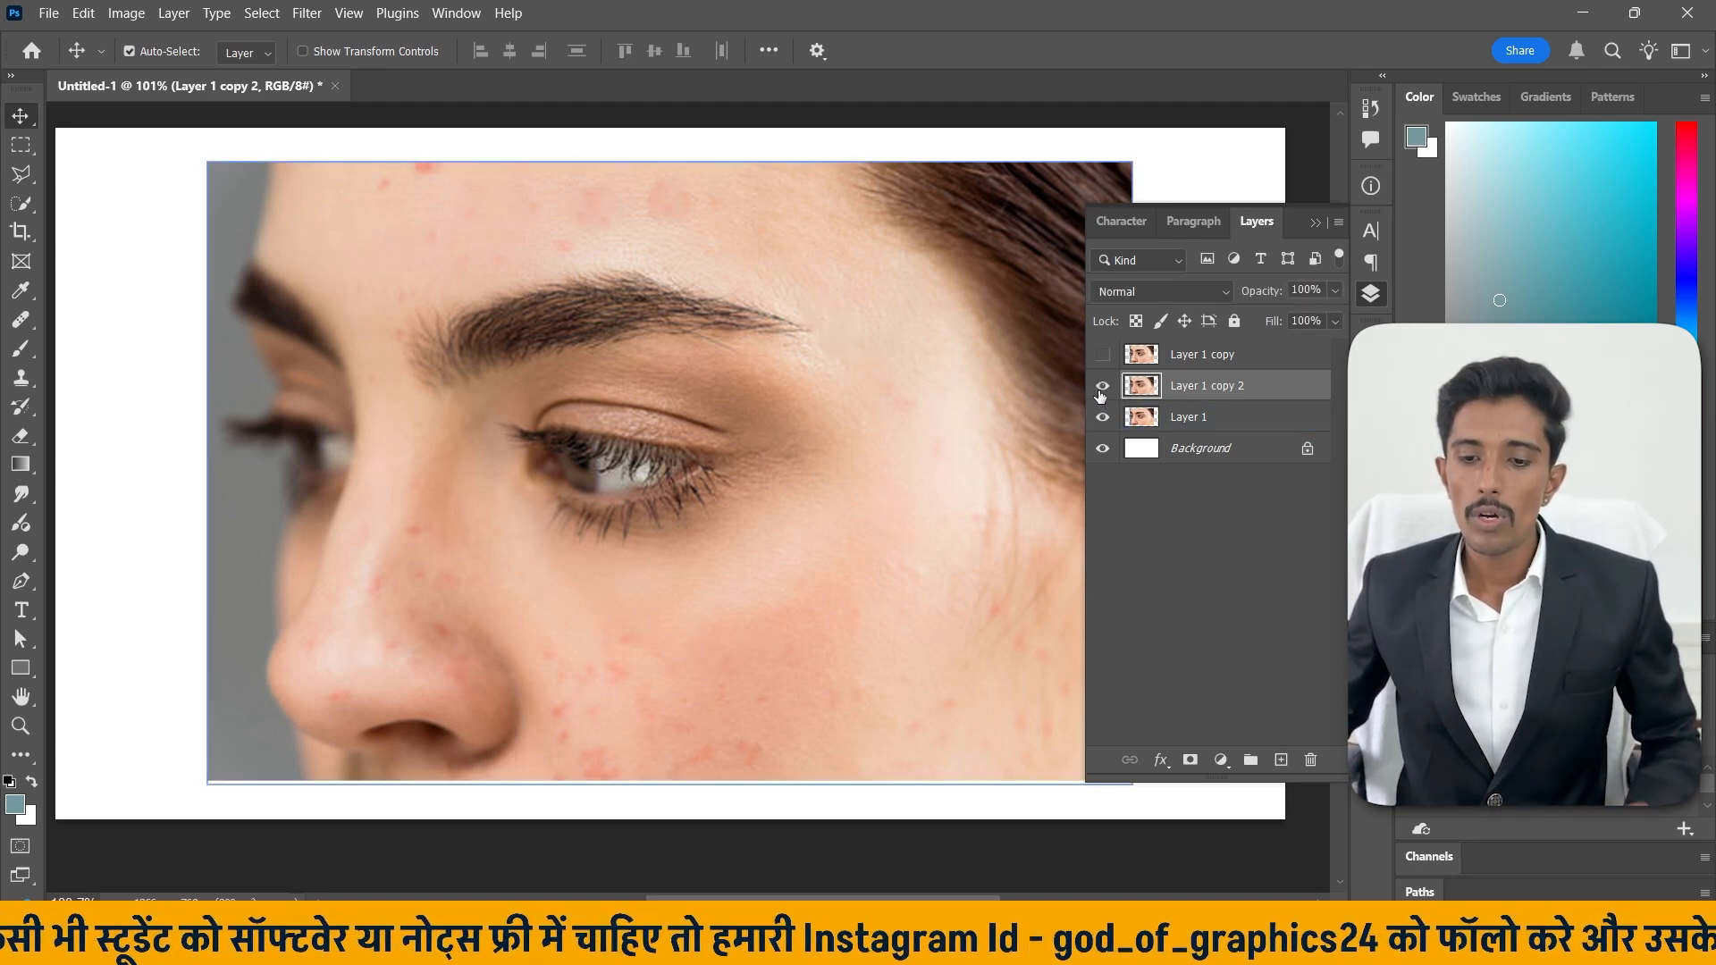
pyautogui.click(1102, 387)
pyautogui.click(1102, 387)
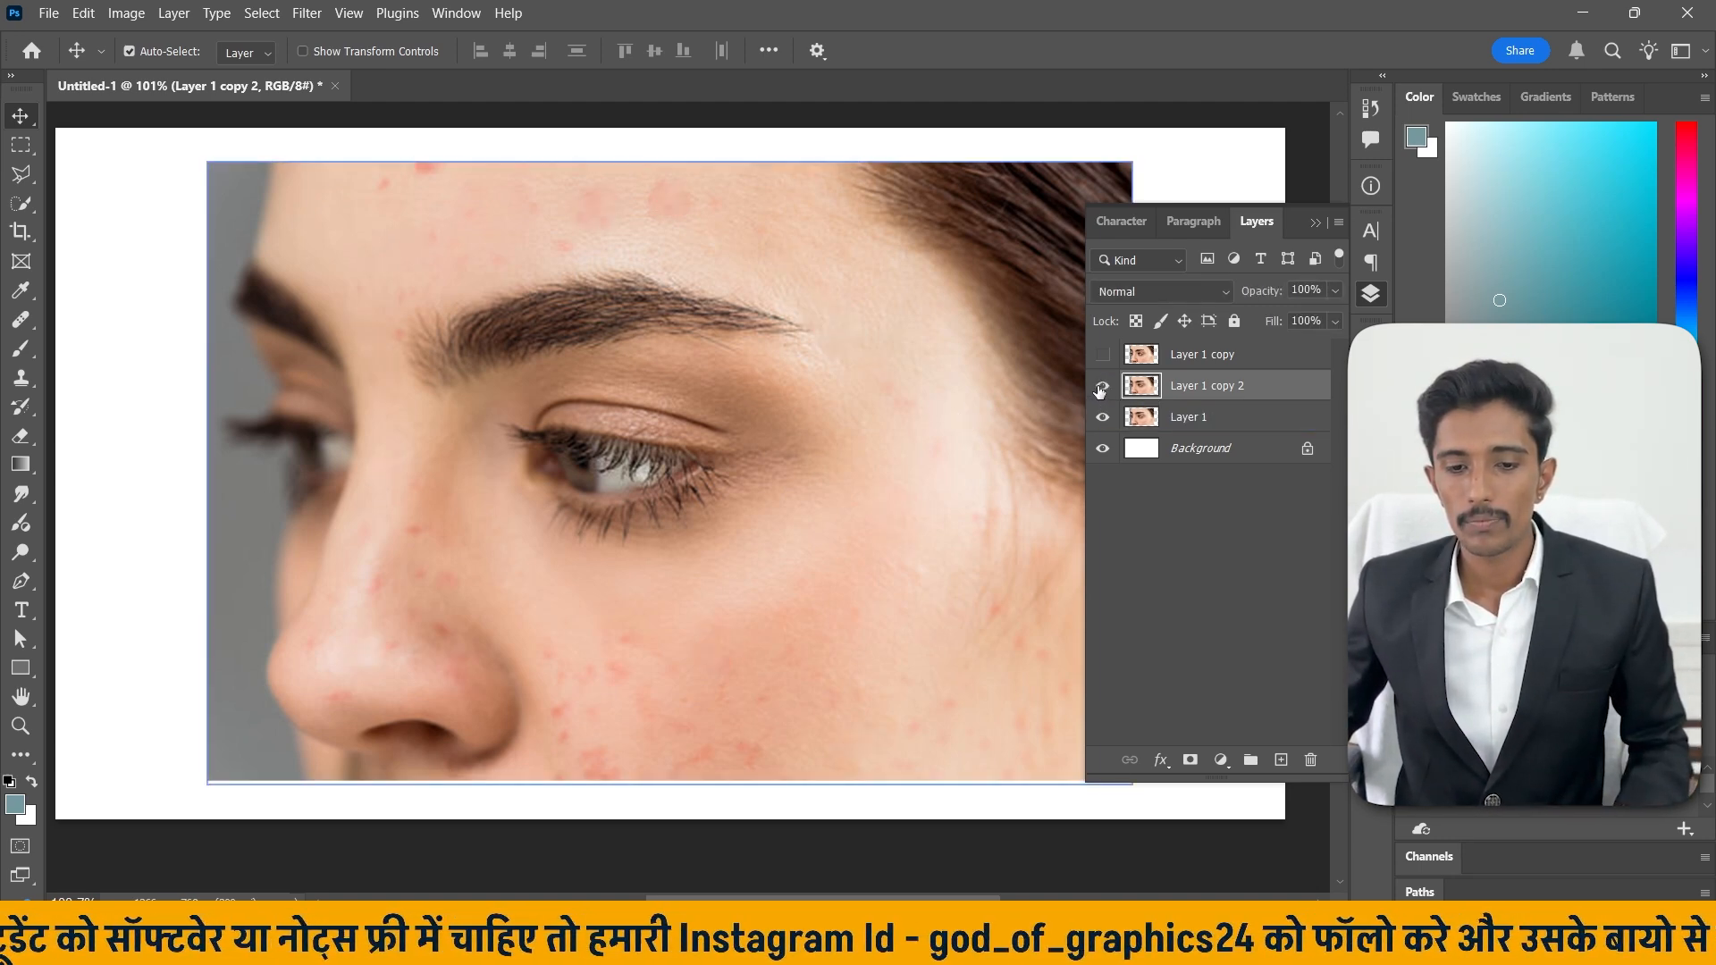
pyautogui.click(21, 319)
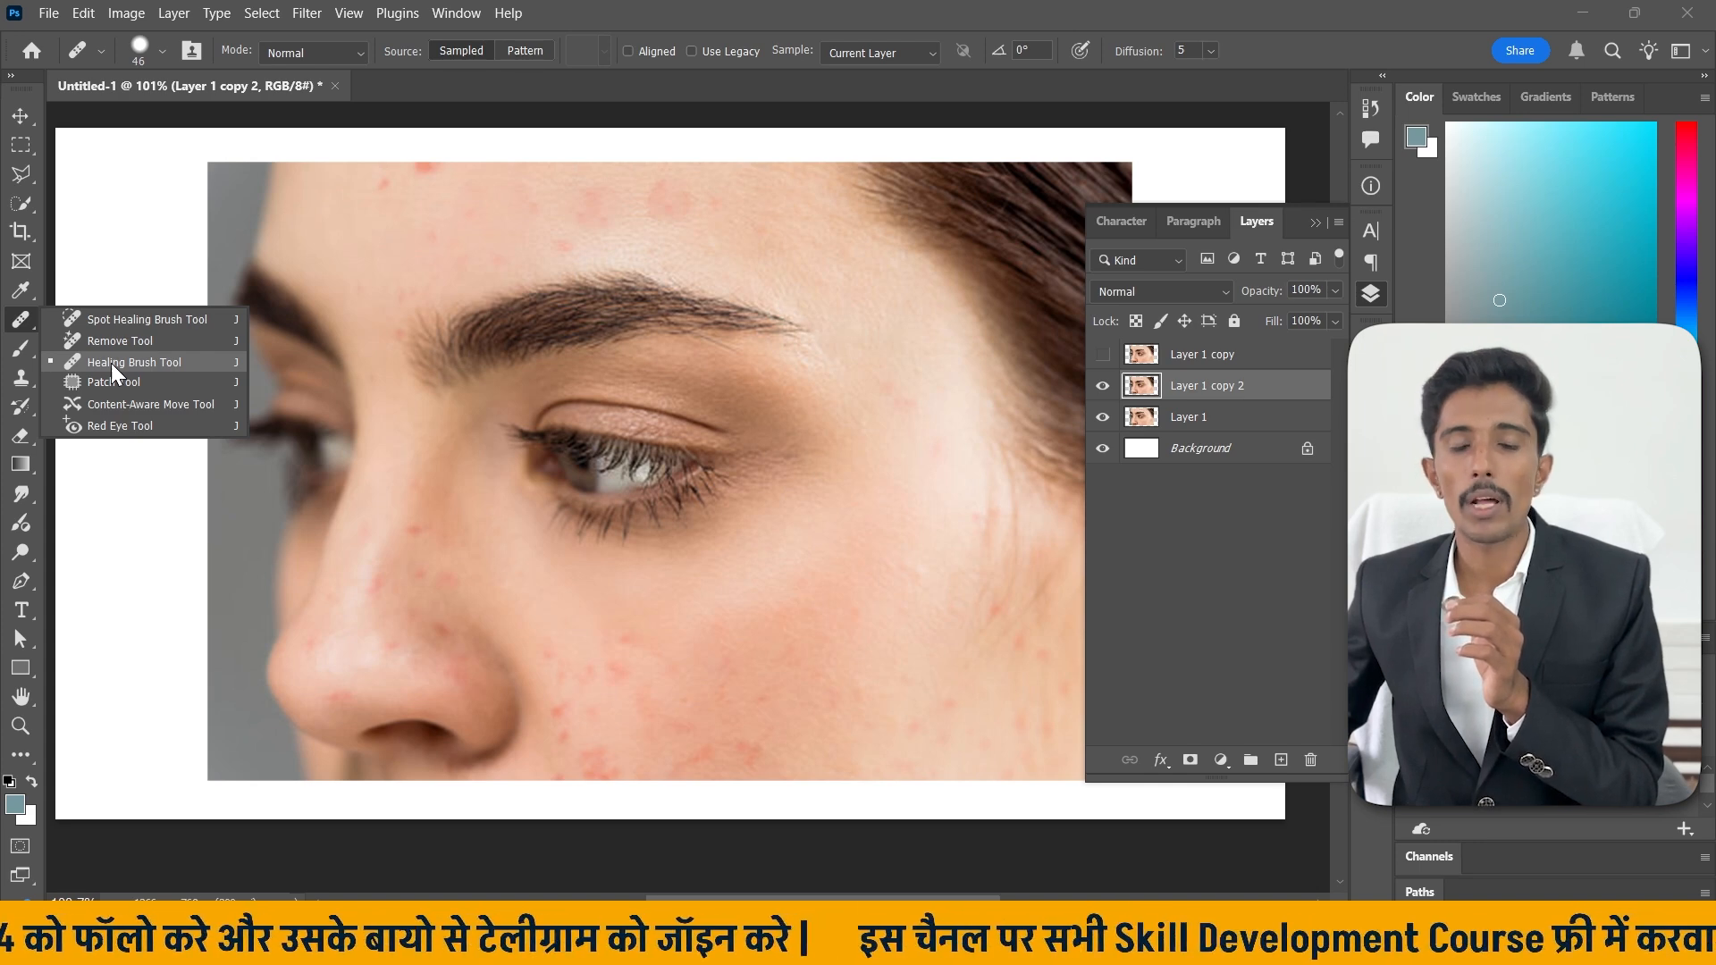
pyautogui.click(136, 320)
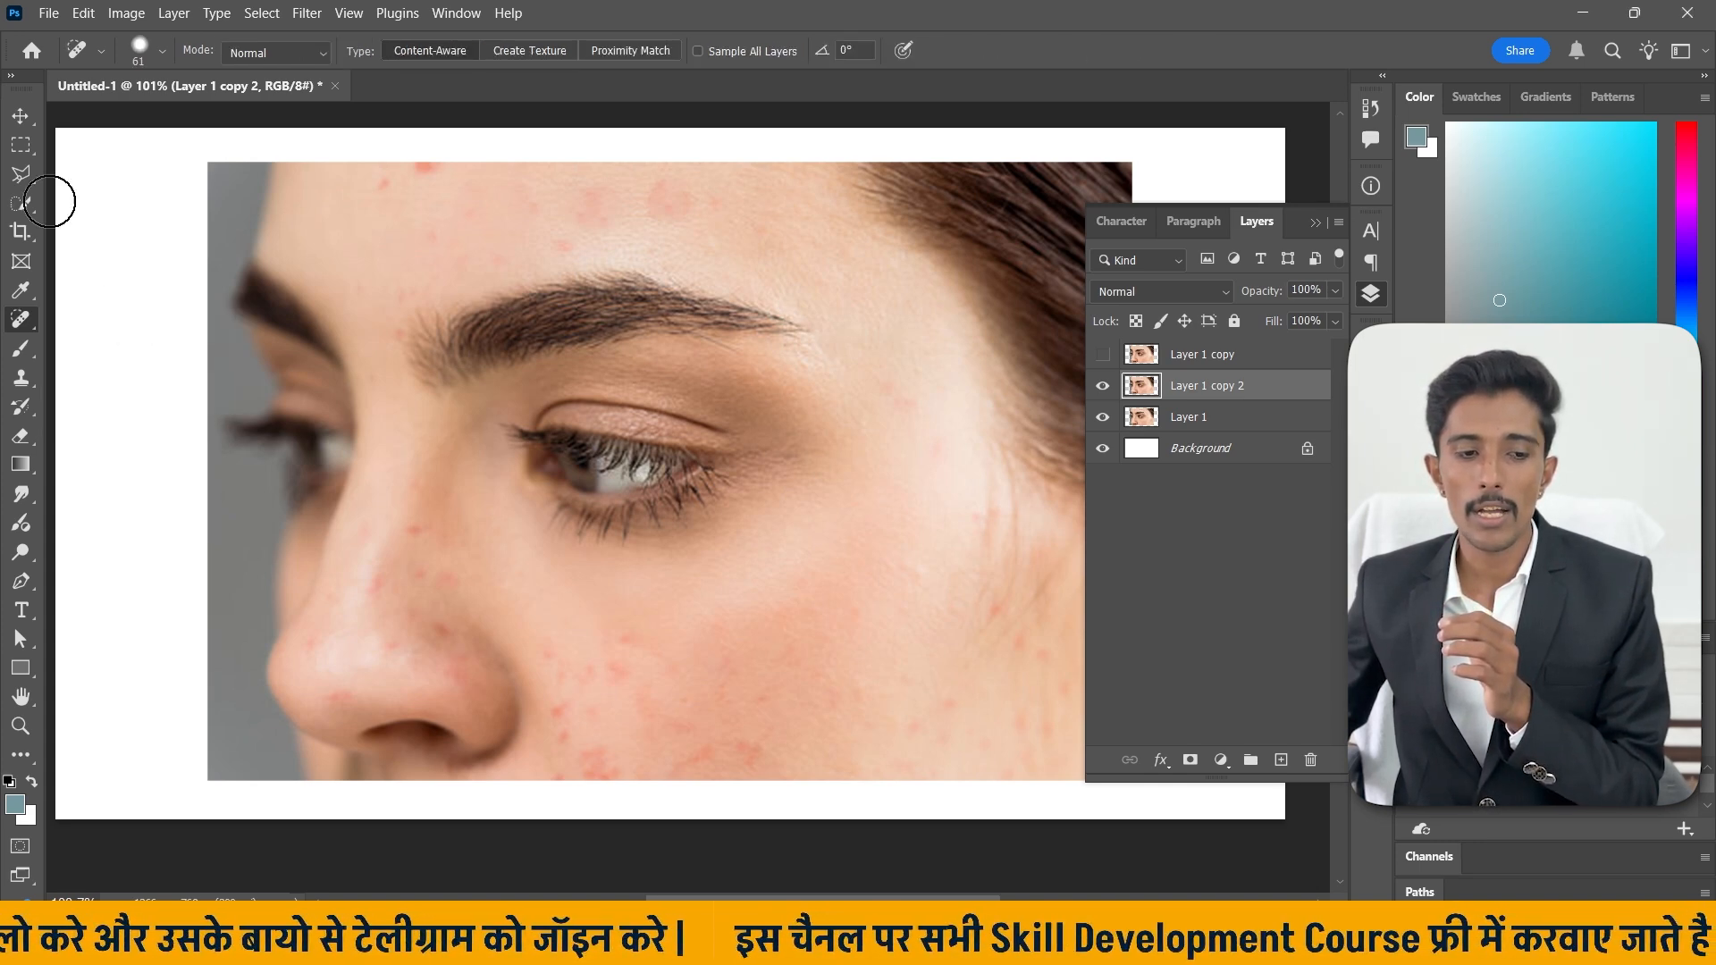
pyautogui.click(21, 115)
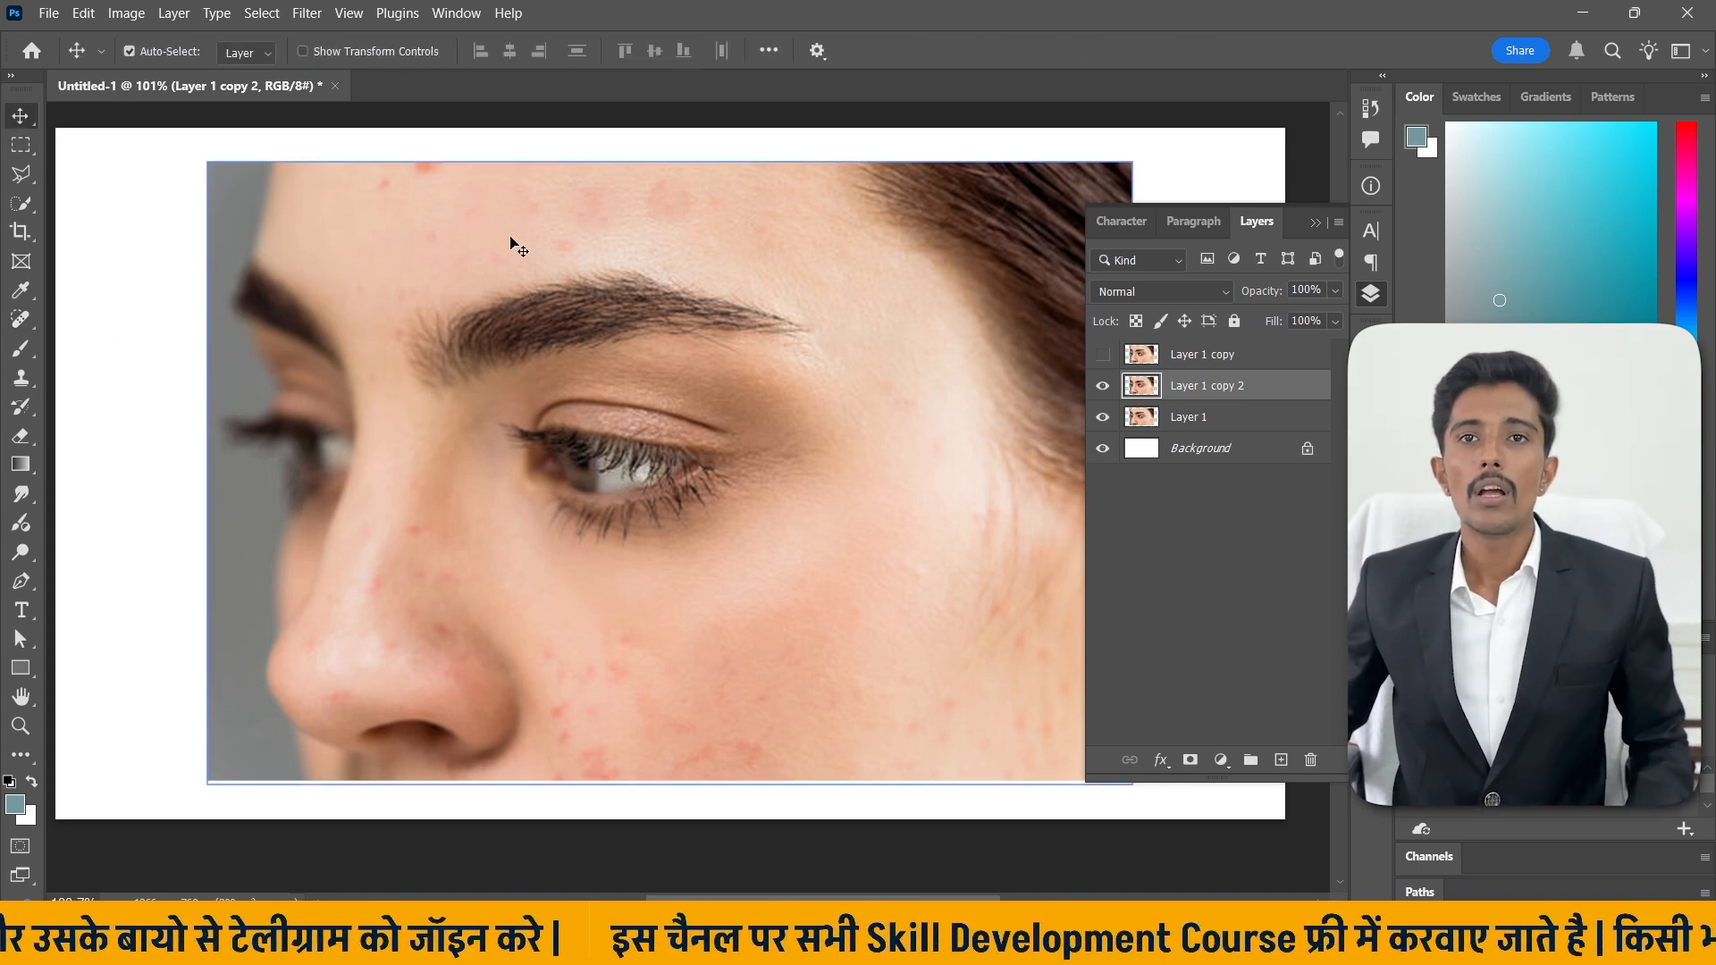